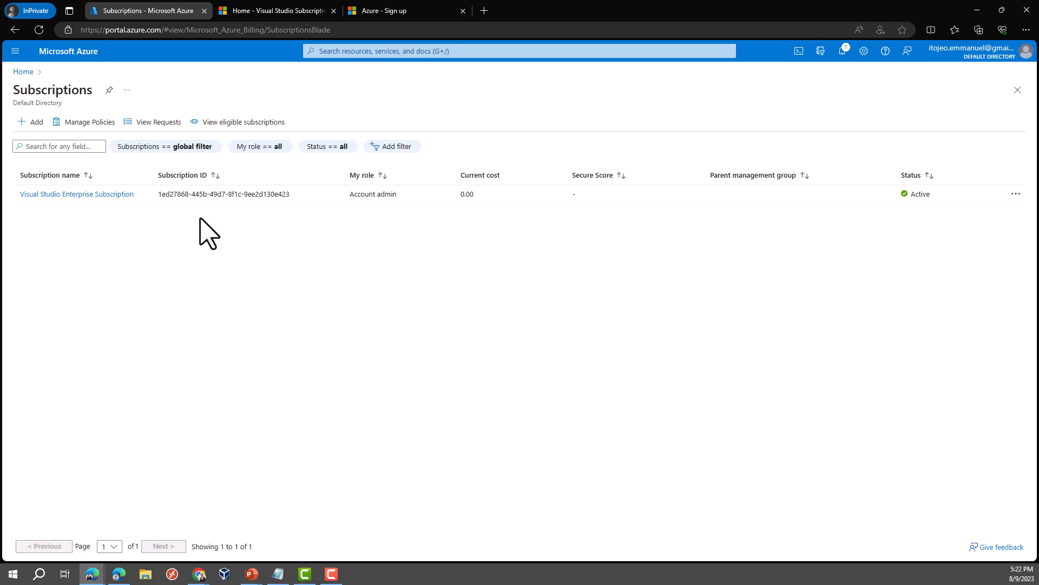
# Step: Switch to the Visual Studio Subscriptions benefits page that lists the Azure $150 monthly credit
pyautogui.click(260, 11)
# Step: Scroll the Visual Studio benefits page down to the Azure $150 monthly credit card
pyautogui.click(249, 29)
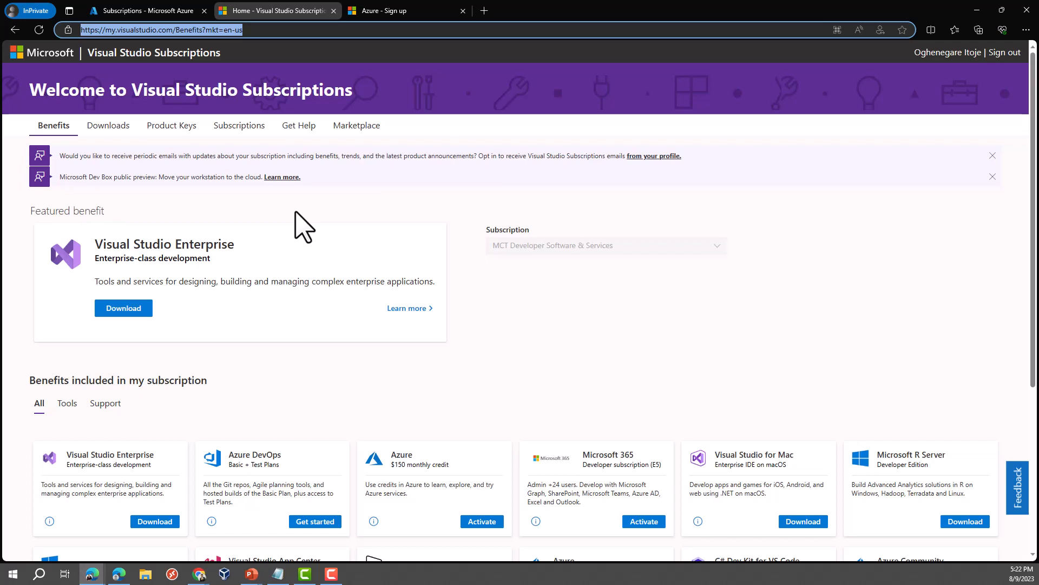
pyautogui.scroll(-2, 297, 306)
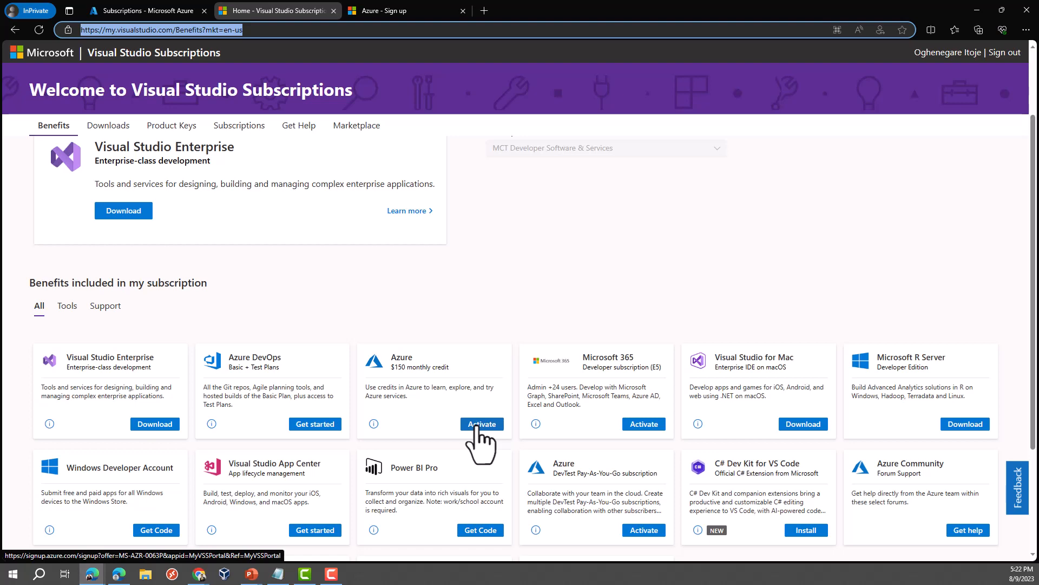
# Step: Try activating the Azure $150 credit, find it already activated, and return to Azure Home
pyautogui.click(165, 11)
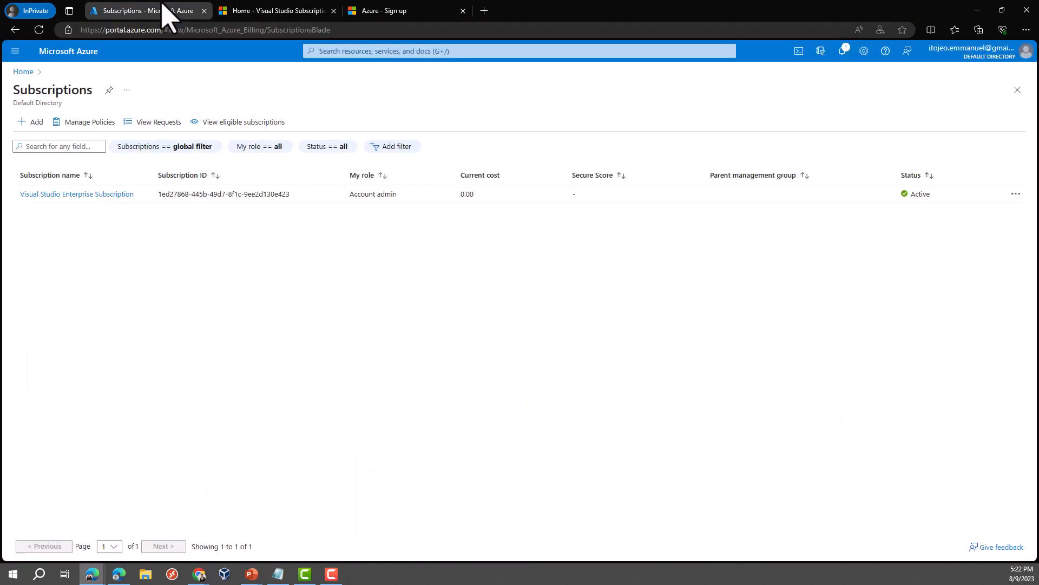
pyautogui.click(24, 72)
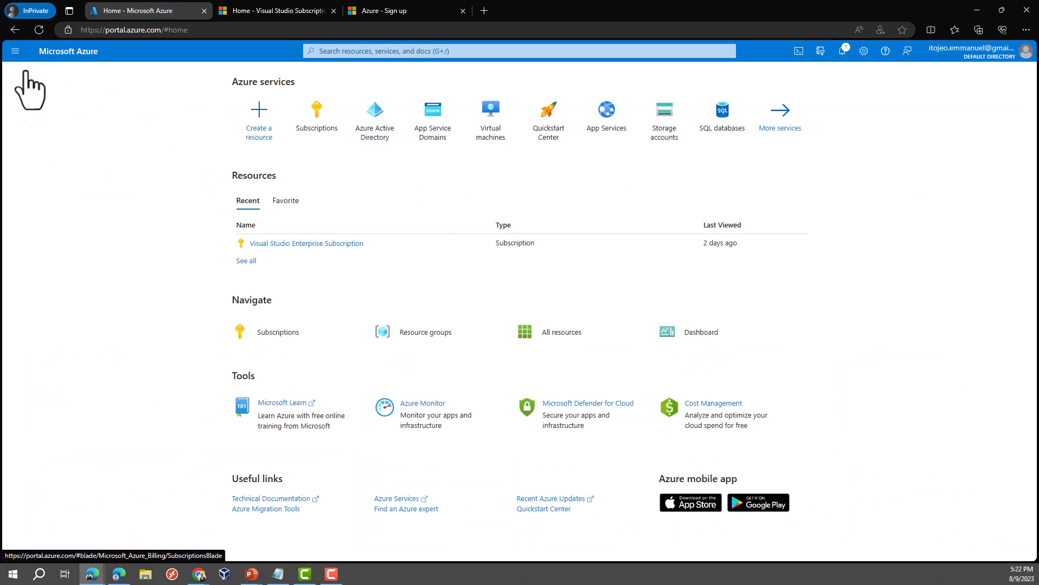
pyautogui.click(270, 10)
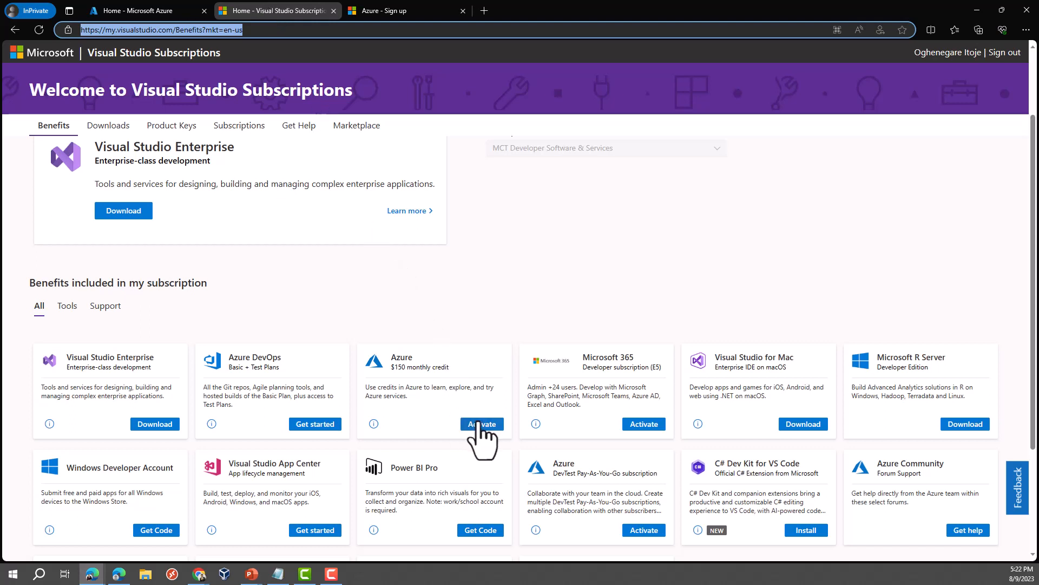
pyautogui.click(481, 424)
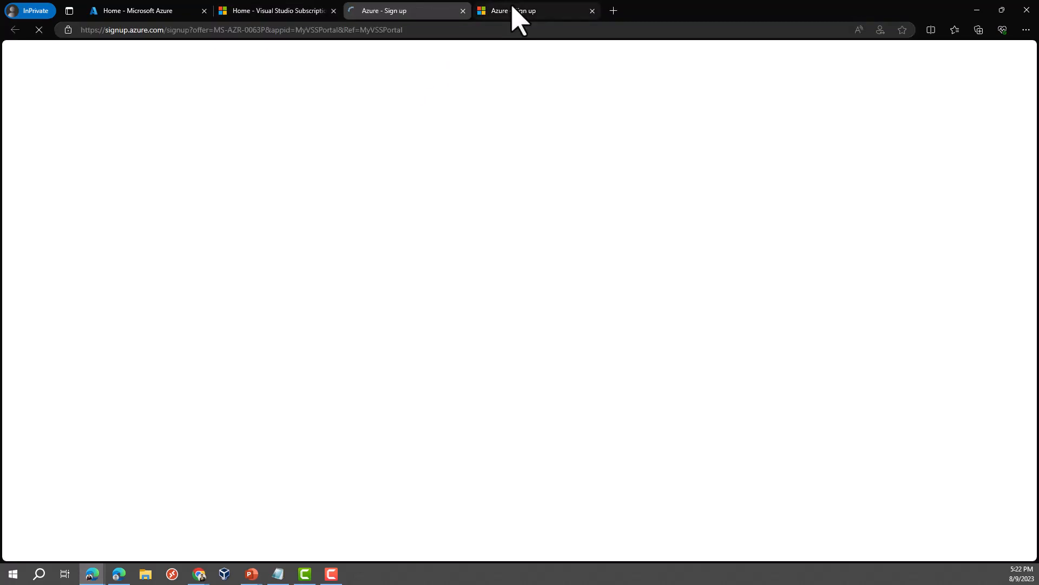
pyautogui.click(514, 14)
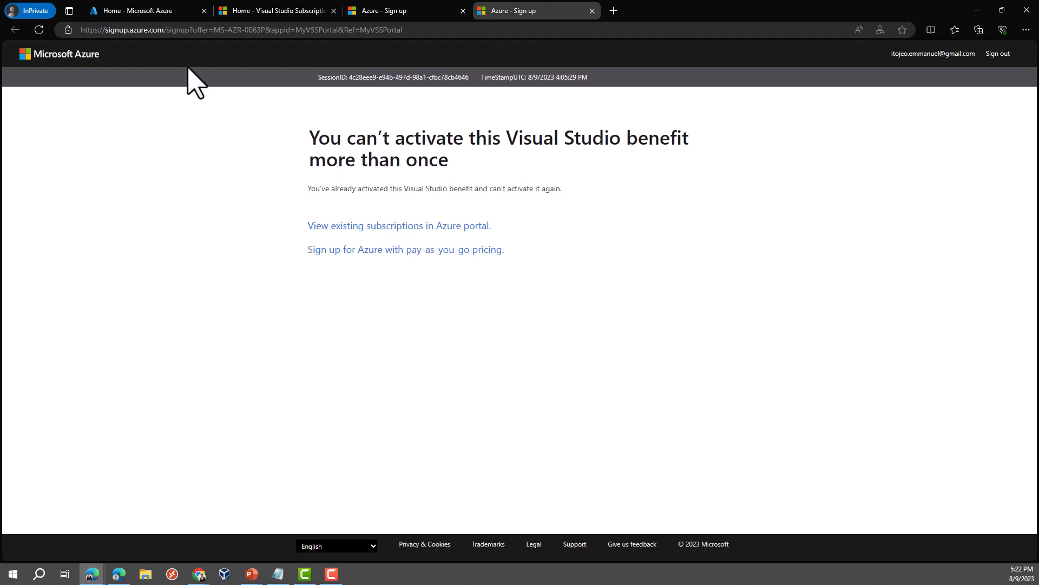
pyautogui.click(145, 5)
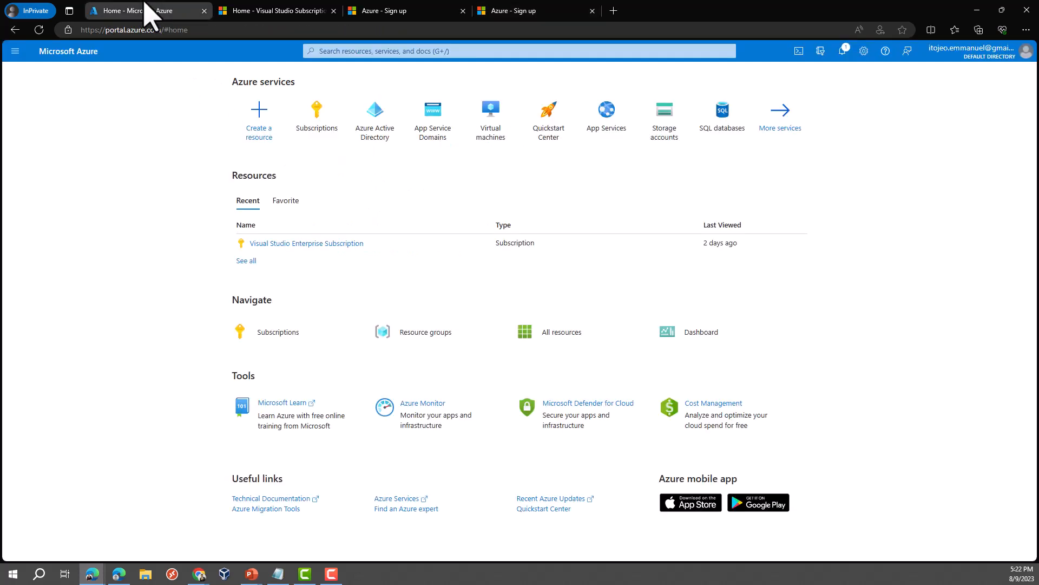
# Step: Open the Visual Studio Enterprise Subscription overview and account menu, then maximize the second Edge window
pyautogui.click(318, 246)
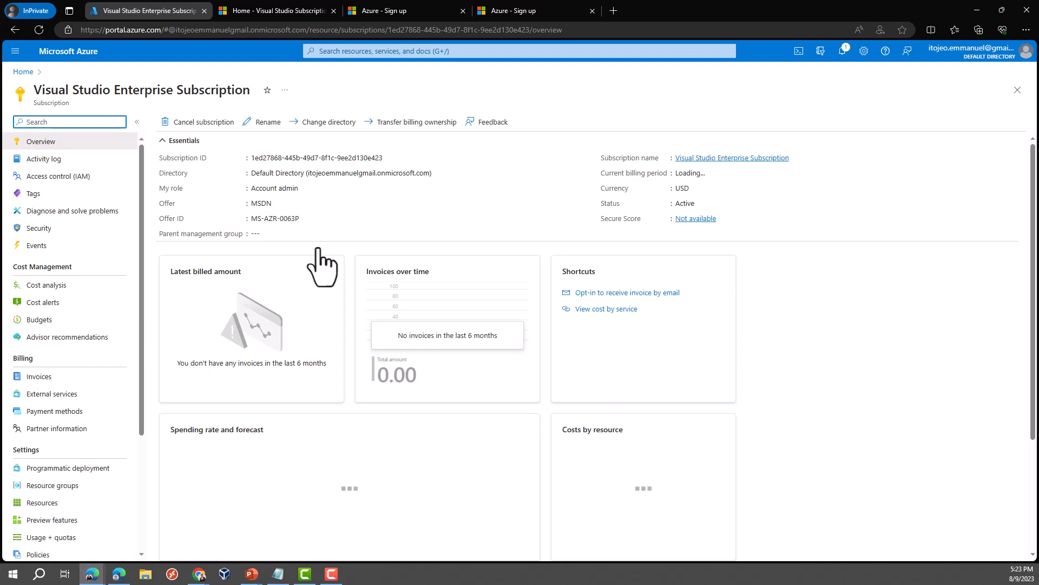
pyautogui.click(1025, 52)
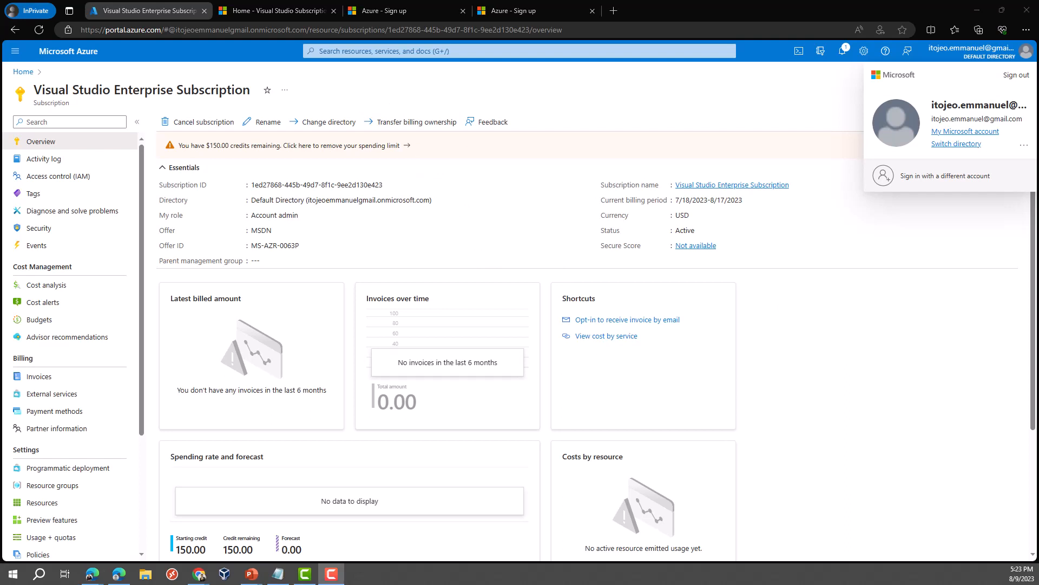
pyautogui.moveTo(1038, 146); pyautogui.dragTo(614, 0)
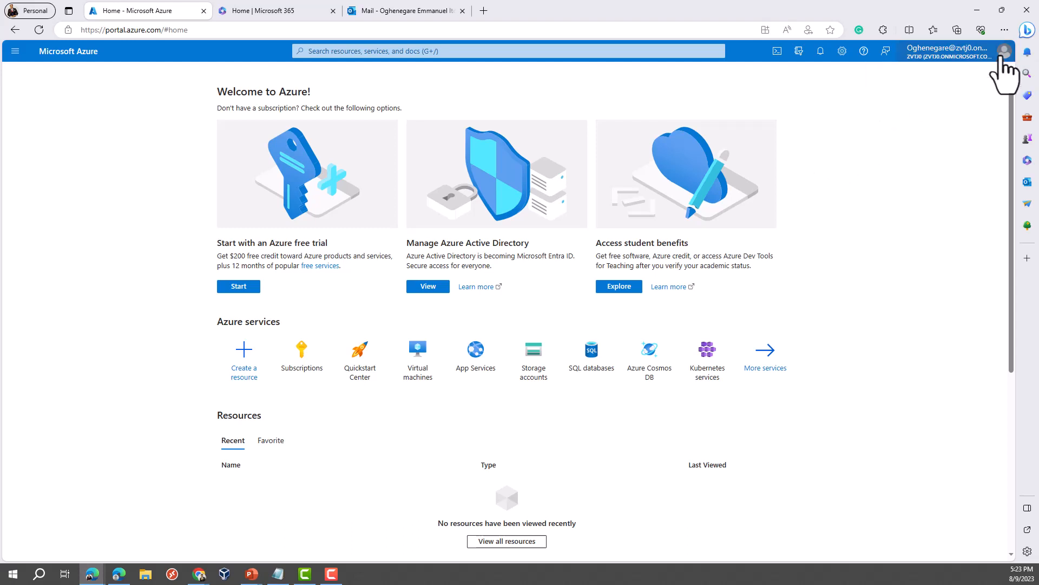
# Step: Check the second account's Subscriptions via search 'subscr', find none, and return to the first window
pyautogui.click(1003, 52)
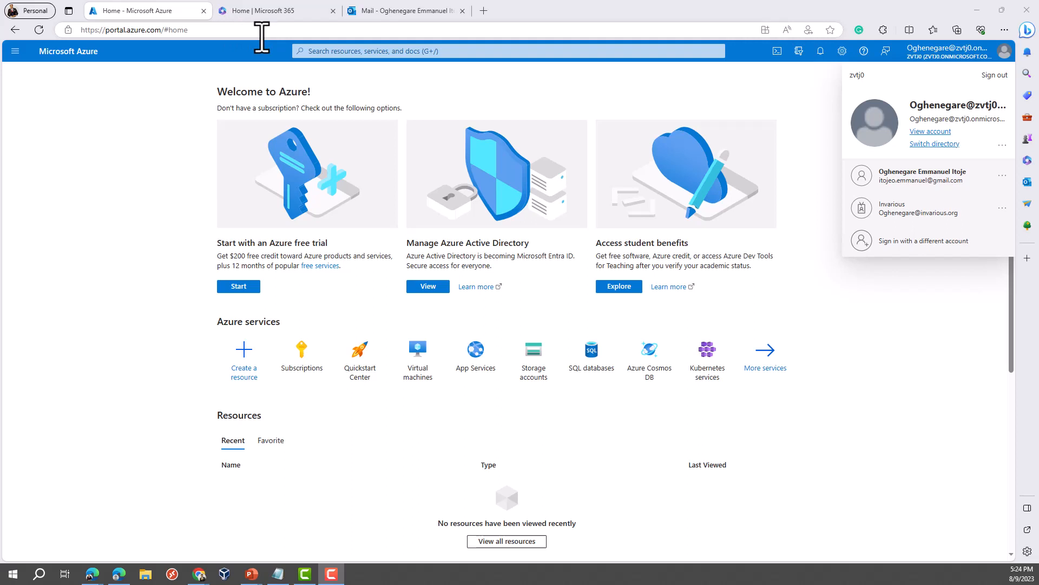
pyautogui.click(350, 48)
pyautogui.write('subscr')
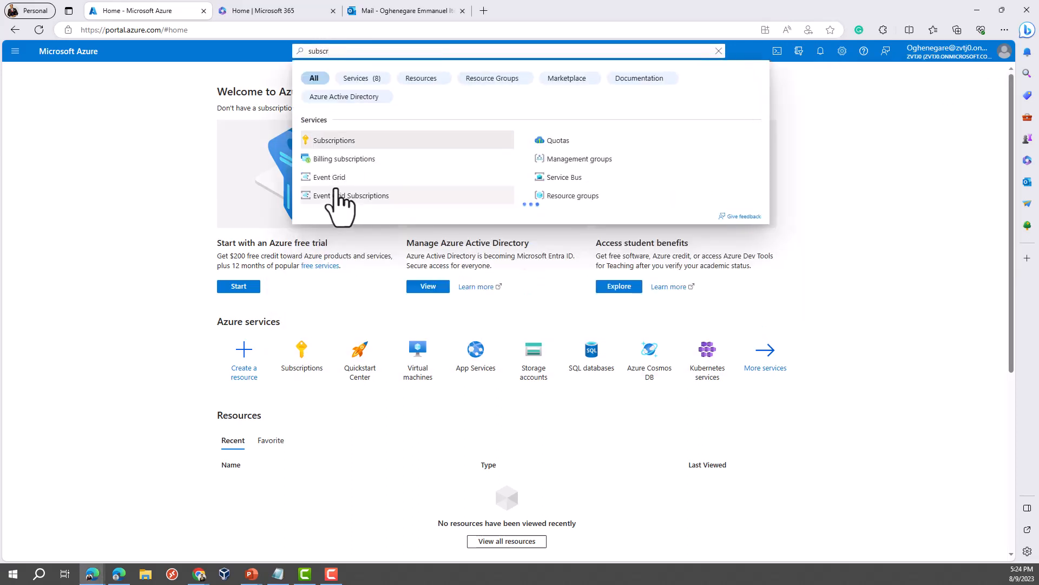
pyautogui.click(333, 141)
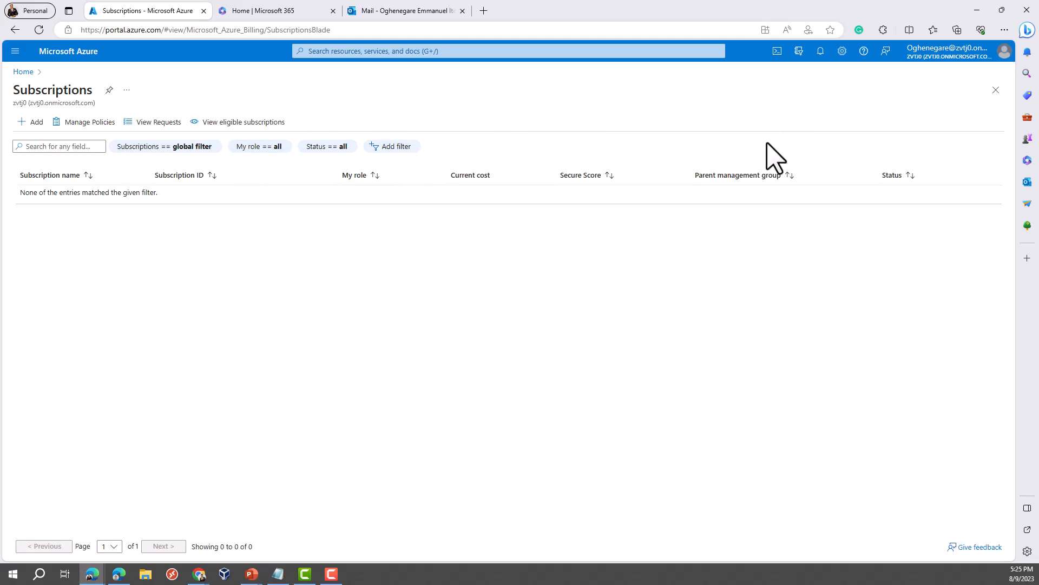
pyautogui.click(976, 10)
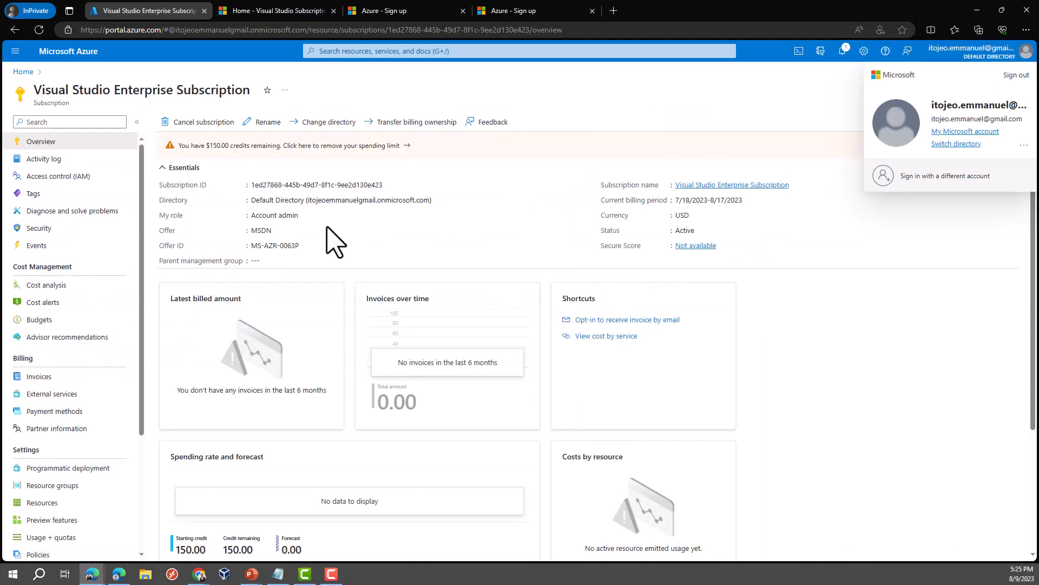
# Step: From Home, search for Azure Active Directory and open the Default Directory's All users list
pyautogui.click(22, 72)
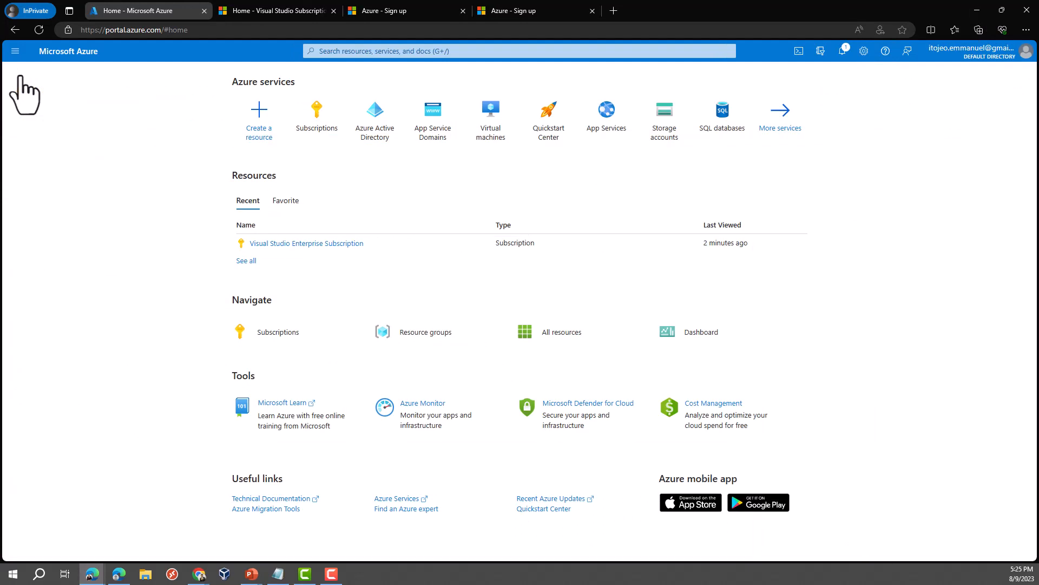
pyautogui.moveTo(378, 89)
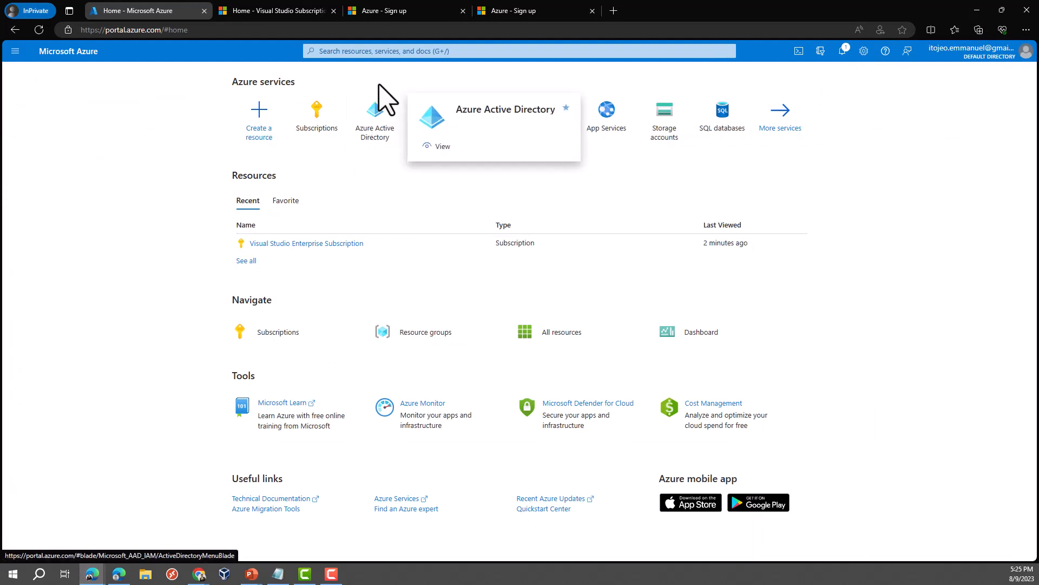
pyautogui.click(392, 54)
pyautogui.write('zure')
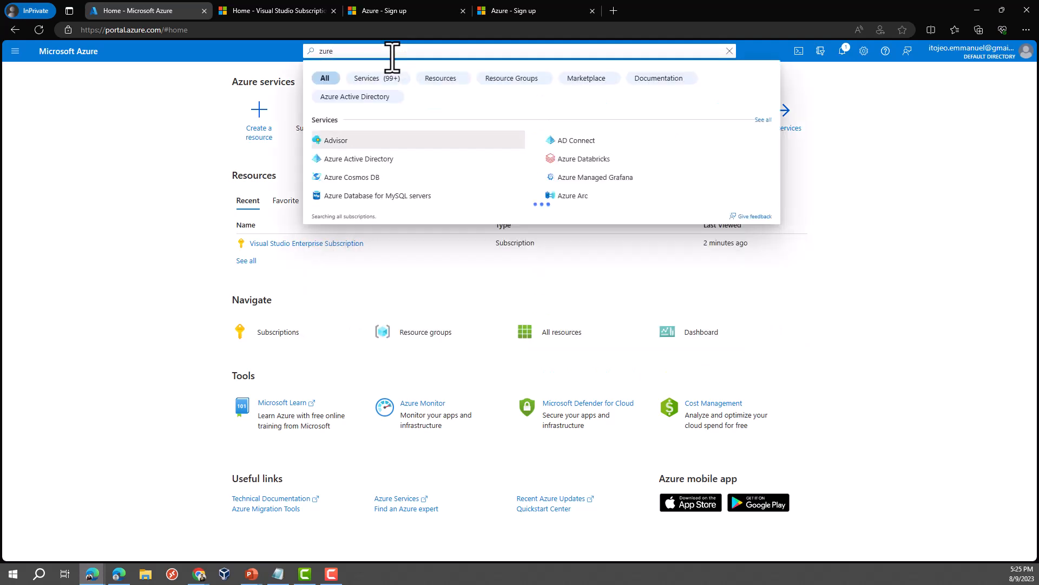
pyautogui.press('Left')
pyautogui.press('Left')
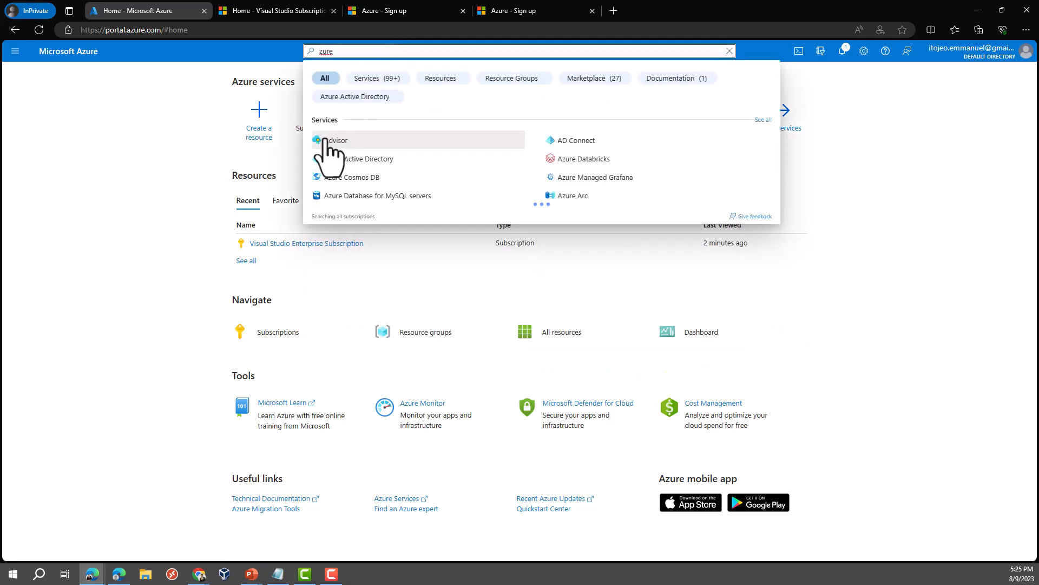
pyautogui.click(349, 162)
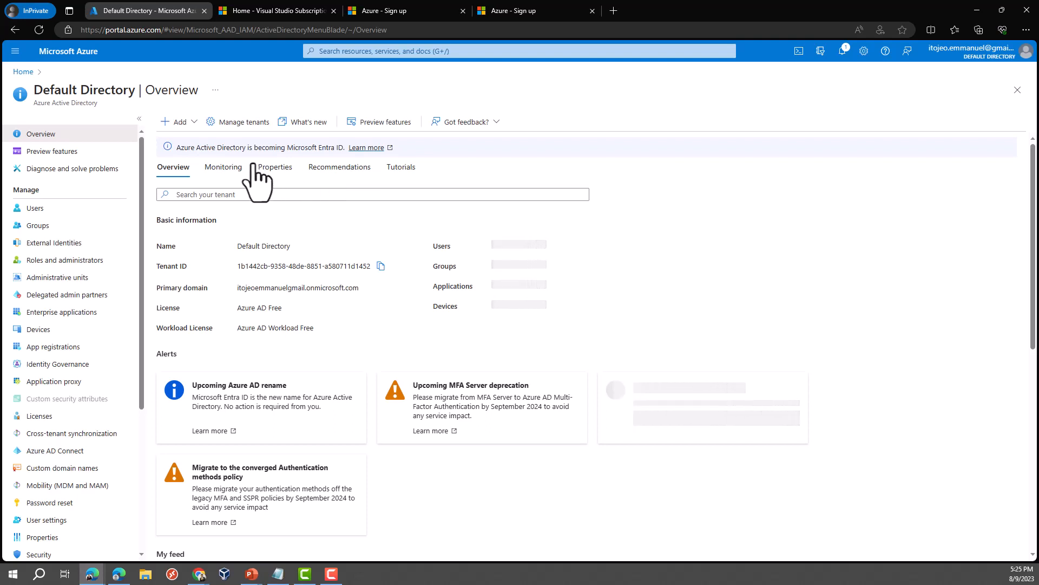
pyautogui.click(35, 208)
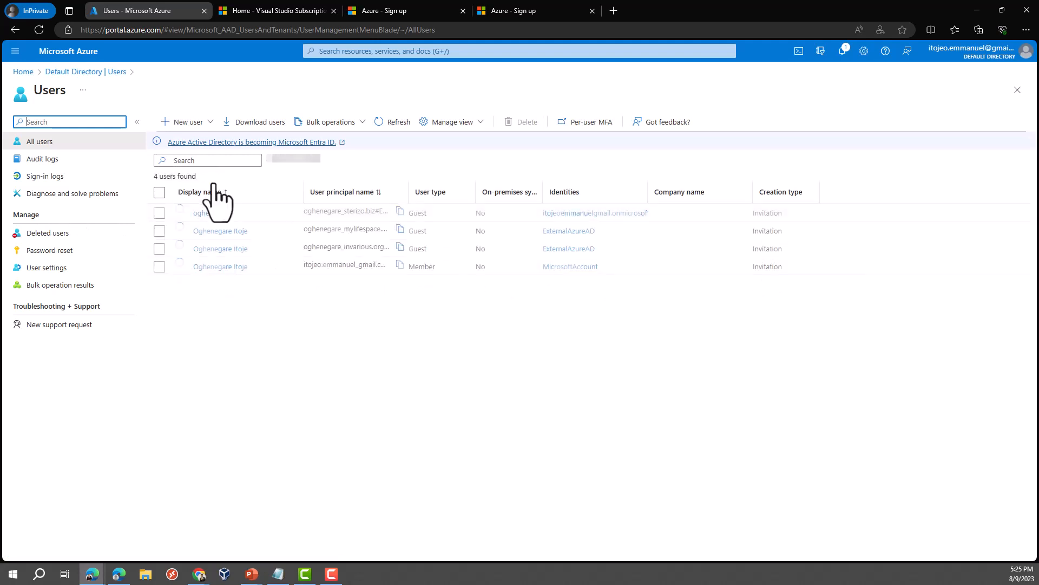
# Step: Choose New user, then Invite external user on the Default Directory Users page
pyautogui.click(209, 122)
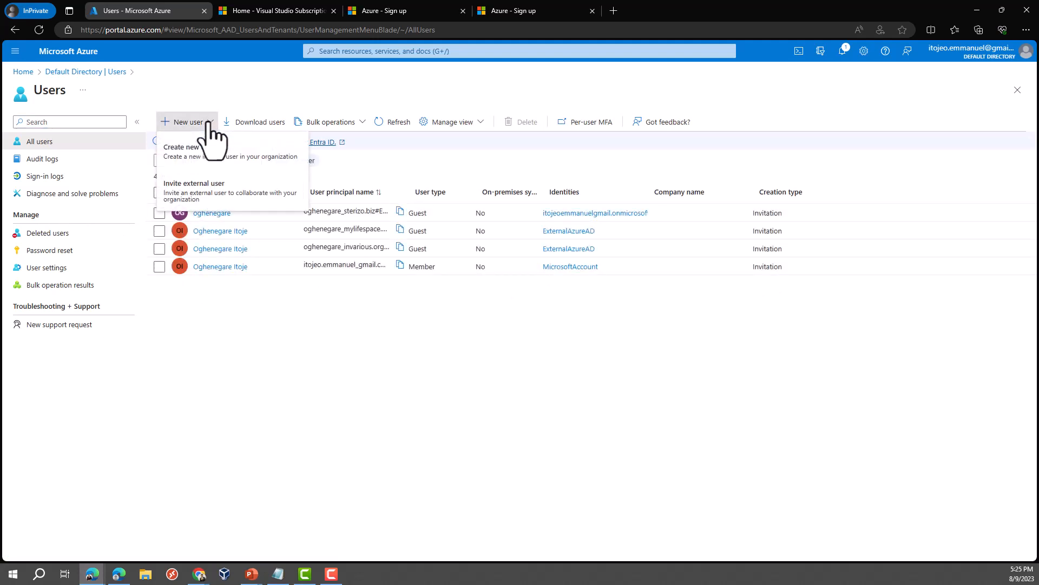
pyautogui.click(201, 208)
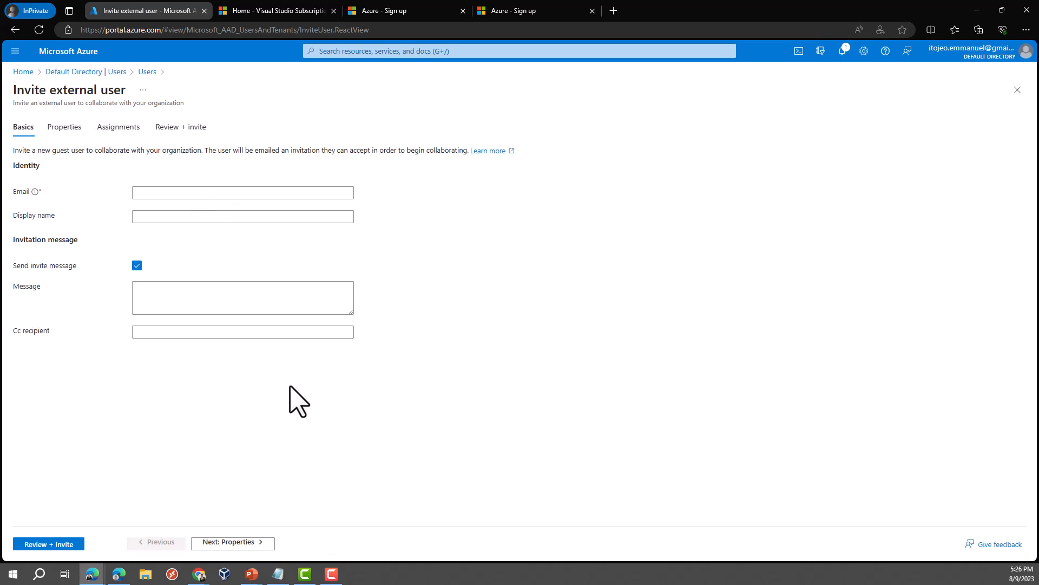
# Step: Paste the guest's e-mail address, enter their display name, review, and send the invitation
pyautogui.click(271, 192)
pyautogui.write('4300859')
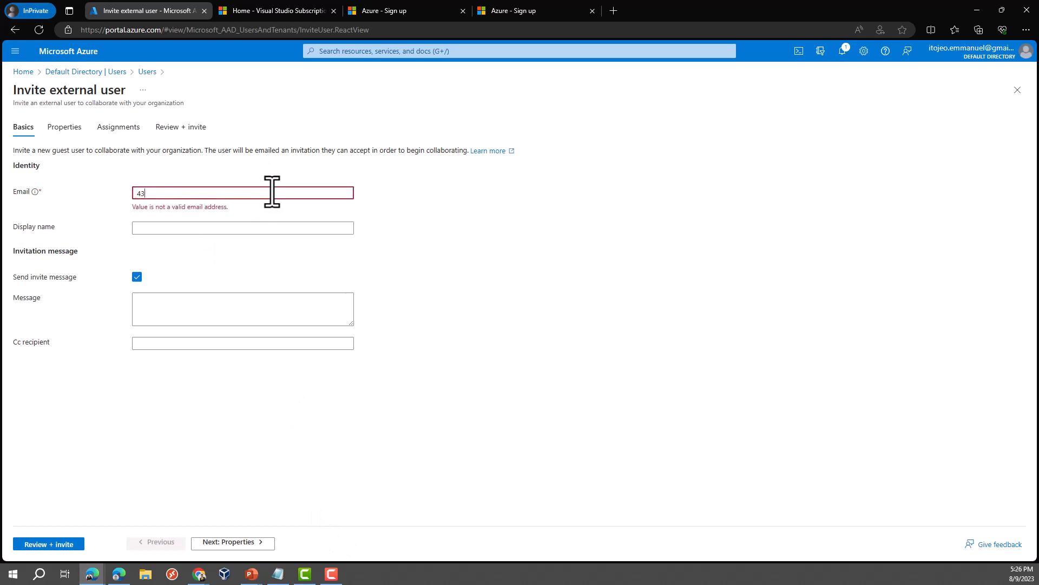
pyautogui.click(278, 574)
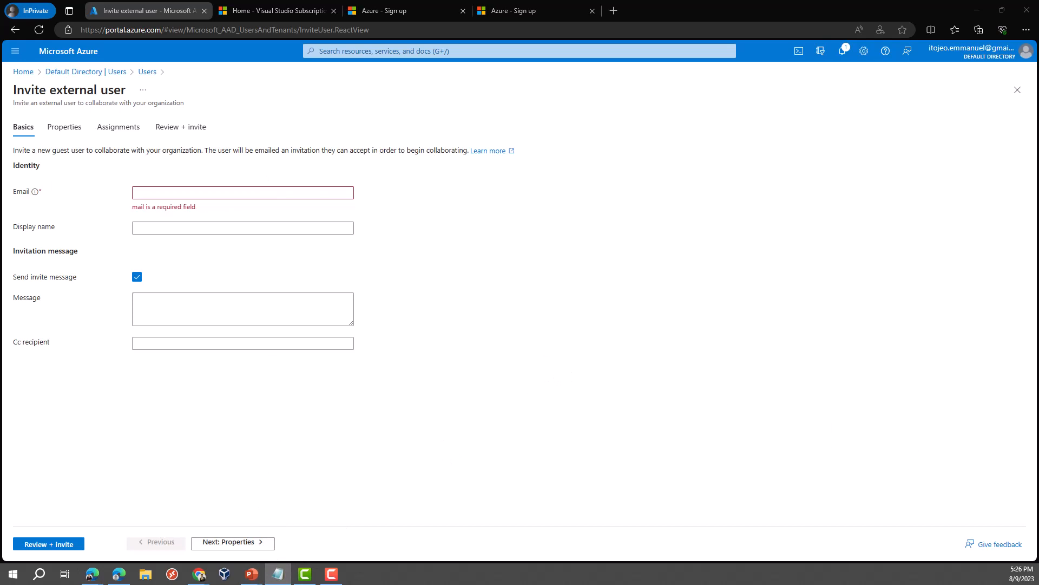
pyautogui.click(296, 194)
pyautogui.hotkey('ctrl', 'v')
pyautogui.click(216, 217)
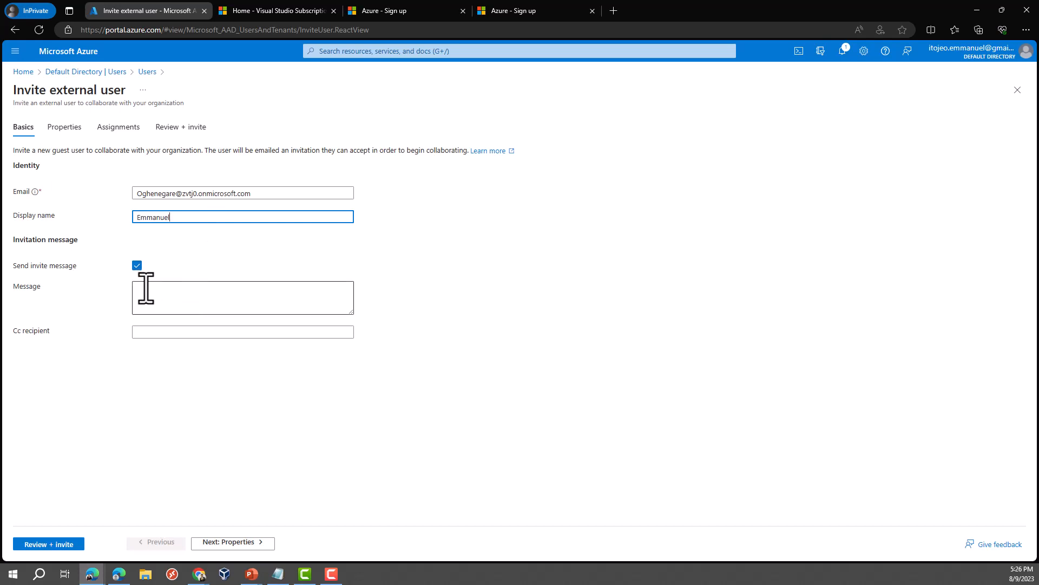
pyautogui.moveTo(35, 192)
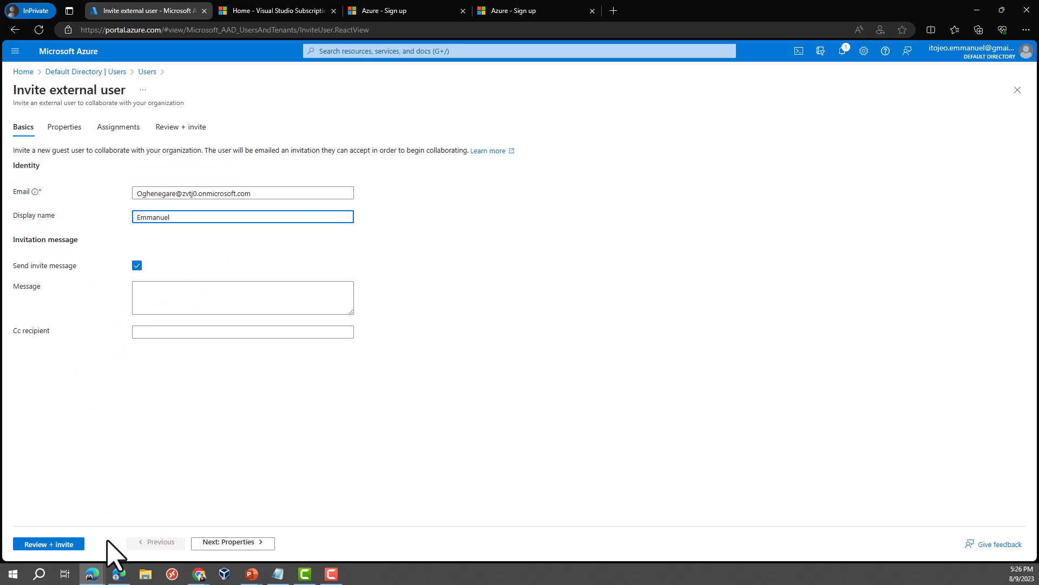
pyautogui.click(63, 544)
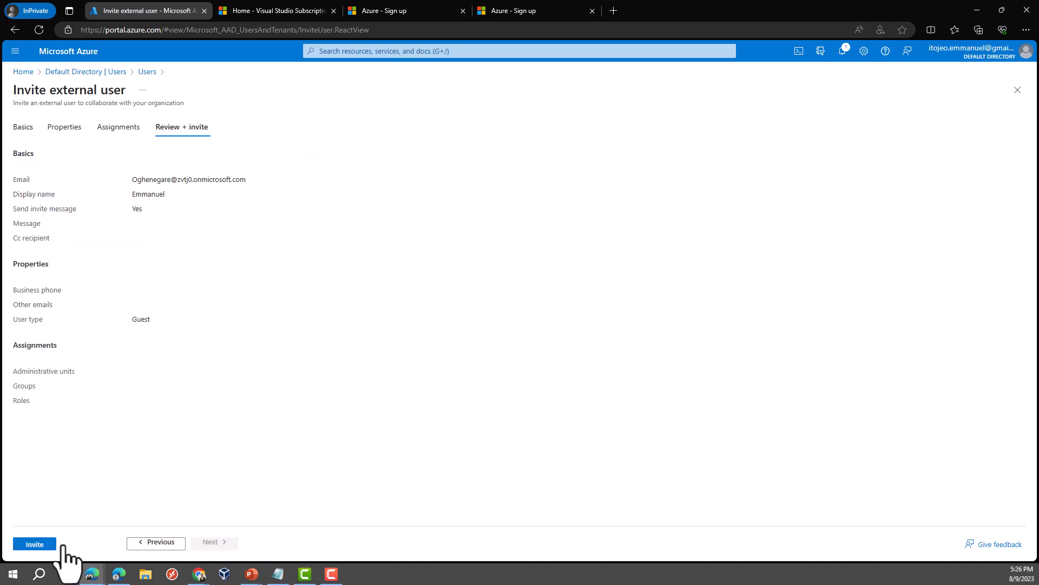
pyautogui.click(33, 546)
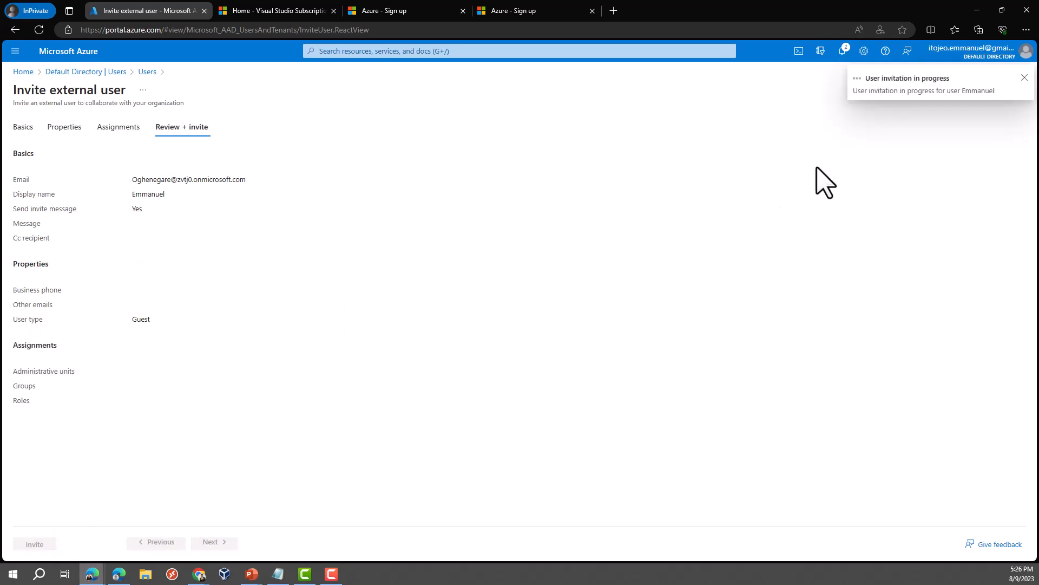
# Step: Confirm the invitation succeeded in Notifications, then bring up the other account's Edge window
pyautogui.click(843, 54)
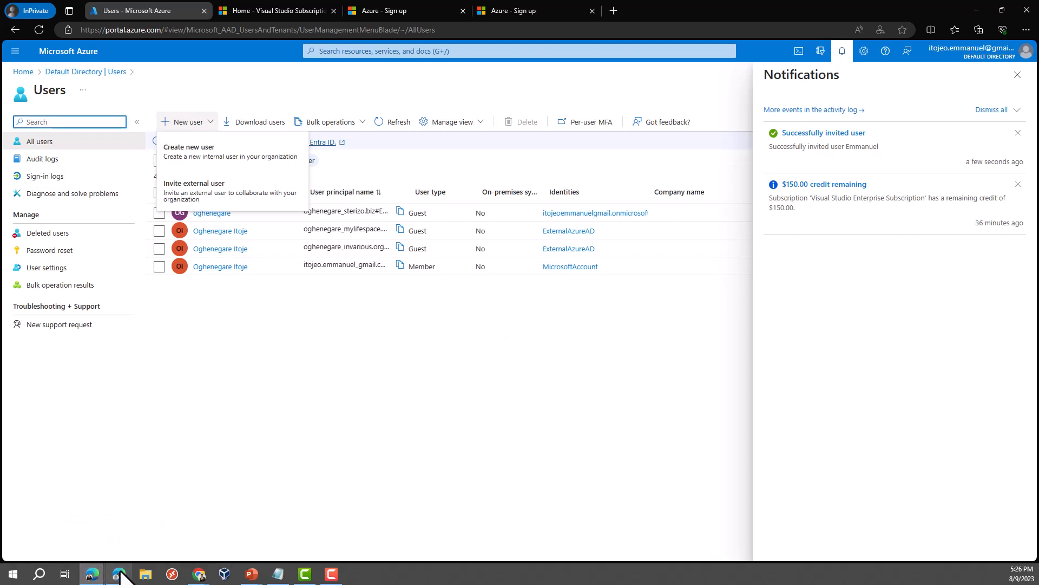
pyautogui.click(90, 574)
# Step: Open the Microsoft Invitations email for Default Directory in the Outlook inbox
pyautogui.click(59, 536)
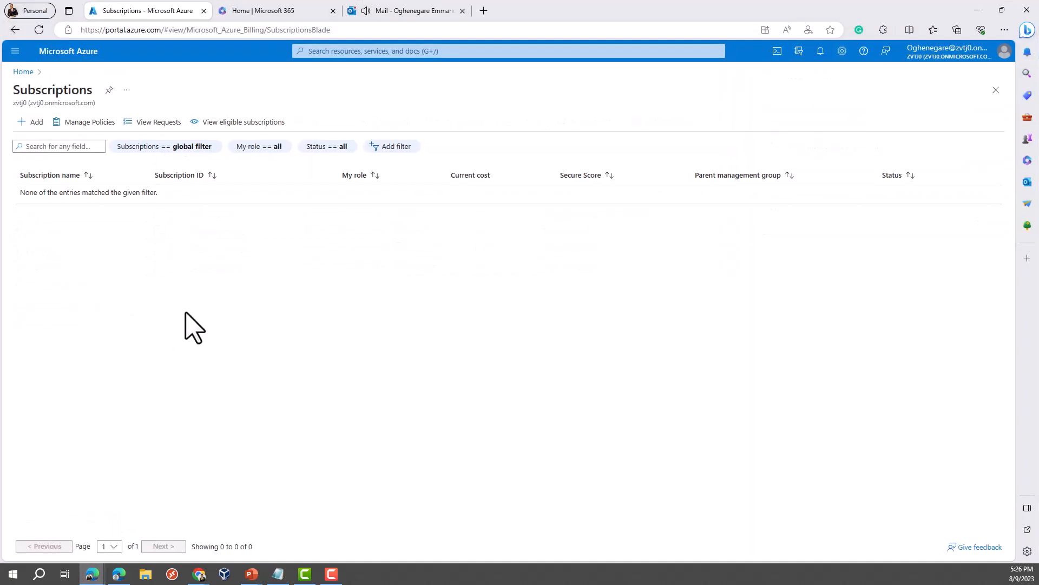
pyautogui.click(379, 10)
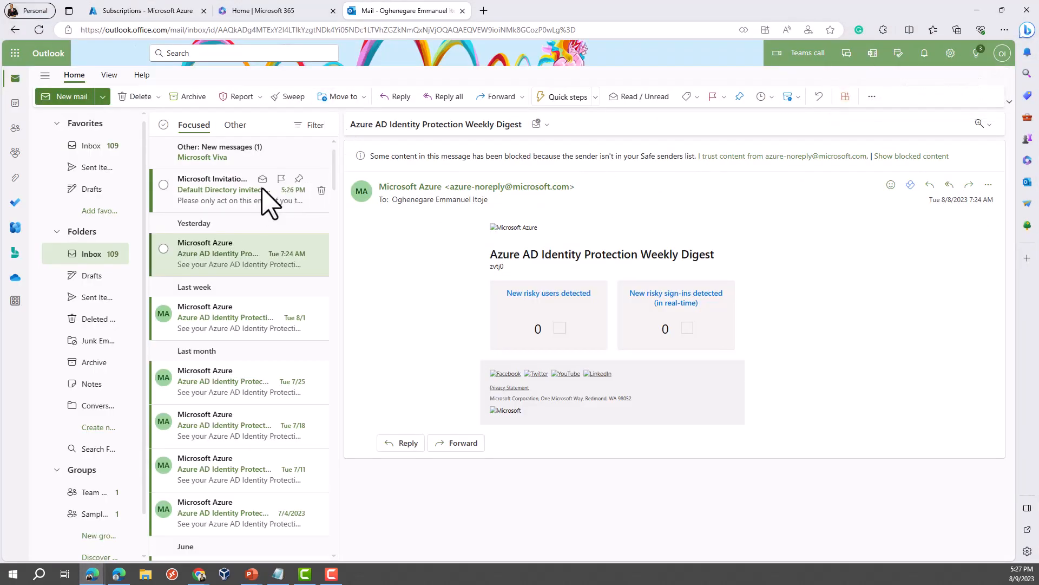
pyautogui.click(254, 204)
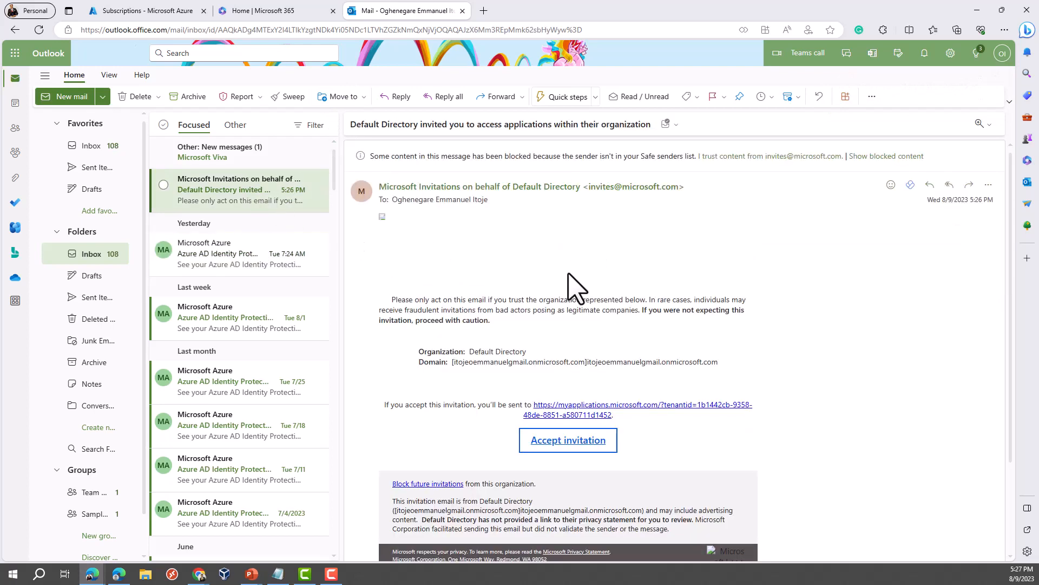
pyautogui.scroll(-1, 569, 273)
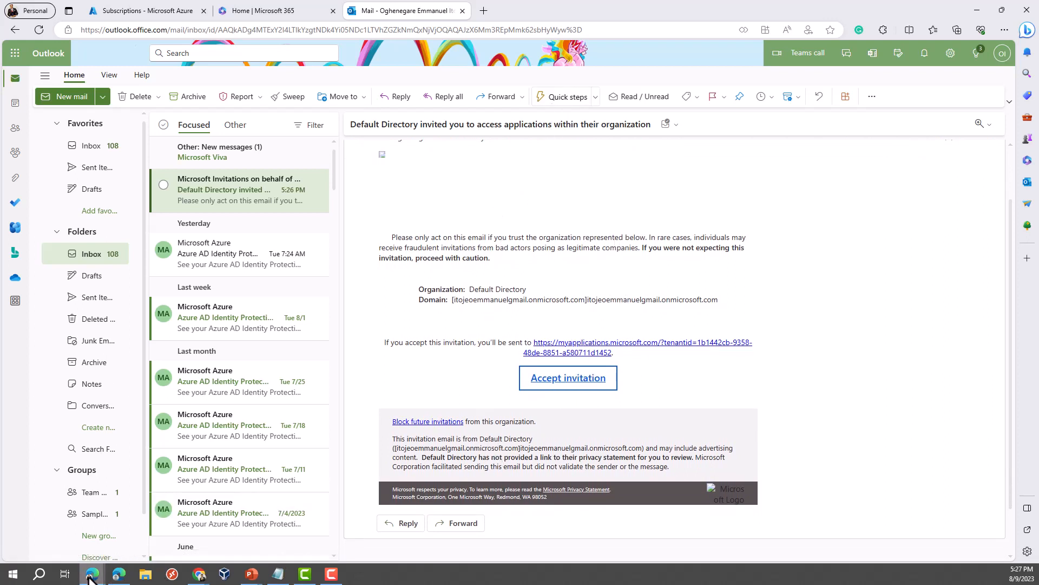
pyautogui.moveTo(92, 572)
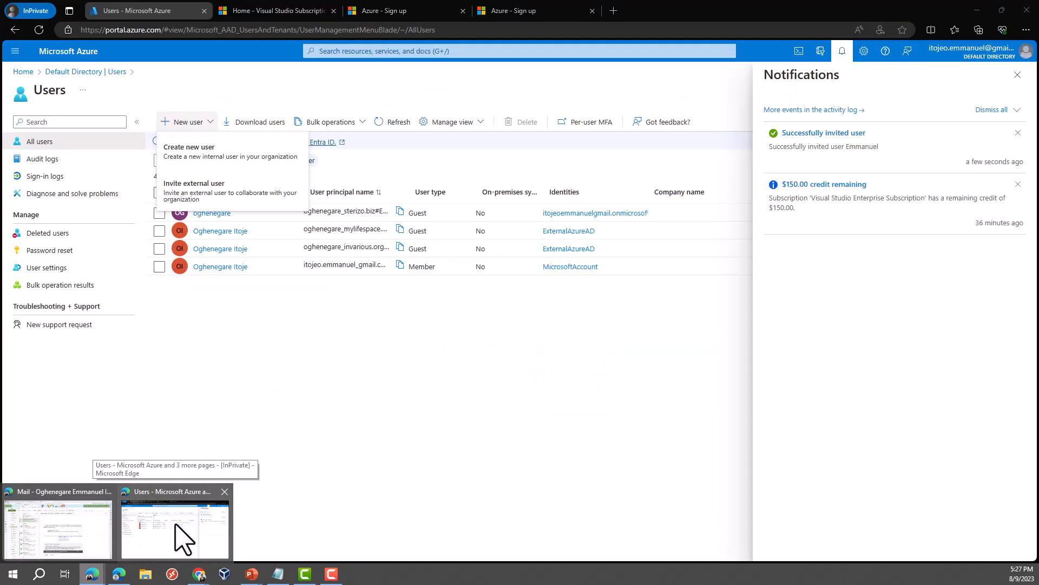
# Step: Refresh the Default Directory users list until it shows 5 users, then return to the Outlook invitation email
pyautogui.click(181, 538)
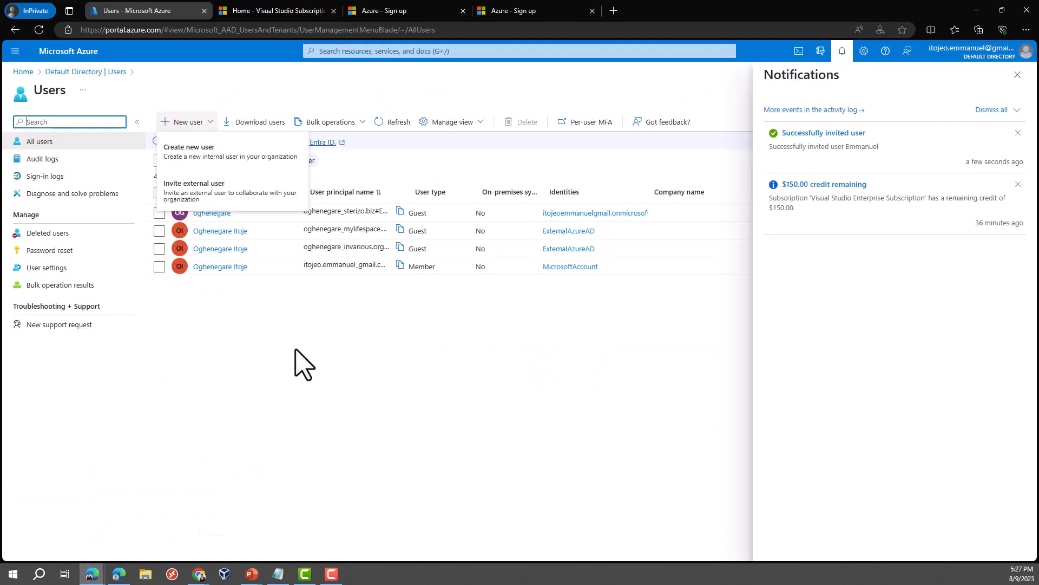
pyautogui.click(385, 123)
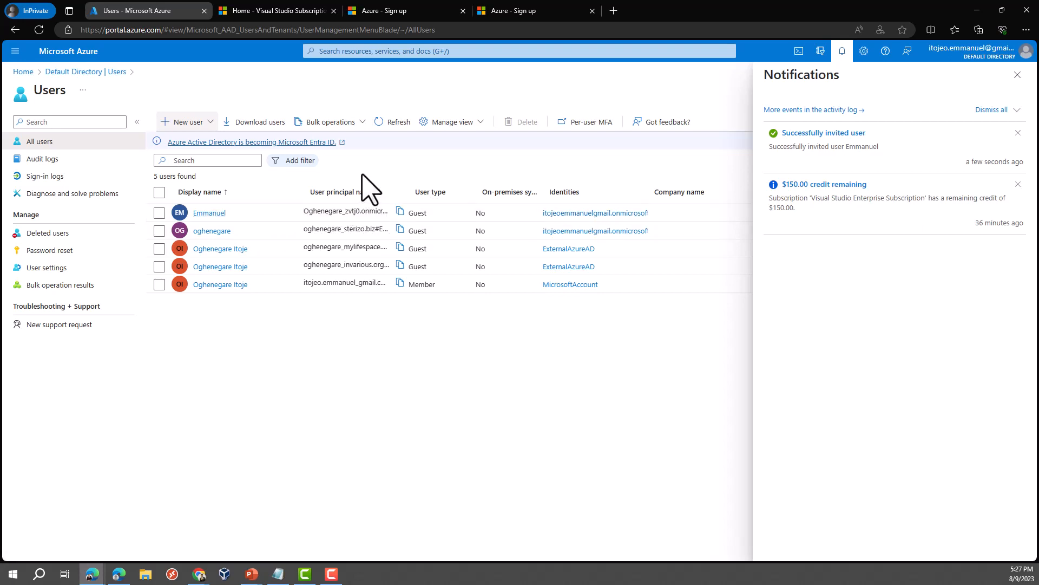
pyautogui.moveTo(99, 579)
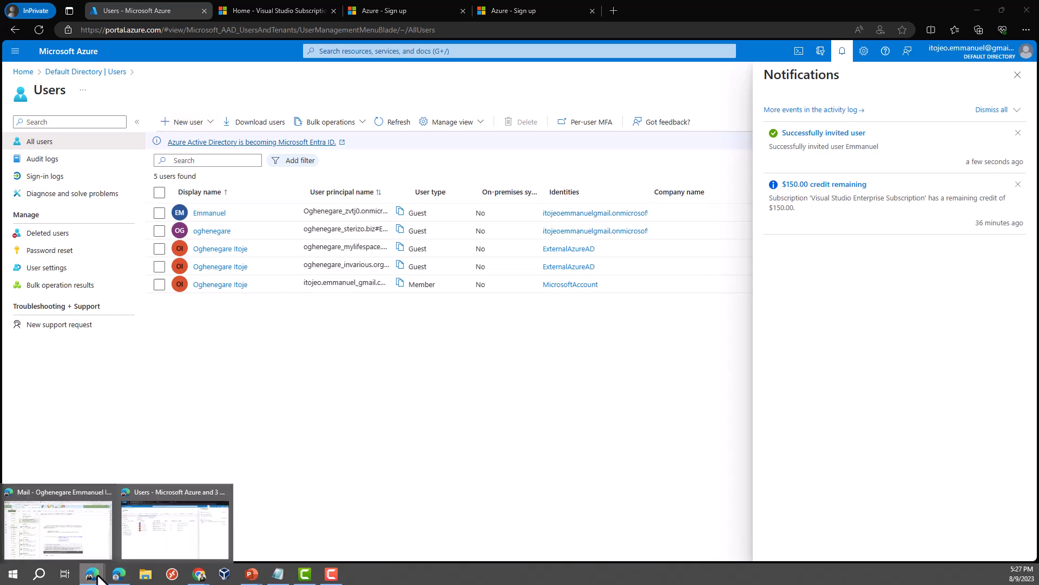
pyautogui.click(81, 528)
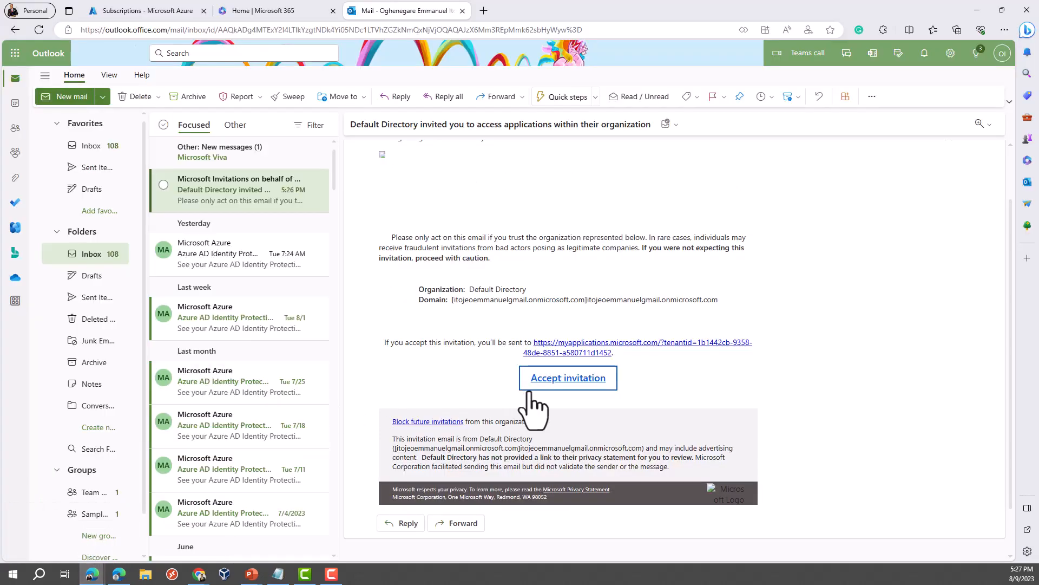
# Step: Accept the invitation in the Outlook email and approve Default Directory's permissions request on the consent page
pyautogui.click(556, 380)
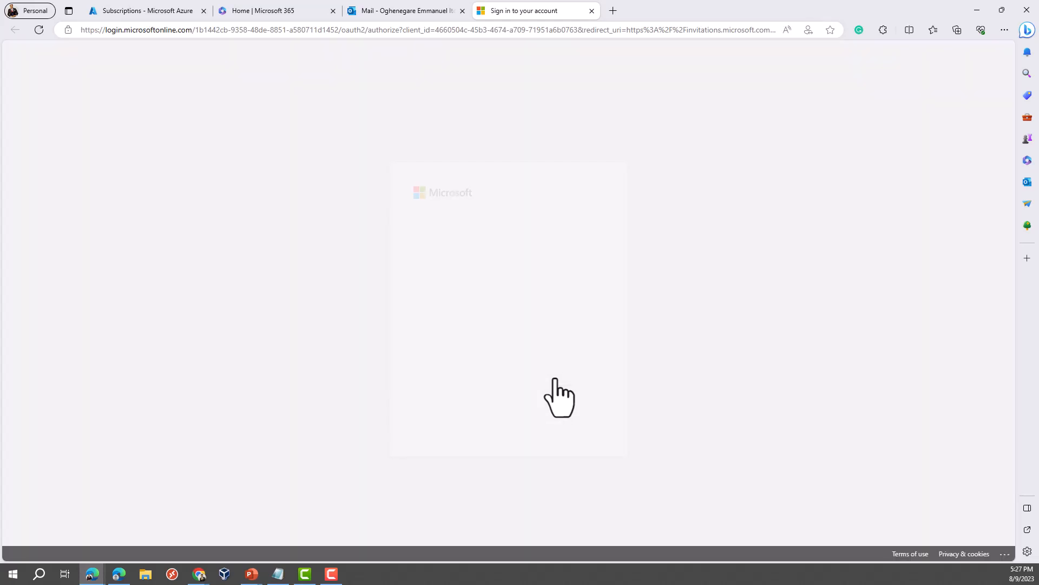
pyautogui.click(572, 425)
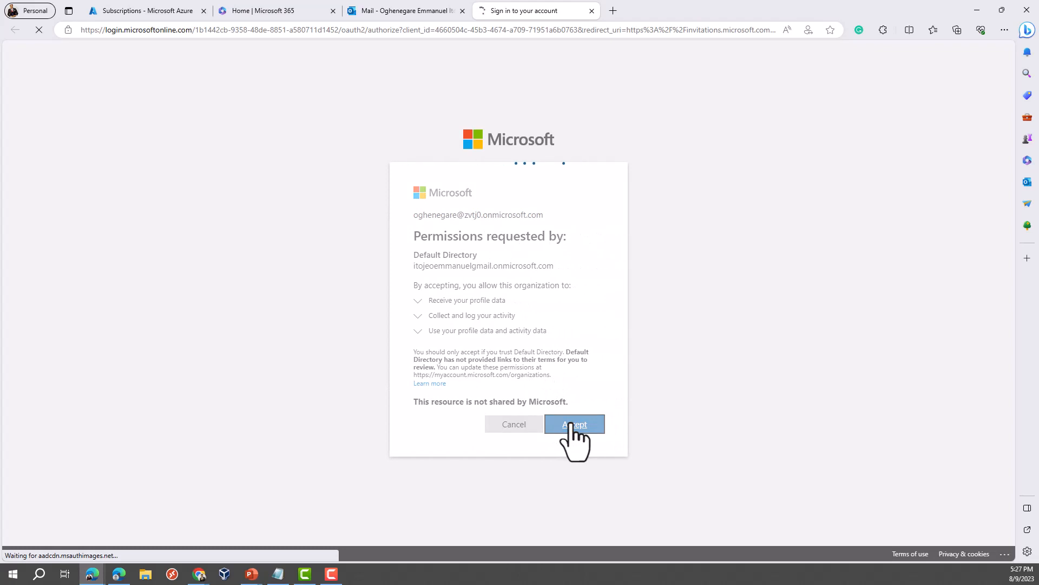
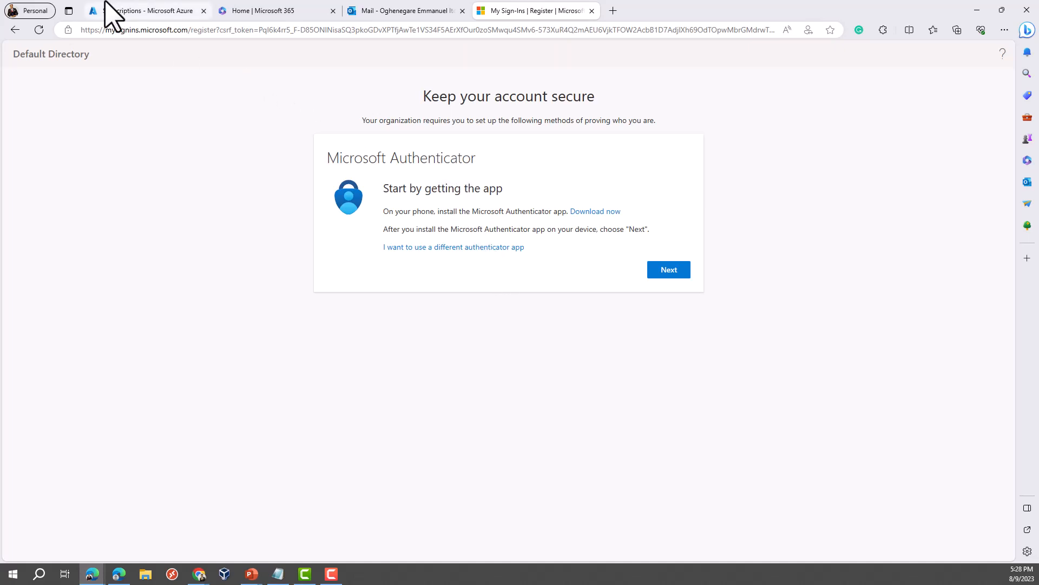
# Step: Show the open Edge browser windows from the taskbar
pyautogui.click(92, 575)
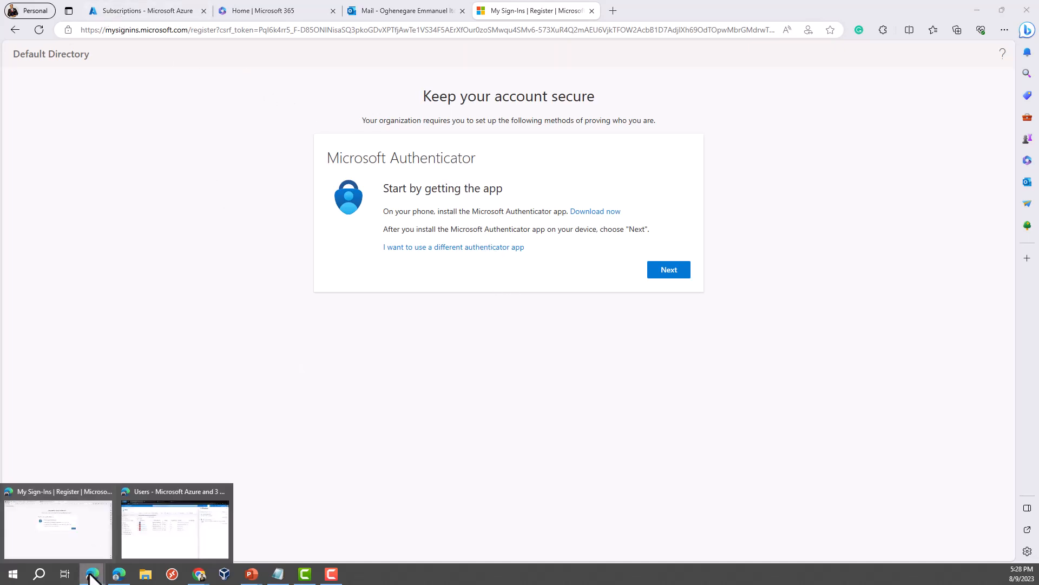
# Step: Refresh the InPrivate users list to show the zvtj0 guest, close notifications, and return Home
pyautogui.click(169, 548)
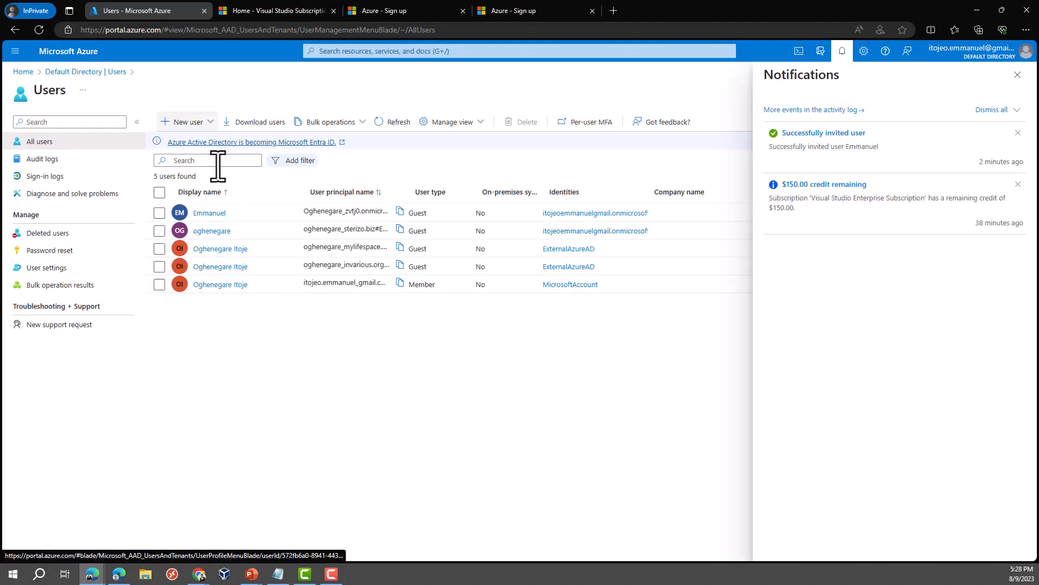
pyautogui.click(394, 123)
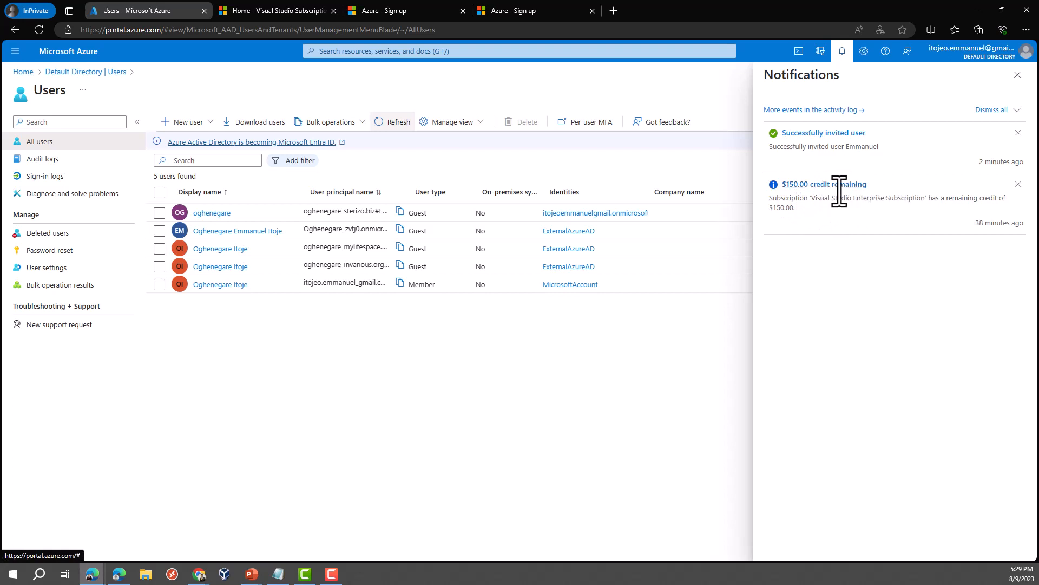
pyautogui.click(1019, 75)
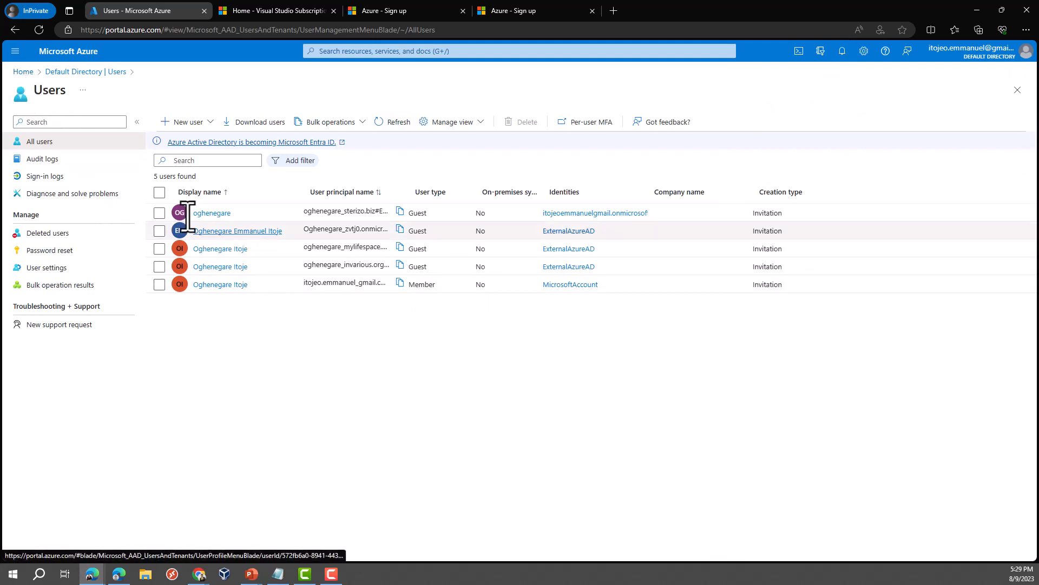
pyautogui.click(24, 72)
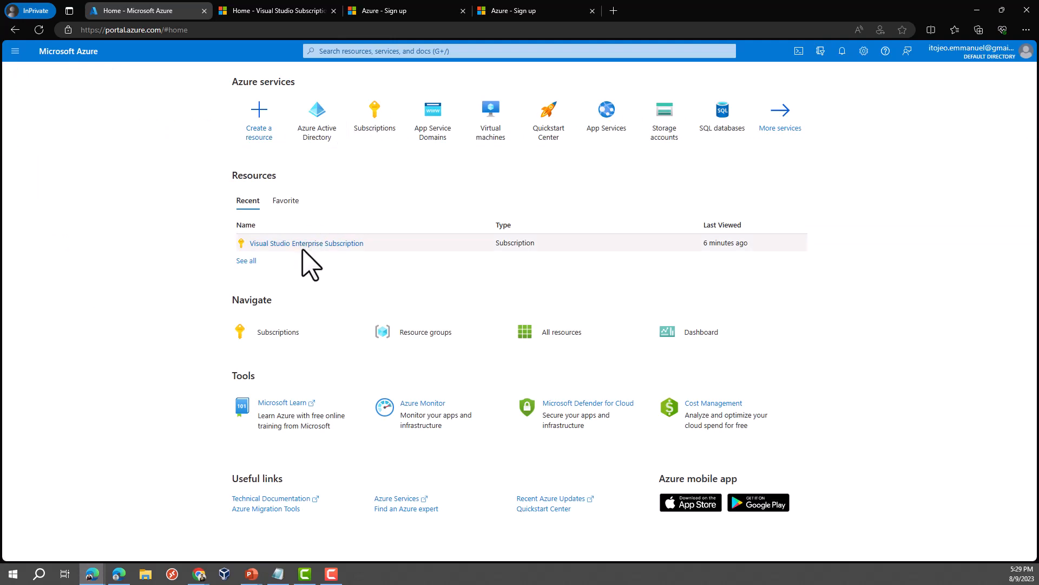
# Step: Start Add role assignment from the Visual Studio Enterprise Subscription's Access control (IAM)
pyautogui.moveTo(311, 247)
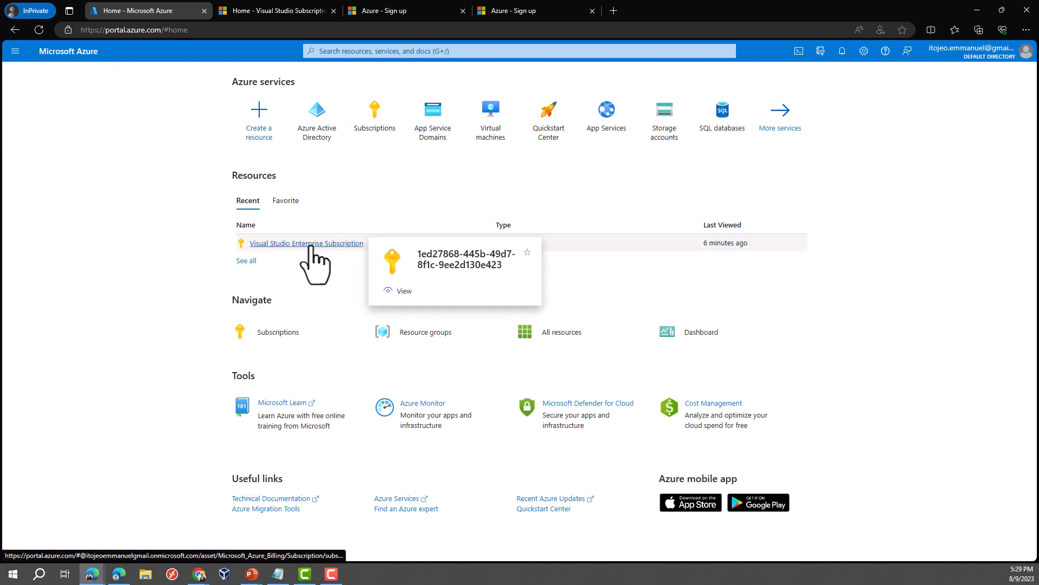
pyautogui.click(310, 247)
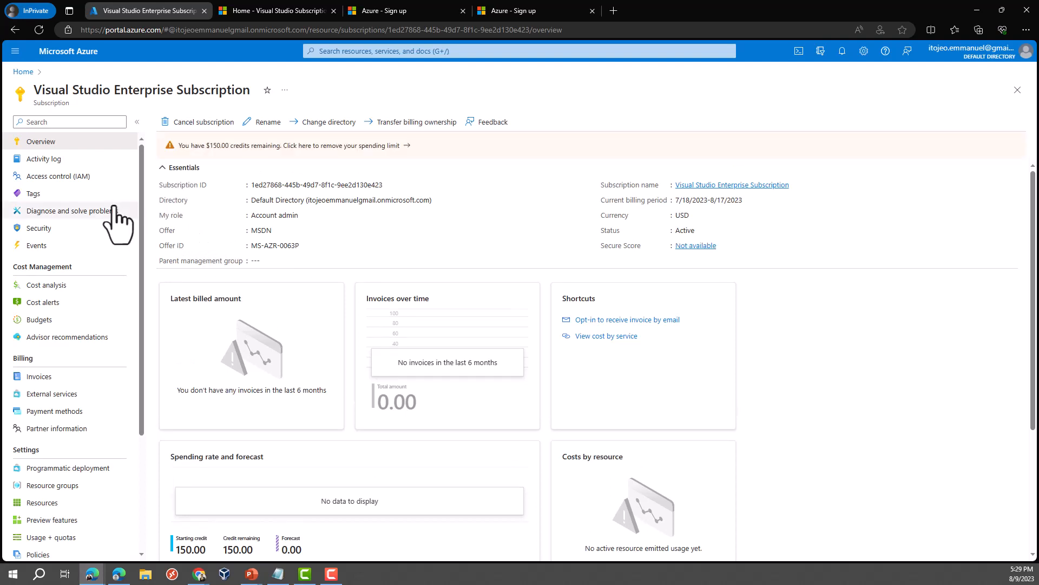
pyautogui.click(75, 180)
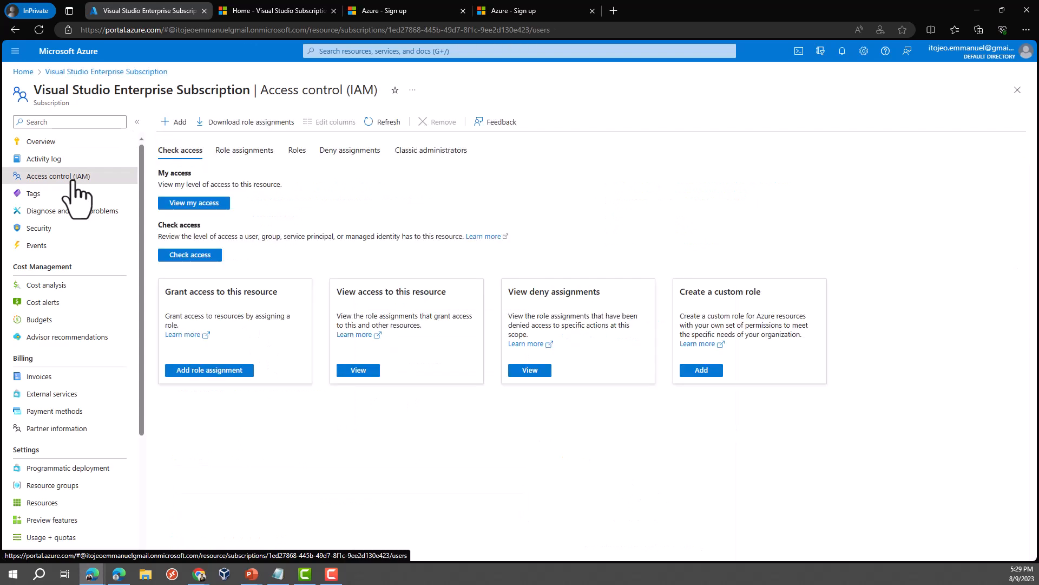
pyautogui.click(180, 123)
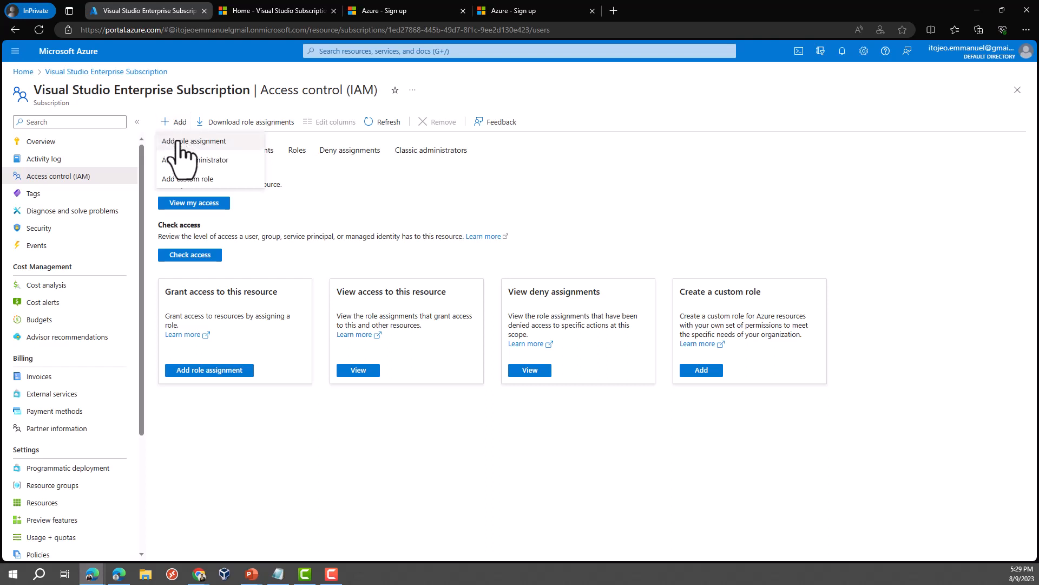
pyautogui.click(177, 141)
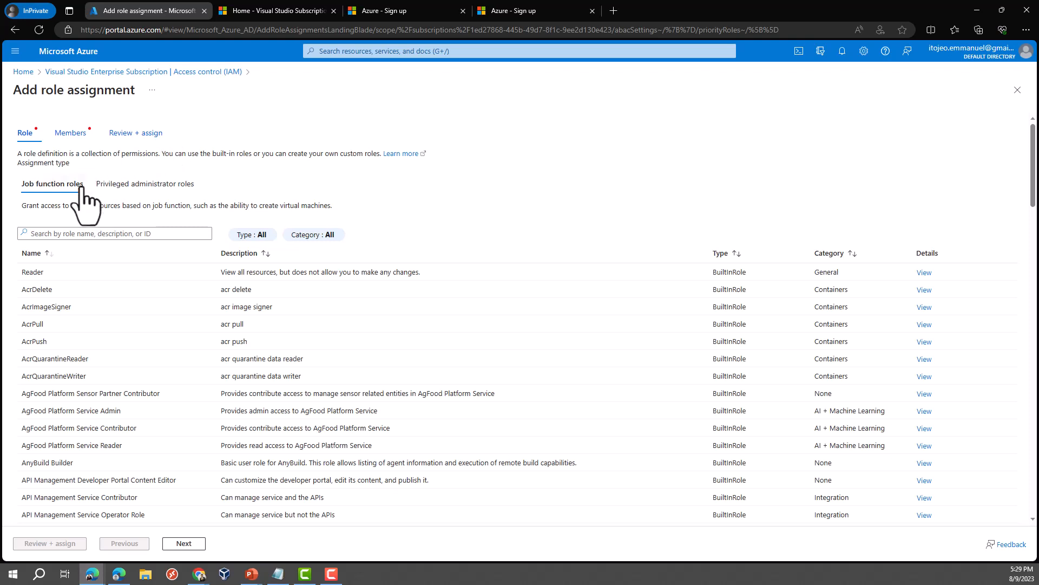
# Step: Choose the Owner privileged administrator role and select the zvtj0 guest user as member
pyautogui.click(127, 187)
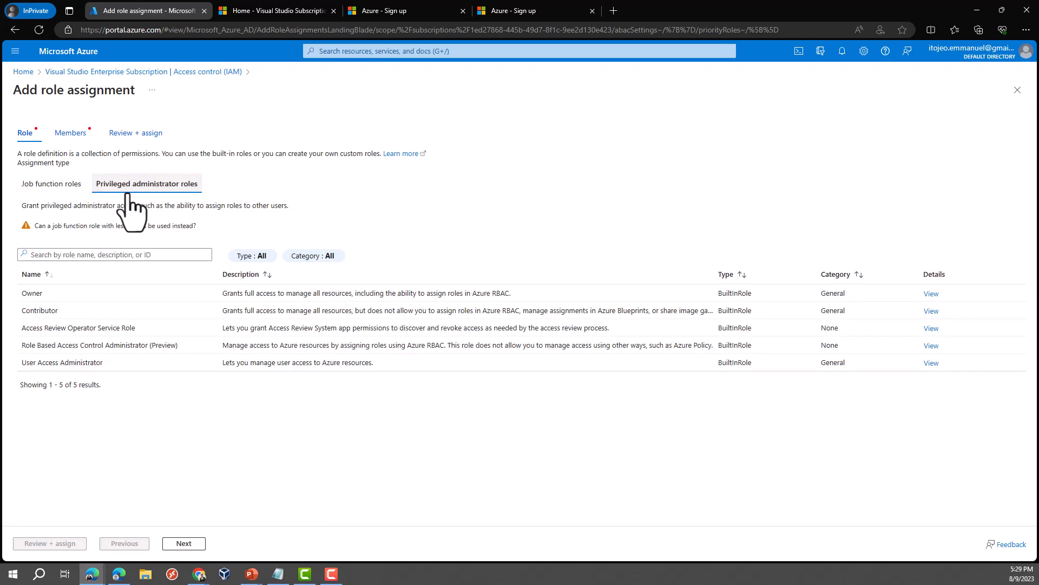
pyautogui.click(59, 296)
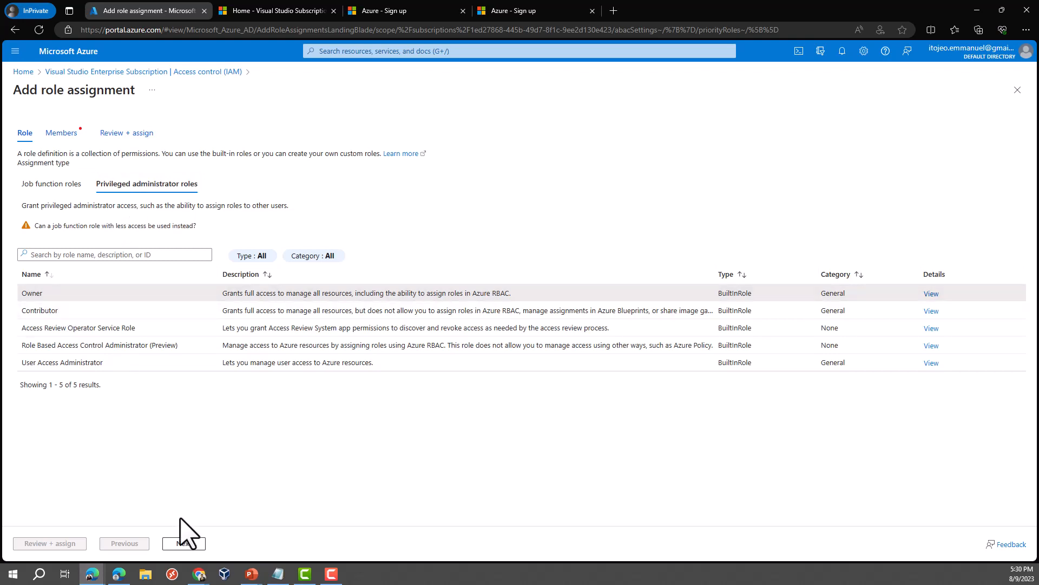
pyautogui.click(184, 544)
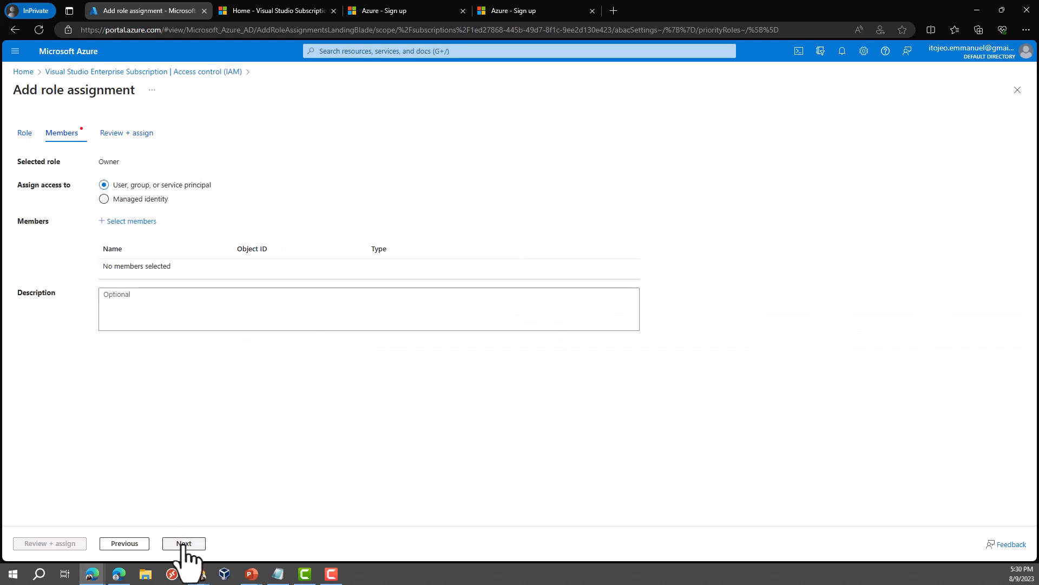
pyautogui.click(130, 222)
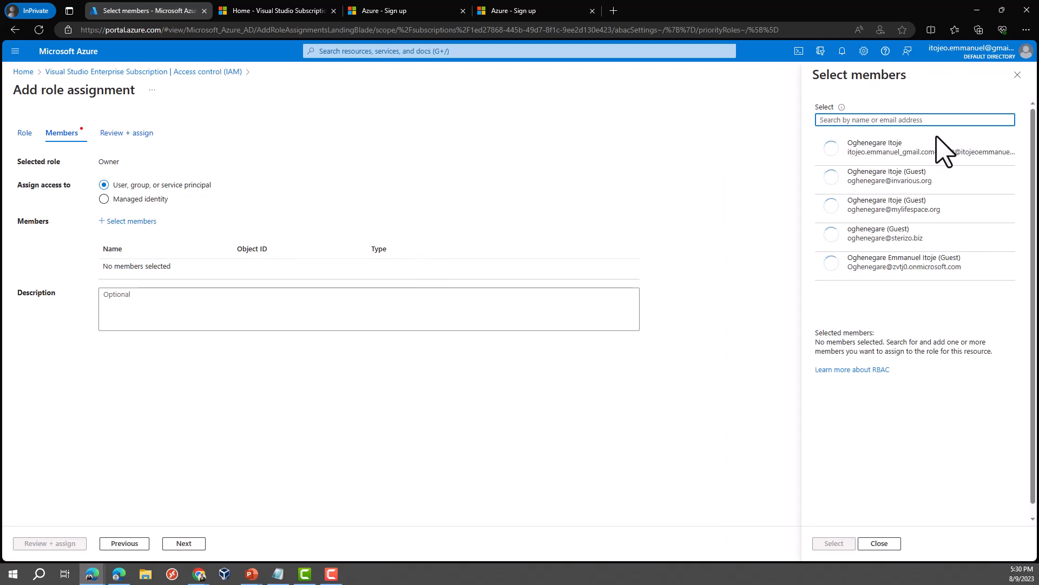
pyautogui.click(912, 279)
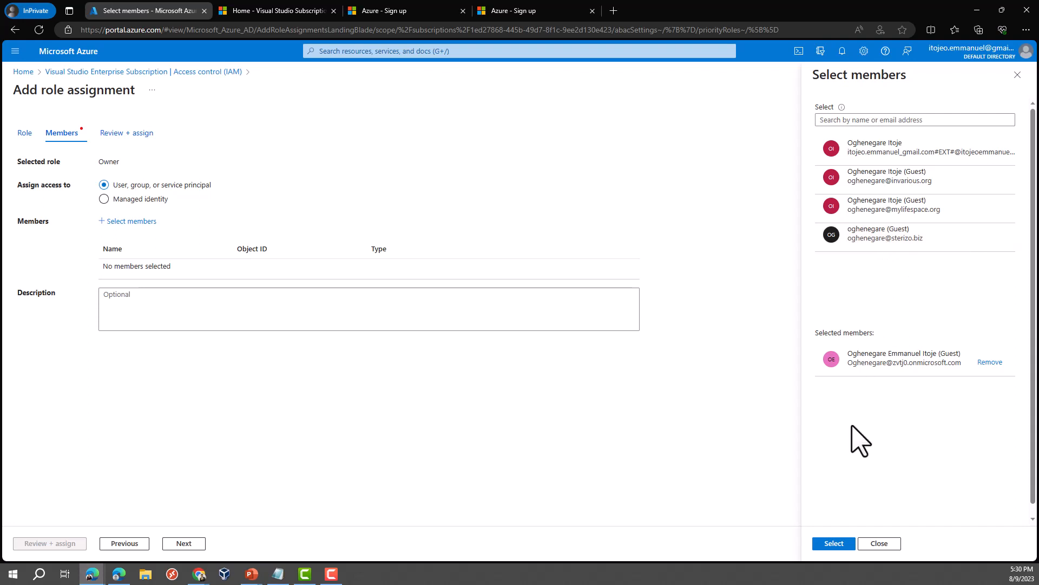
pyautogui.click(834, 543)
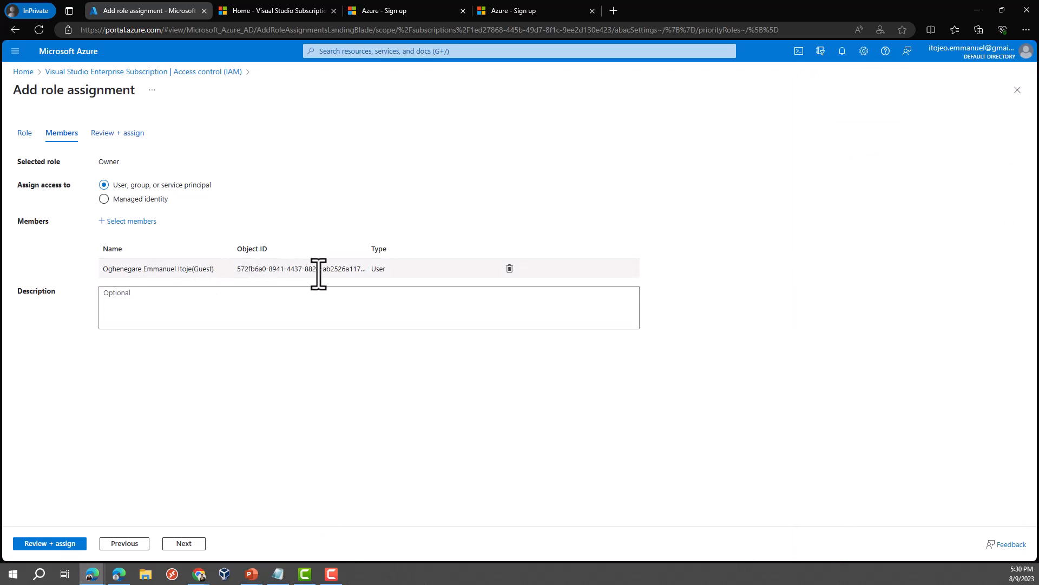
# Step: Review and save the Owner role assignment for the zvtj0 guest user
pyautogui.click(47, 544)
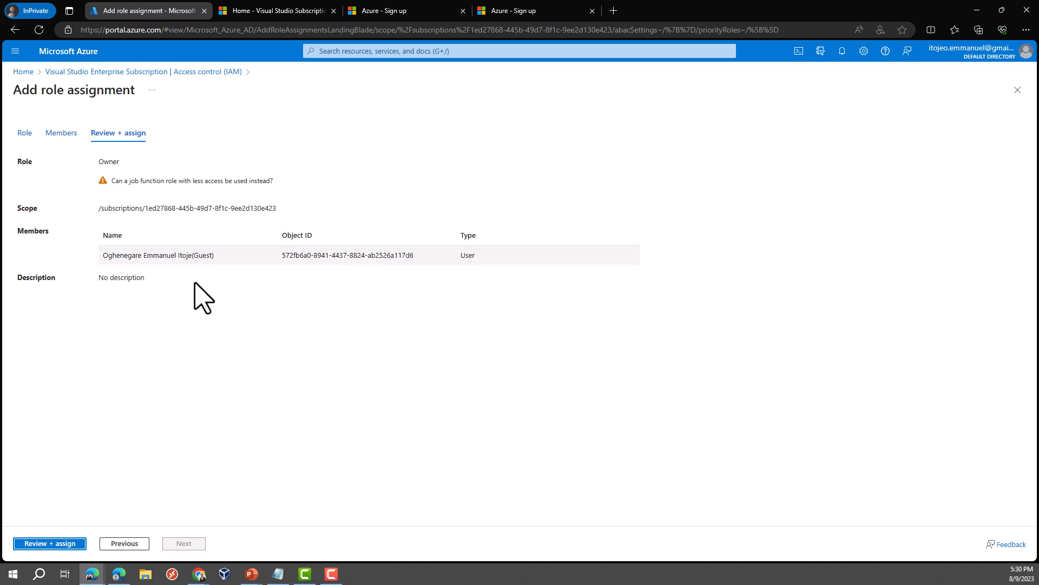
pyautogui.click(51, 544)
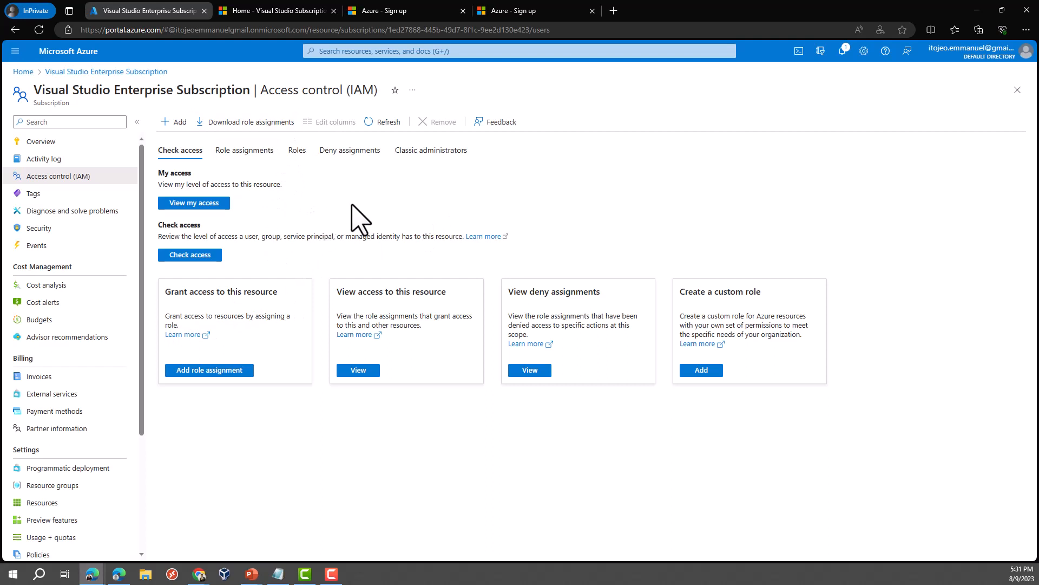
pyautogui.click(93, 577)
# Step: In the zvtj0 window, confirm Subscriptions lists none, then open the Switch directory settings
pyautogui.click(82, 520)
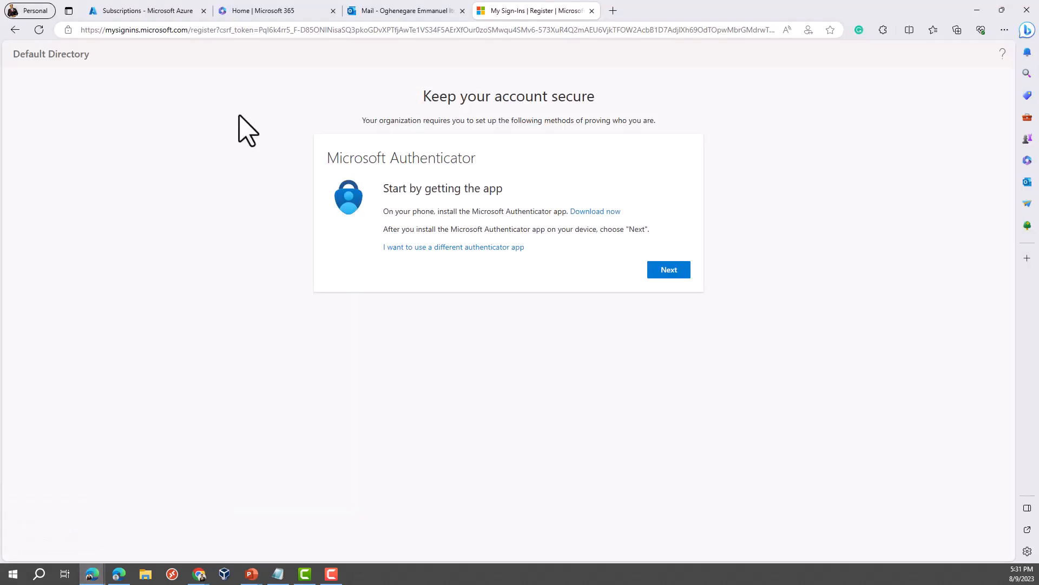
pyautogui.click(163, 14)
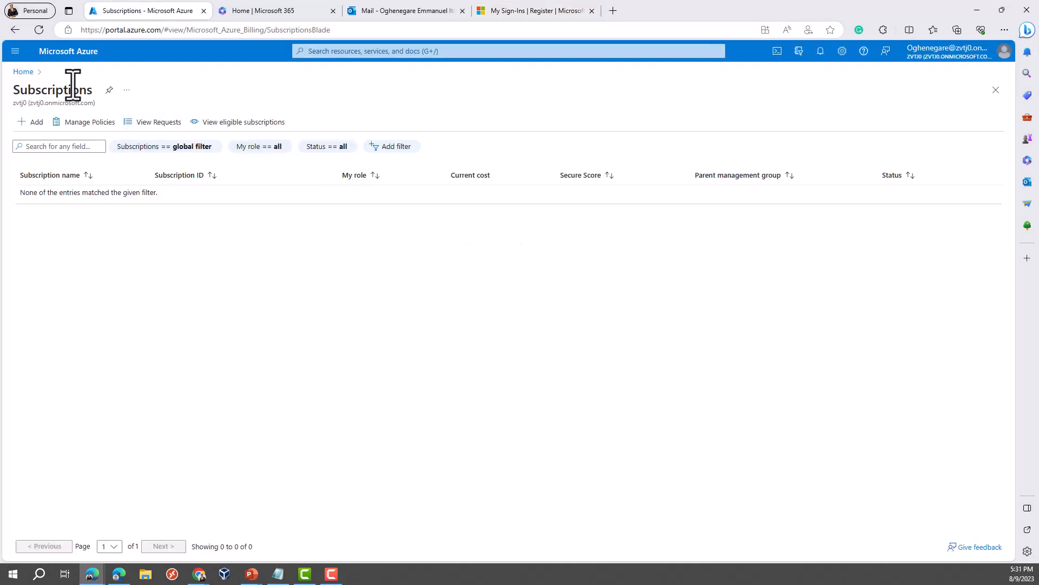
pyautogui.click(23, 72)
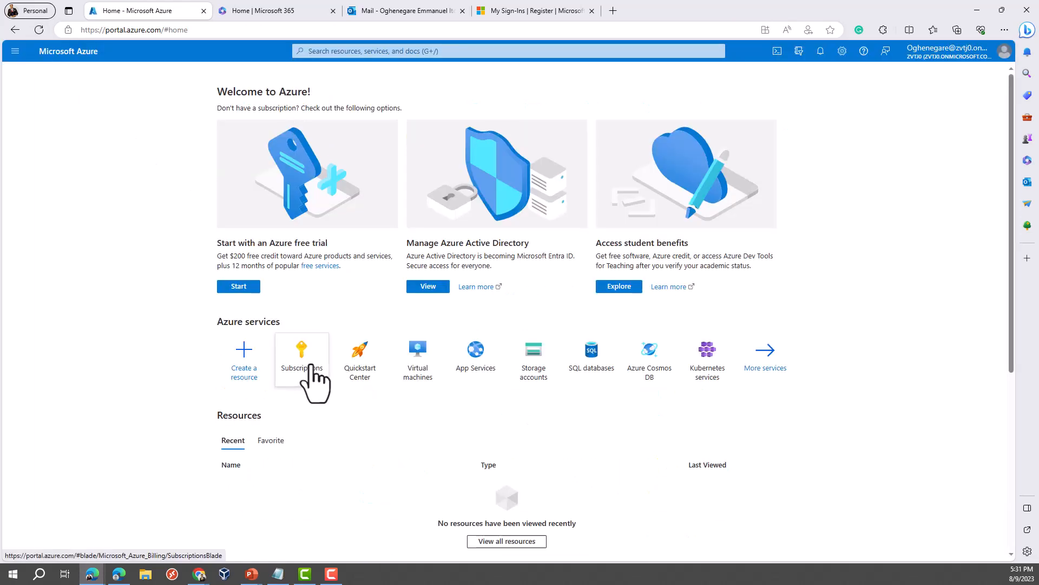
pyautogui.click(312, 365)
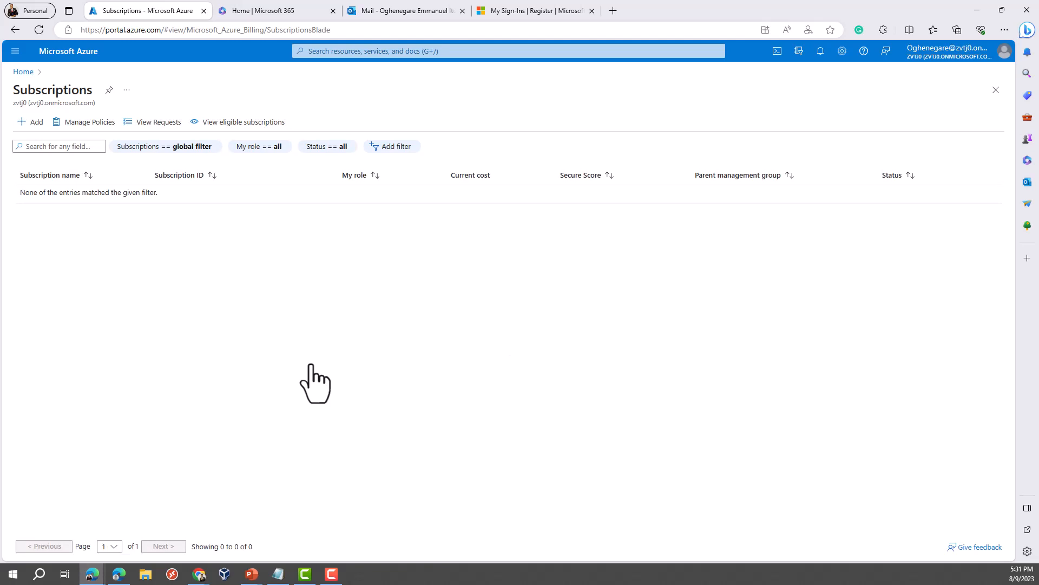
pyautogui.moveTo(96, 104); pyautogui.dragTo(12, 109)
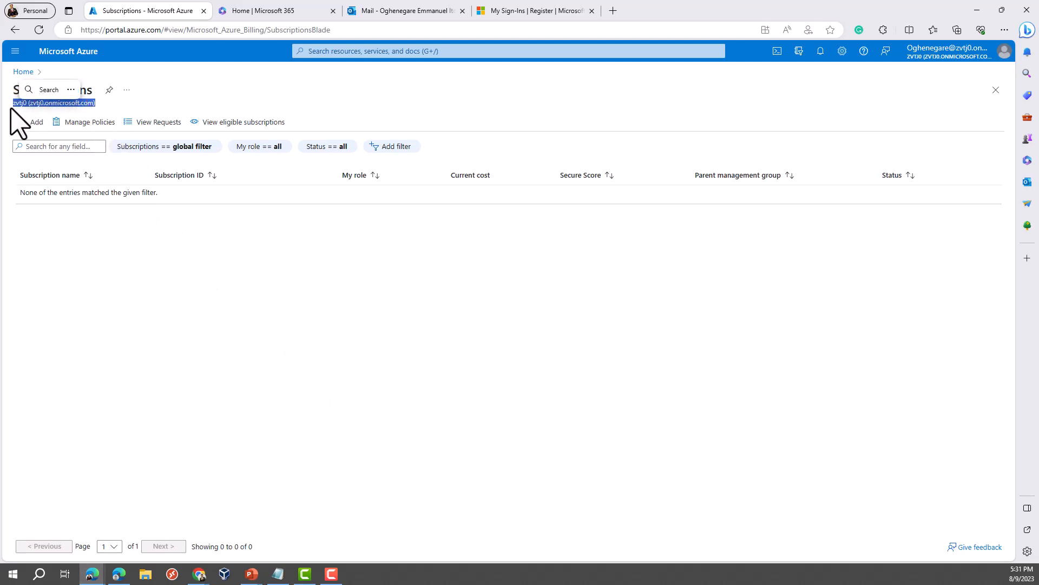
pyautogui.click(207, 268)
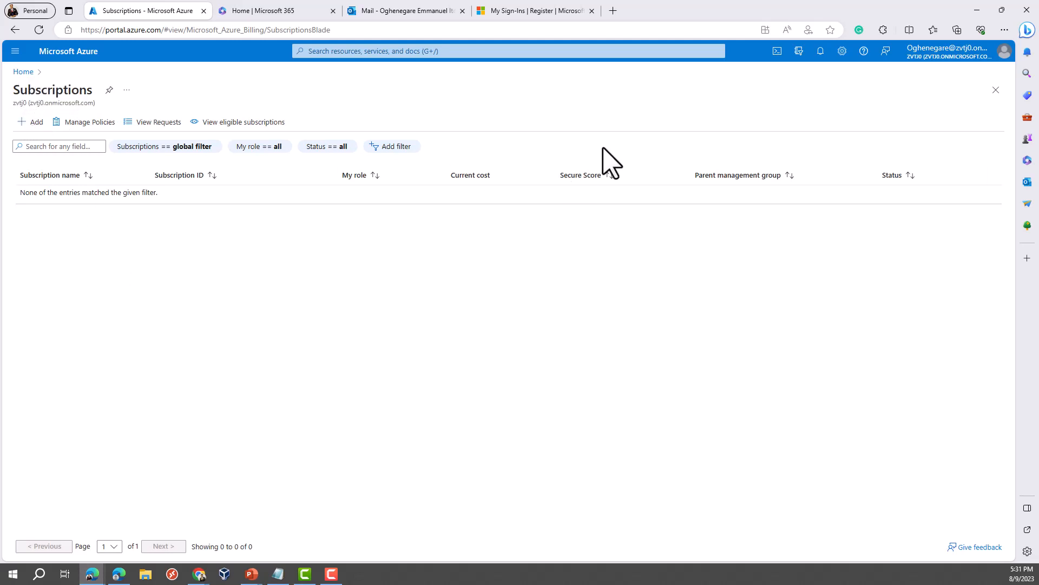
pyautogui.click(1003, 54)
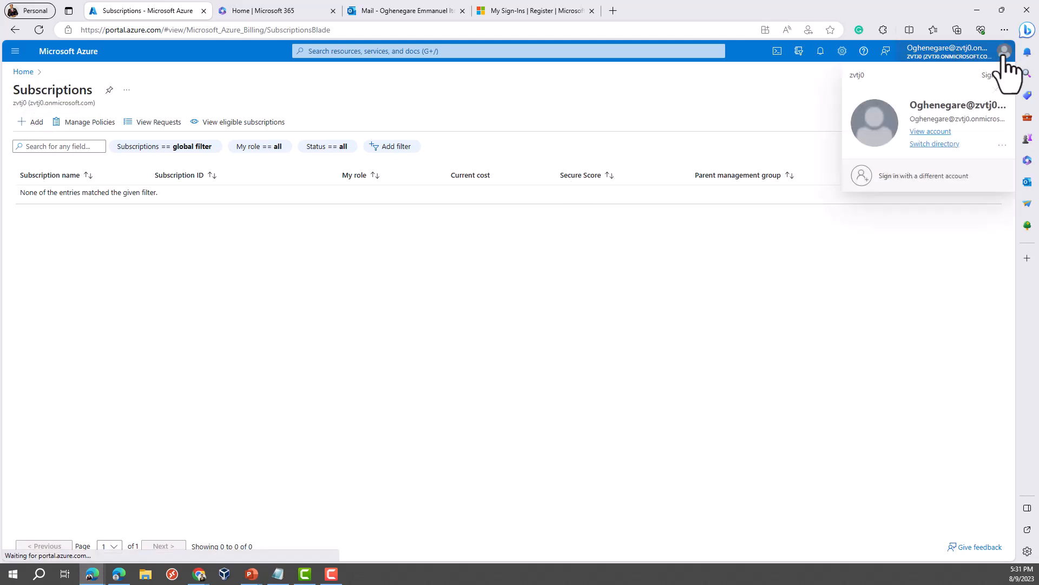
pyautogui.click(935, 144)
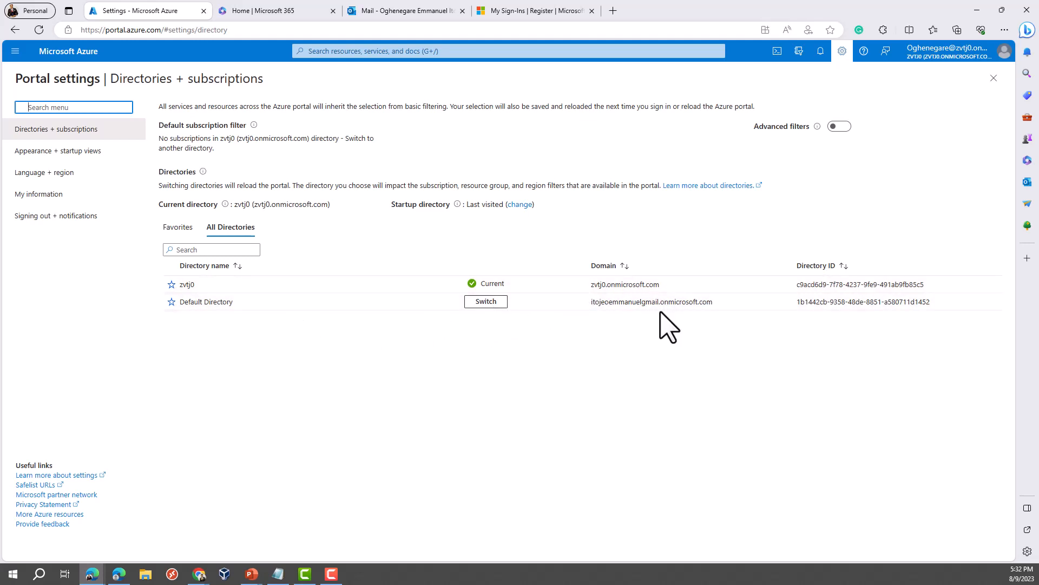
# Step: Switch to Default Directory and continue past the Action Required sign-in prompt
pyautogui.click(484, 302)
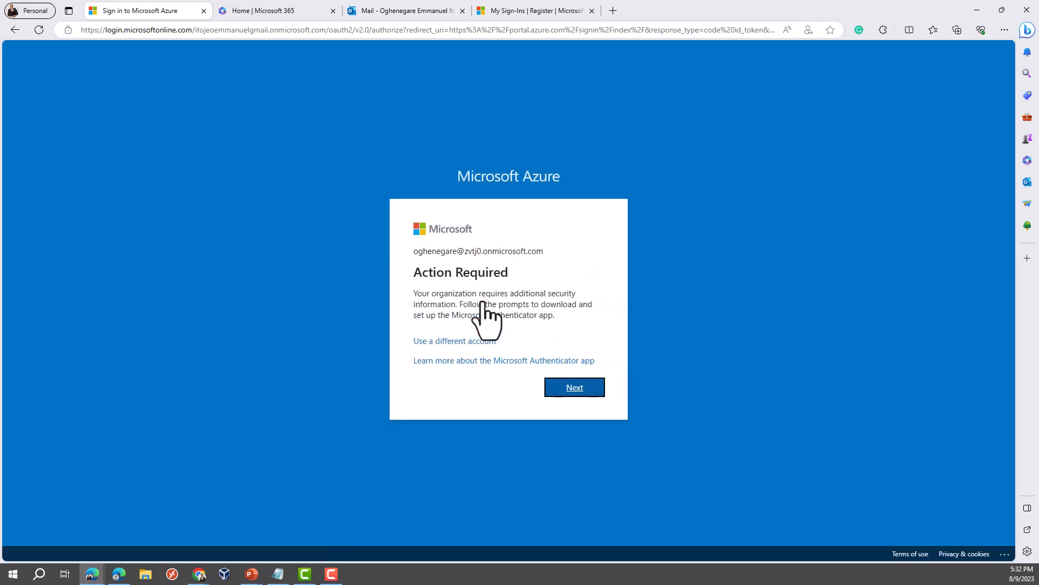
pyautogui.click(563, 386)
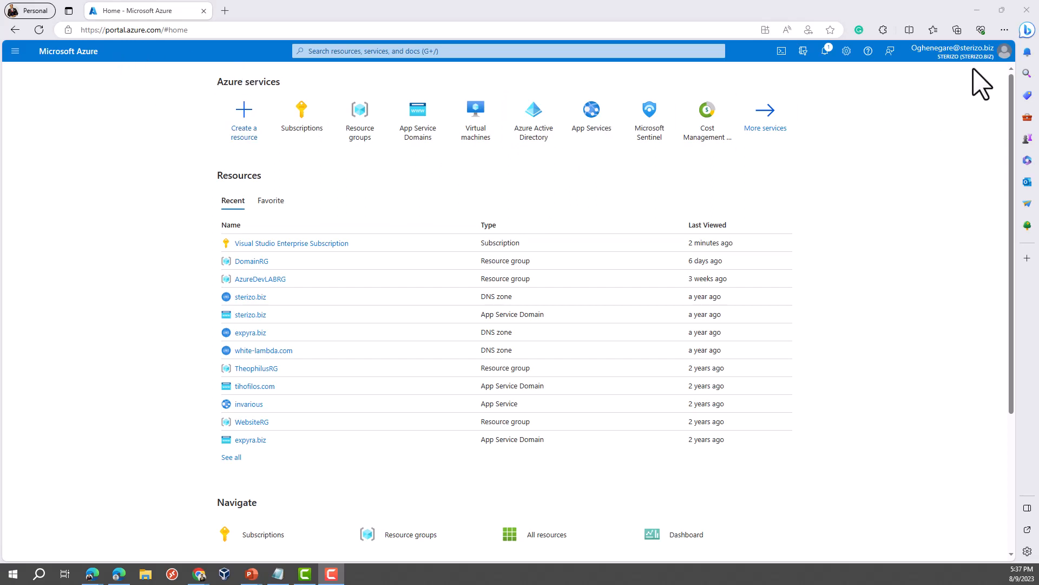
pyautogui.moveTo(975, 56)
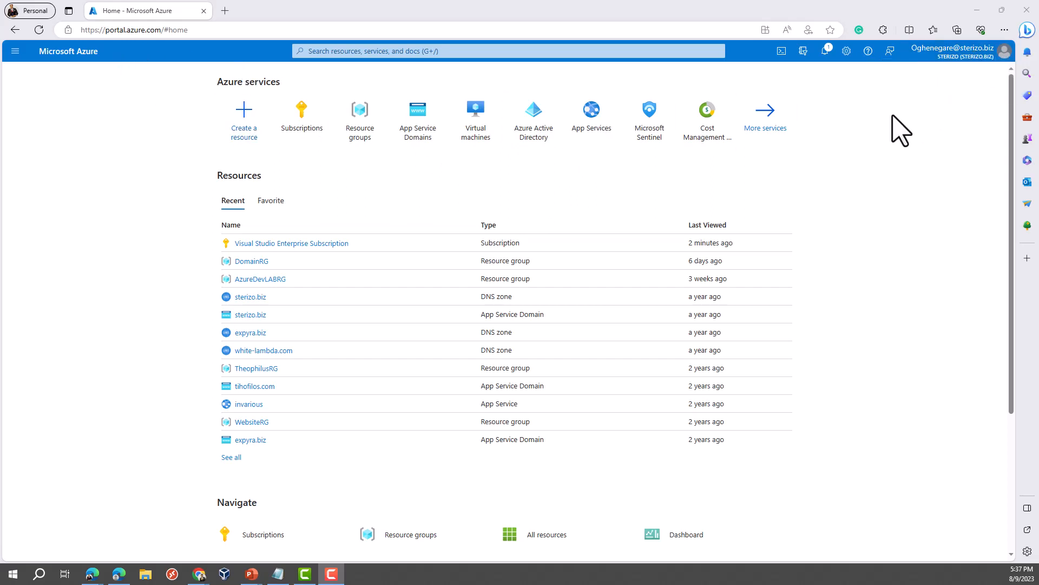
pyautogui.click(298, 121)
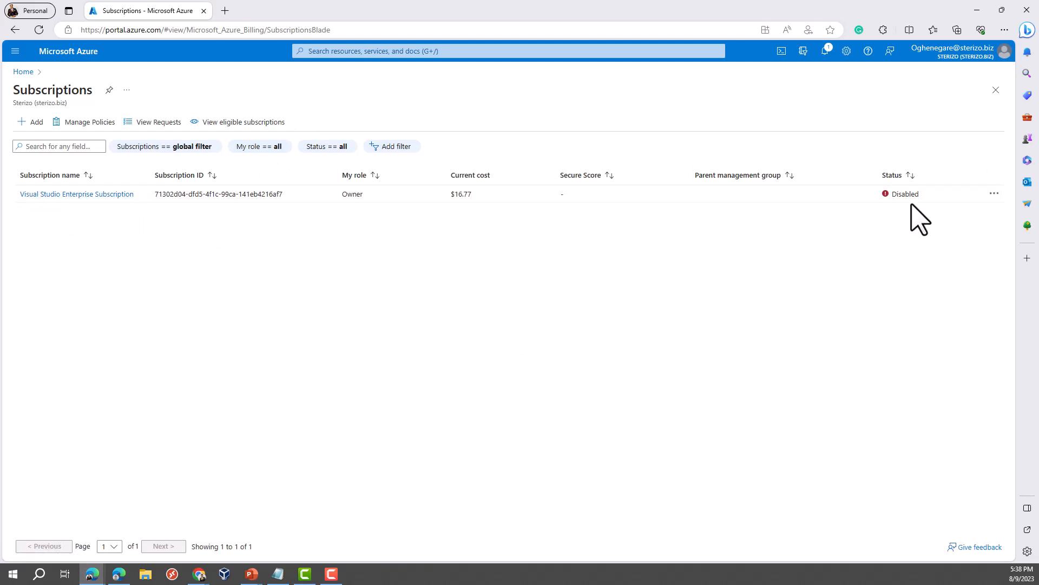
pyautogui.doubleClick(884, 201)
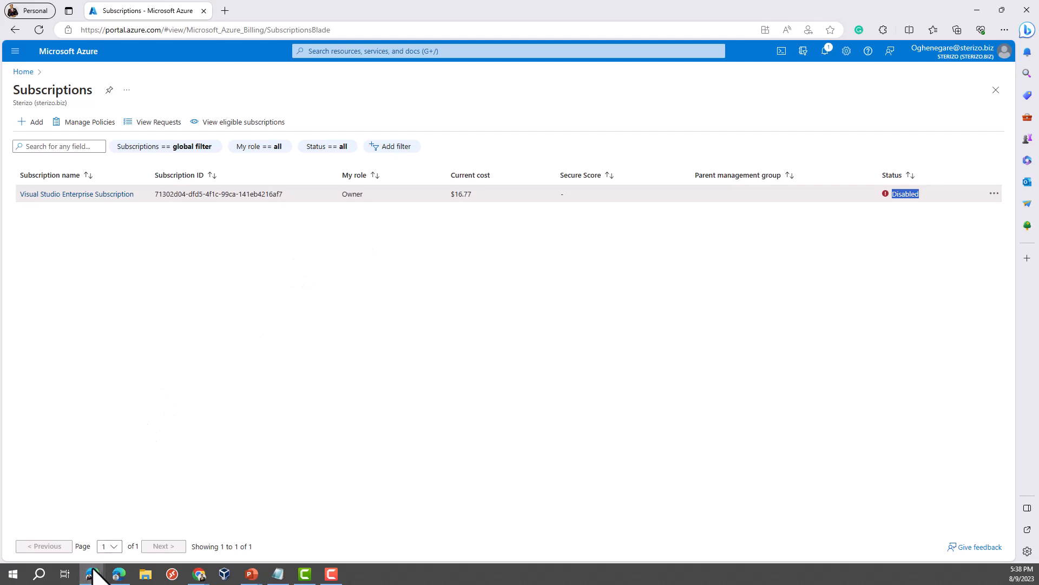
pyautogui.click(152, 541)
# Step: In the InPrivate window's Access control (IAM), add a role assignment with Owner selected
pyautogui.moveTo(97, 577)
pyautogui.click(60, 534)
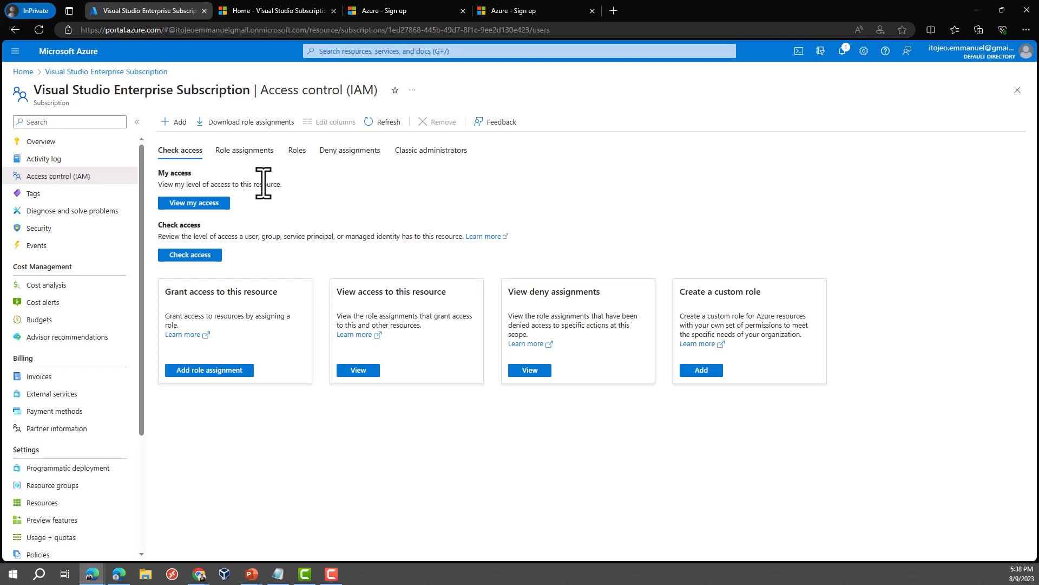
pyautogui.click(182, 137)
pyautogui.click(183, 144)
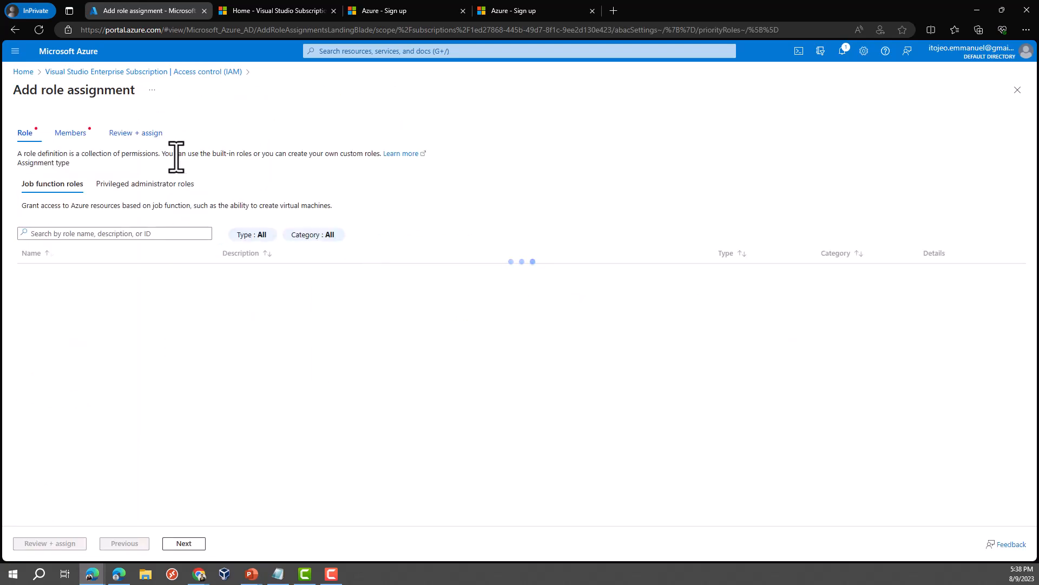
pyautogui.click(142, 192)
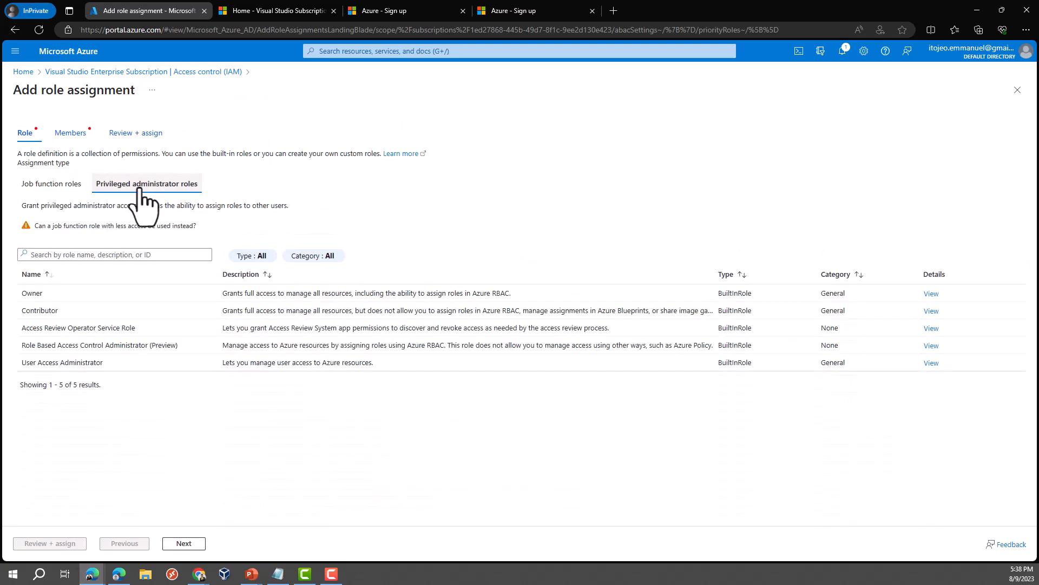
pyautogui.click(49, 298)
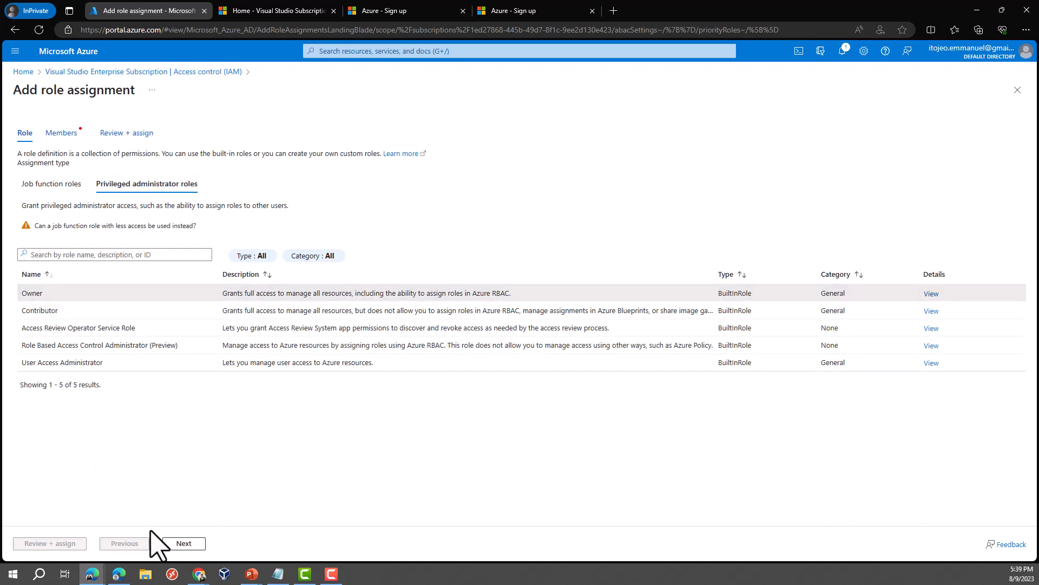
pyautogui.click(177, 544)
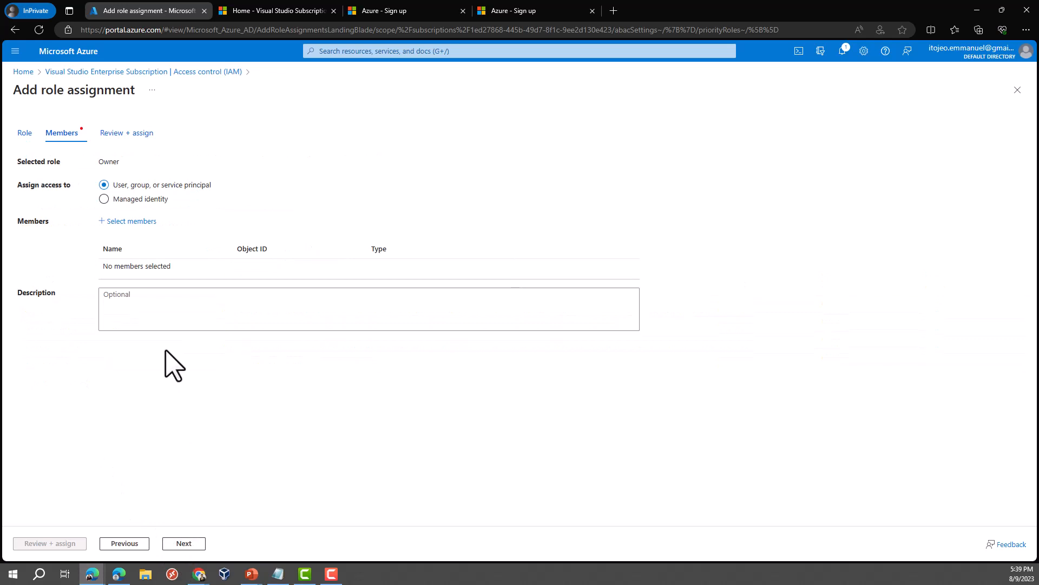
# Step: Select the guest user as member, submit the Owner assignment, and check the notification
pyautogui.click(131, 222)
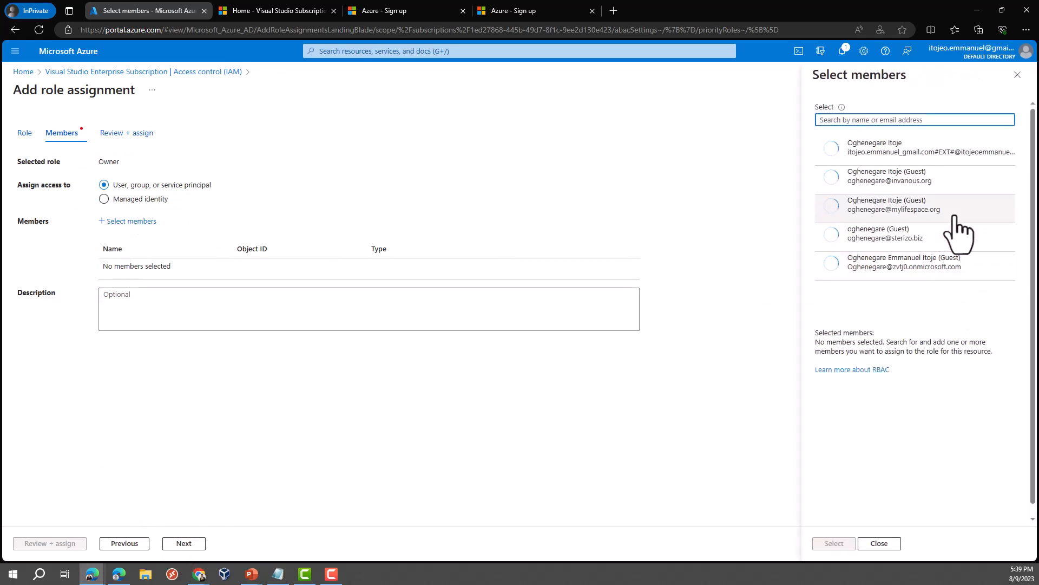
pyautogui.click(922, 241)
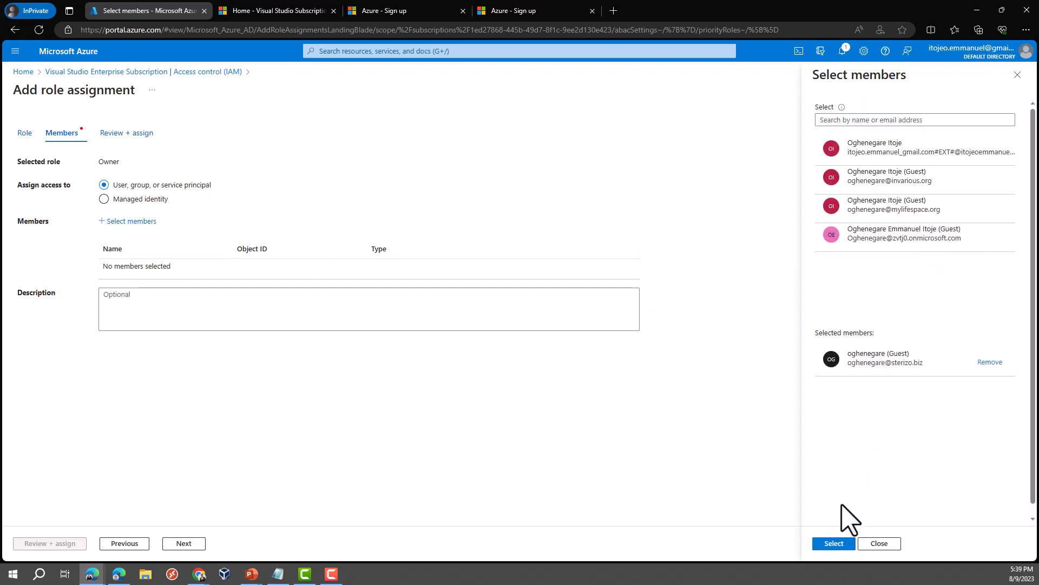
pyautogui.click(835, 544)
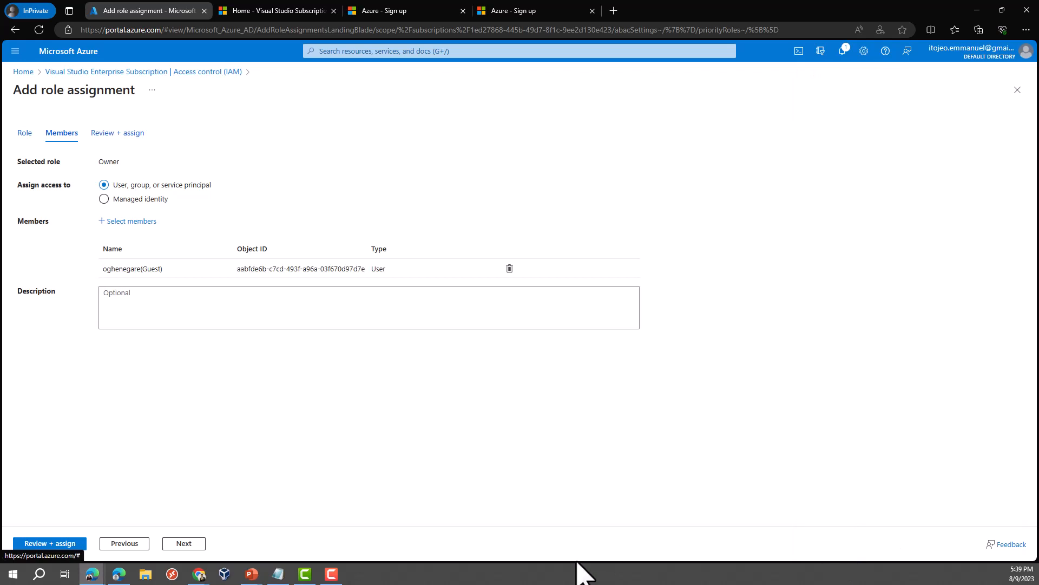
pyautogui.click(65, 544)
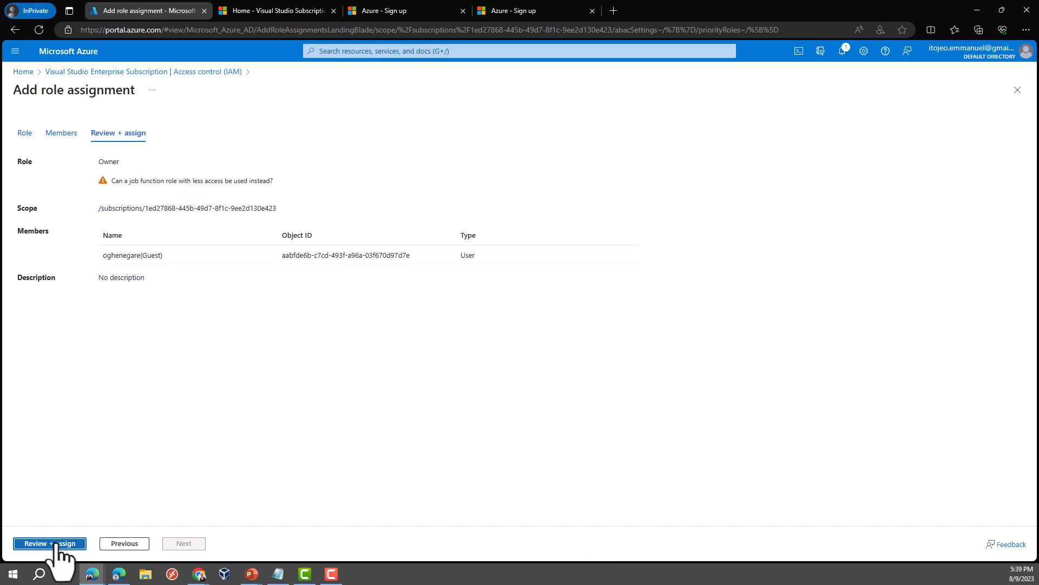
pyautogui.click(60, 544)
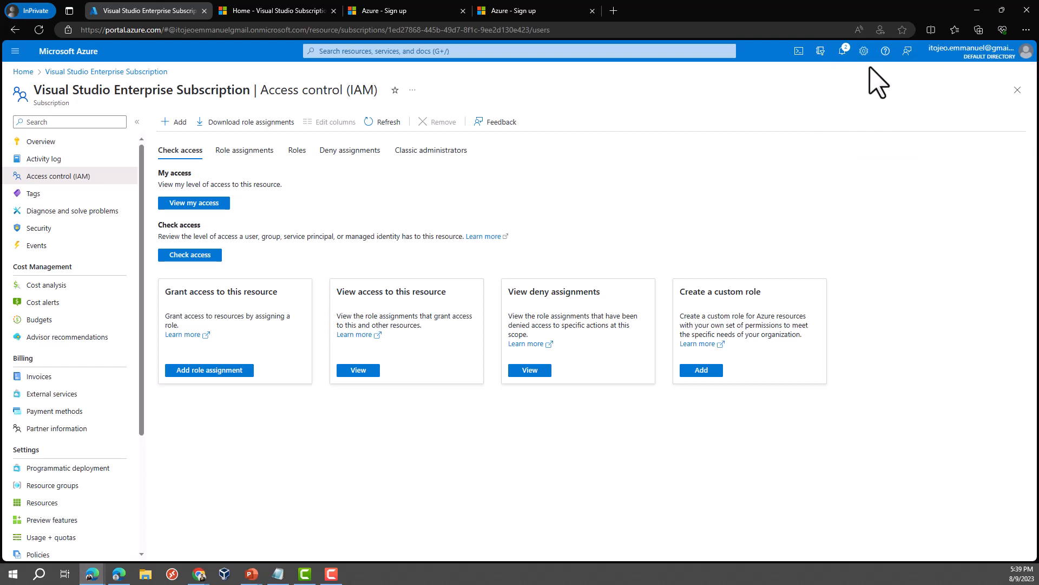
pyautogui.click(842, 51)
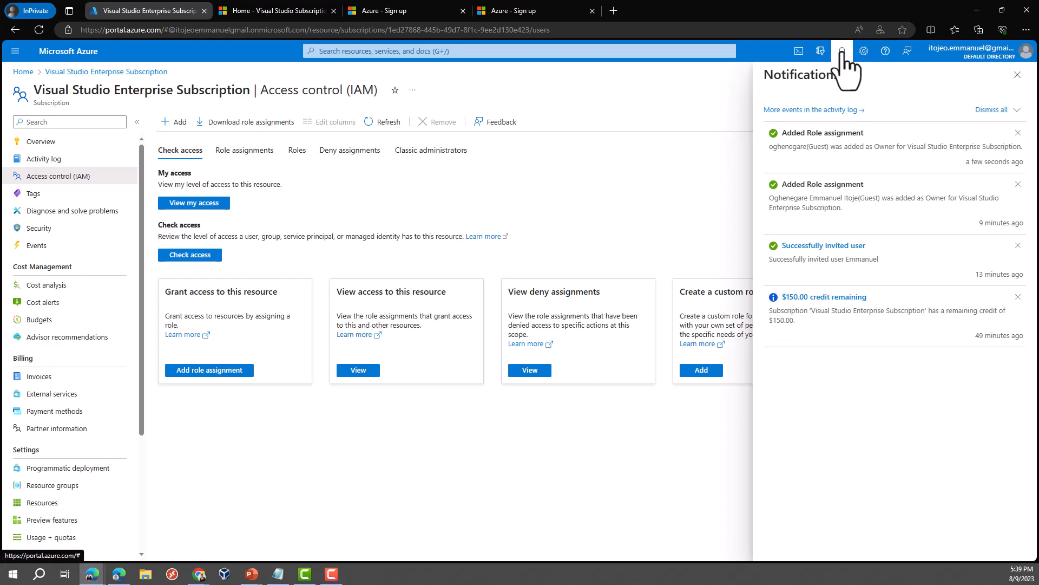
pyautogui.click(184, 129)
# Step: Repeat the Owner assignment for the same guest user, which fails as already existing
pyautogui.click(184, 144)
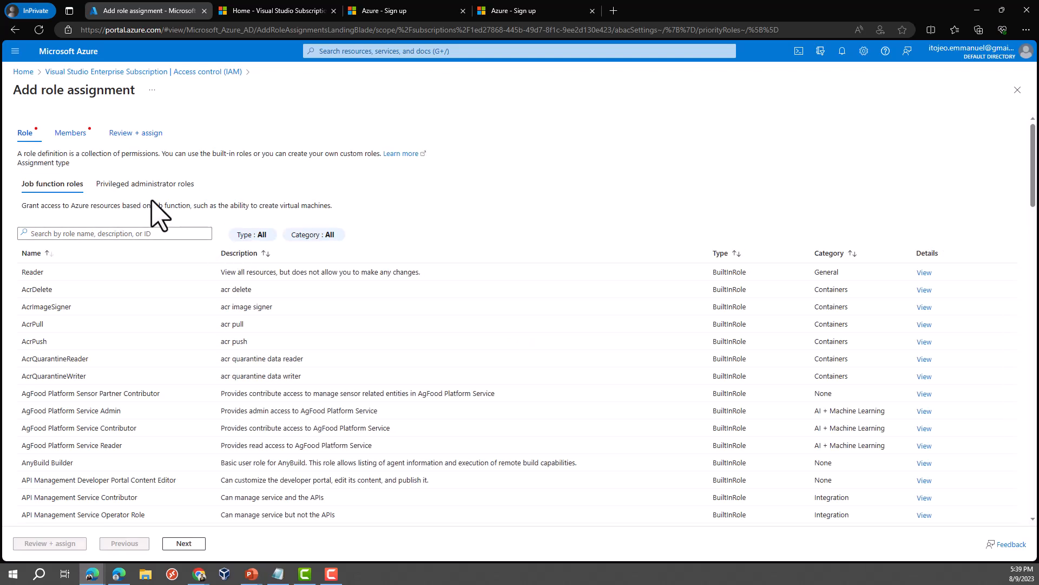
pyautogui.click(157, 185)
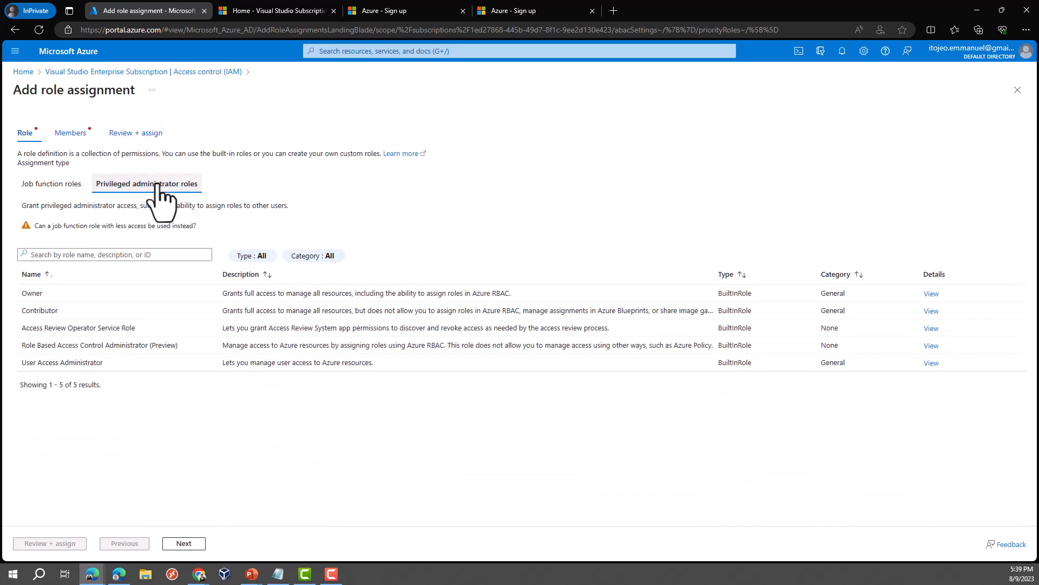
pyautogui.click(68, 295)
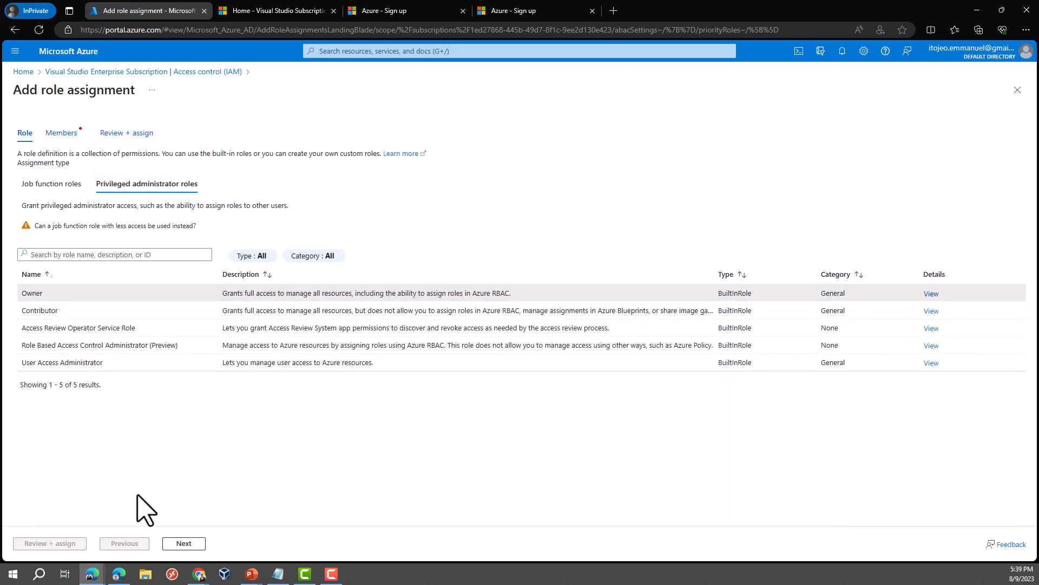
pyautogui.click(182, 544)
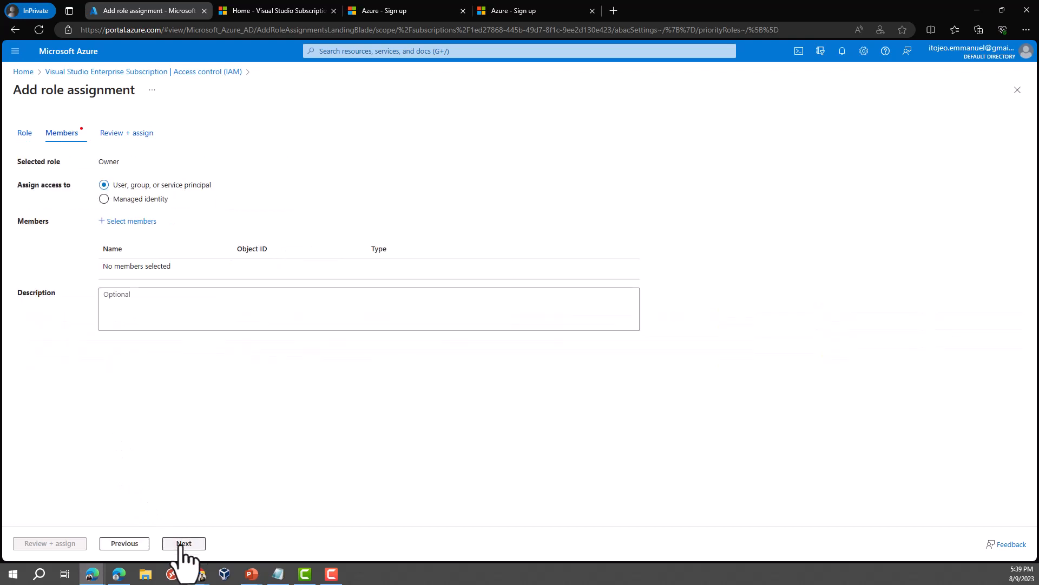
pyautogui.click(117, 221)
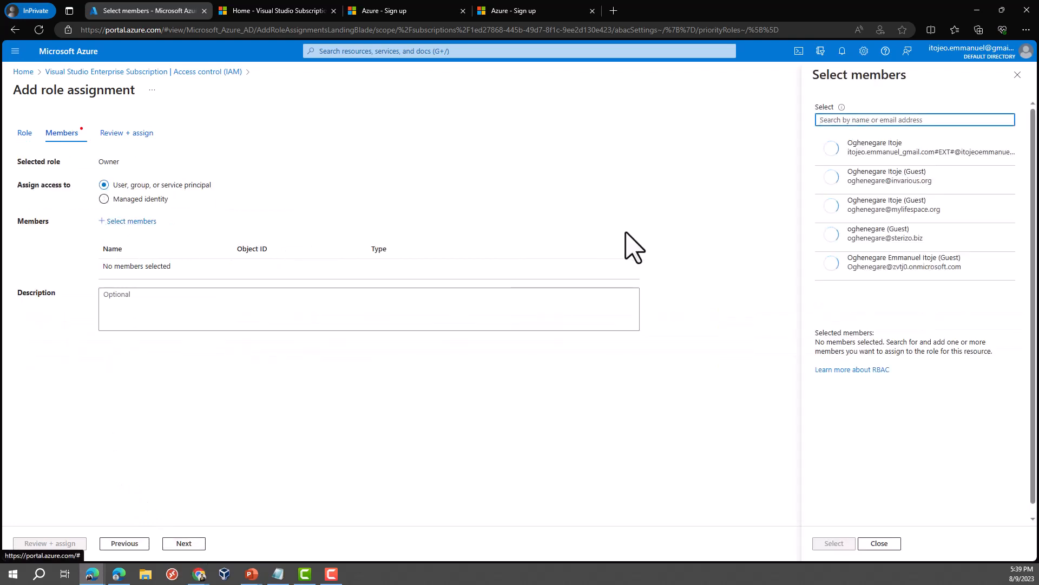
pyautogui.click(909, 238)
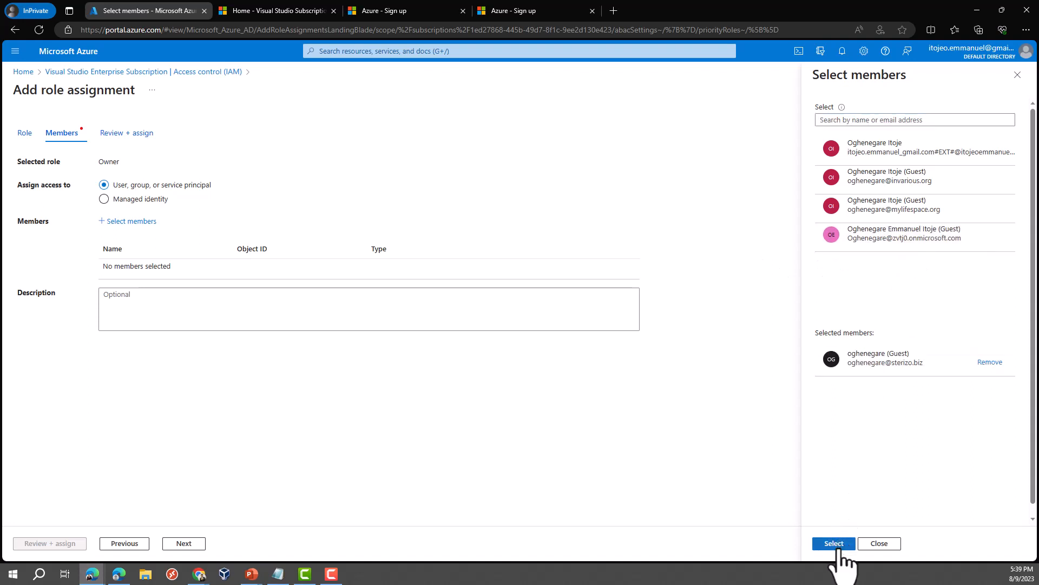
pyautogui.click(835, 545)
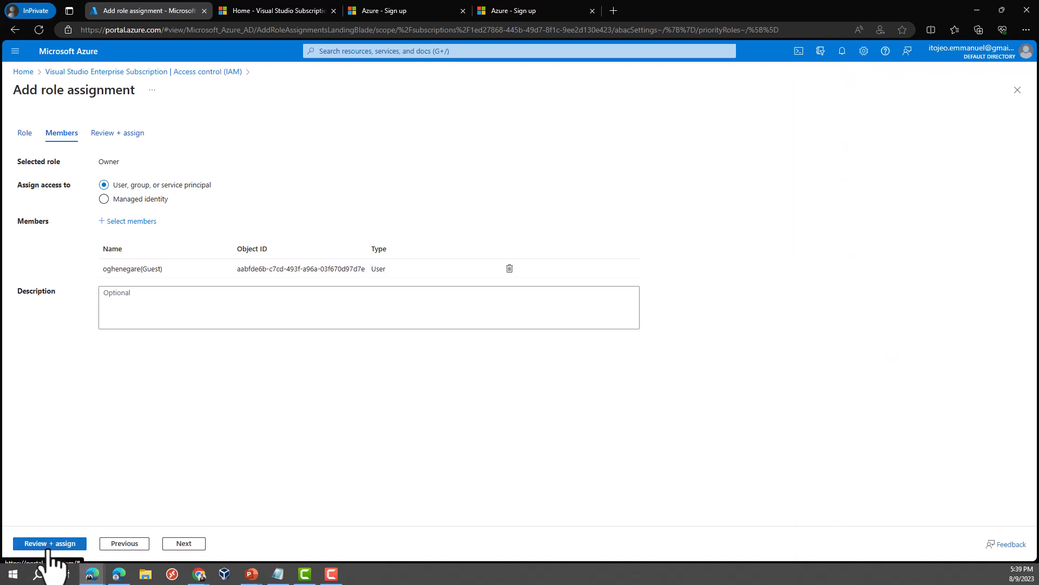
pyautogui.click(48, 545)
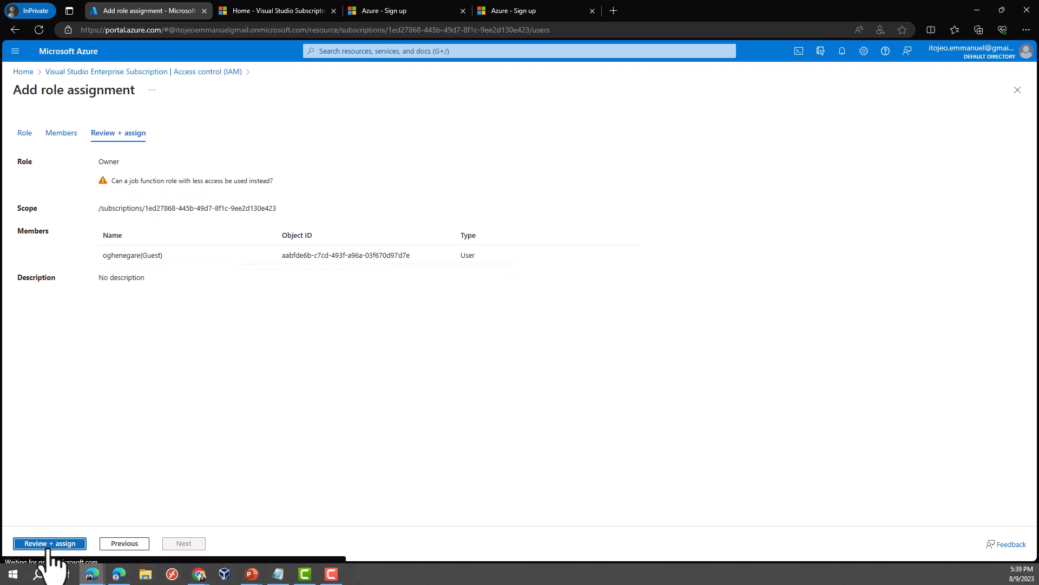
pyautogui.click(48, 543)
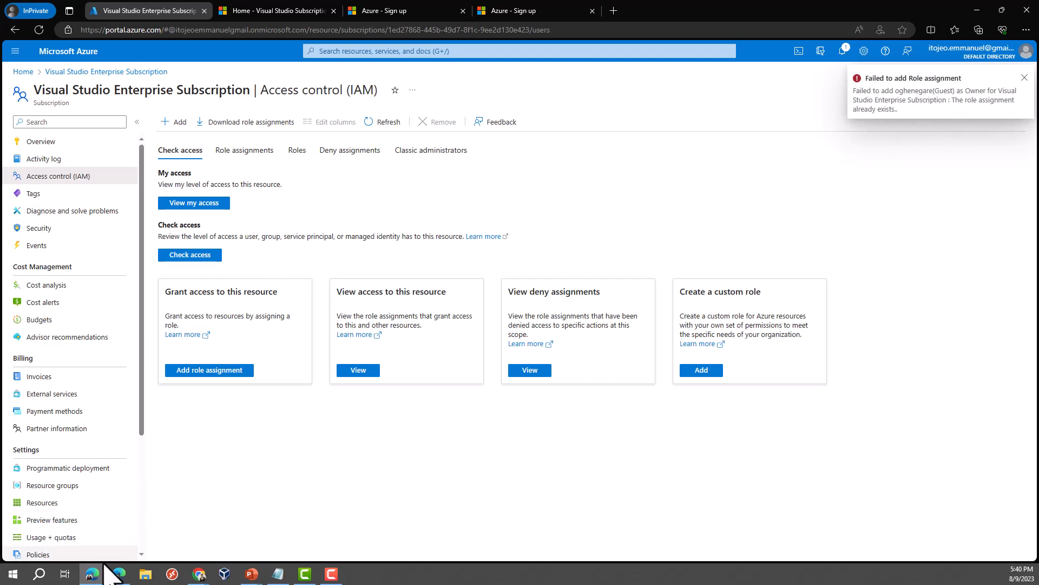
pyautogui.moveTo(91, 579)
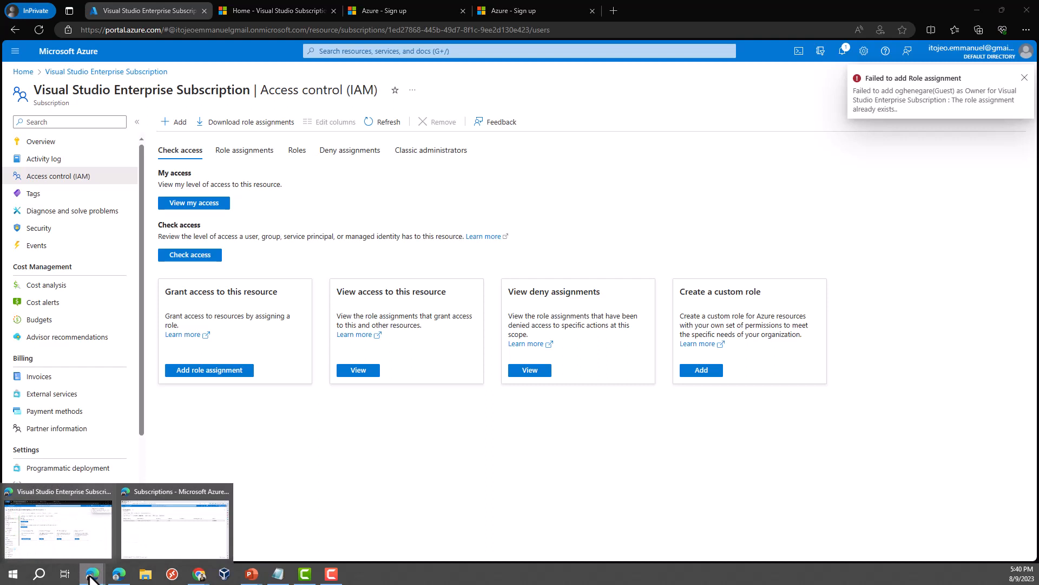
# Step: In the personal Edge window, go Home and open and reload the Directories + subscriptions settings
pyautogui.click(157, 531)
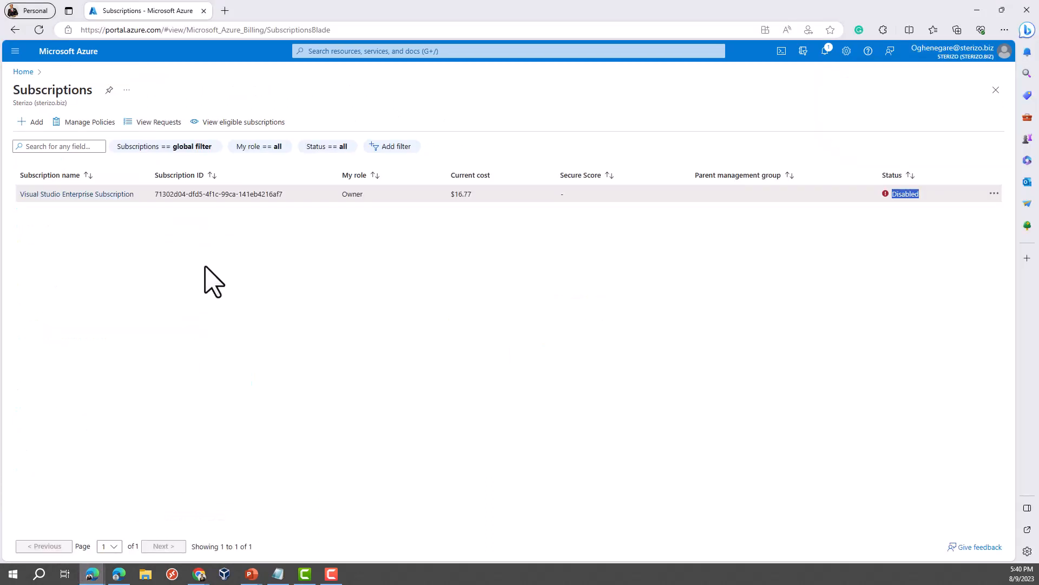
pyautogui.click(633, 259)
pyautogui.click(26, 75)
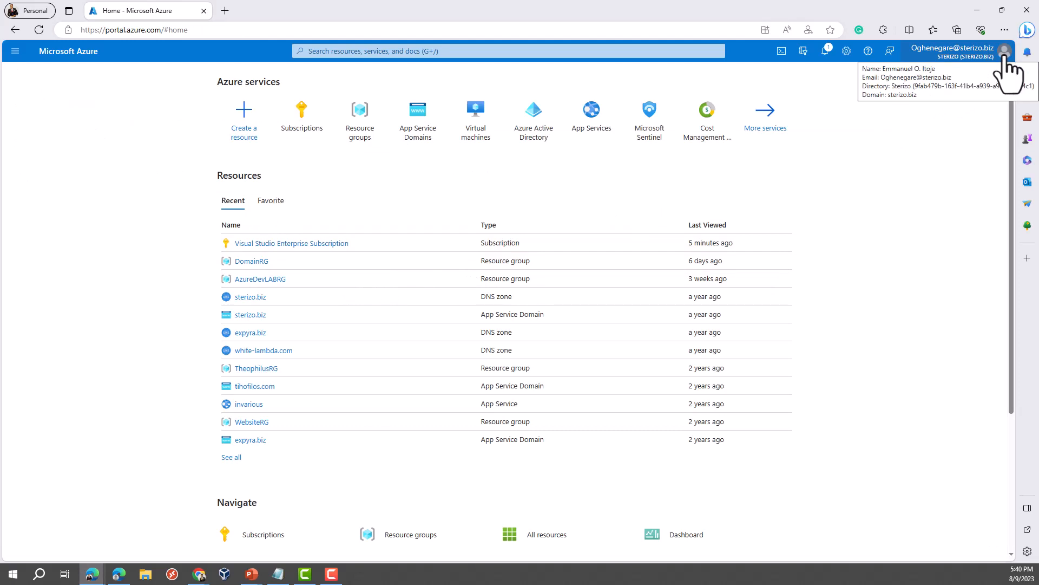
pyautogui.click(1006, 54)
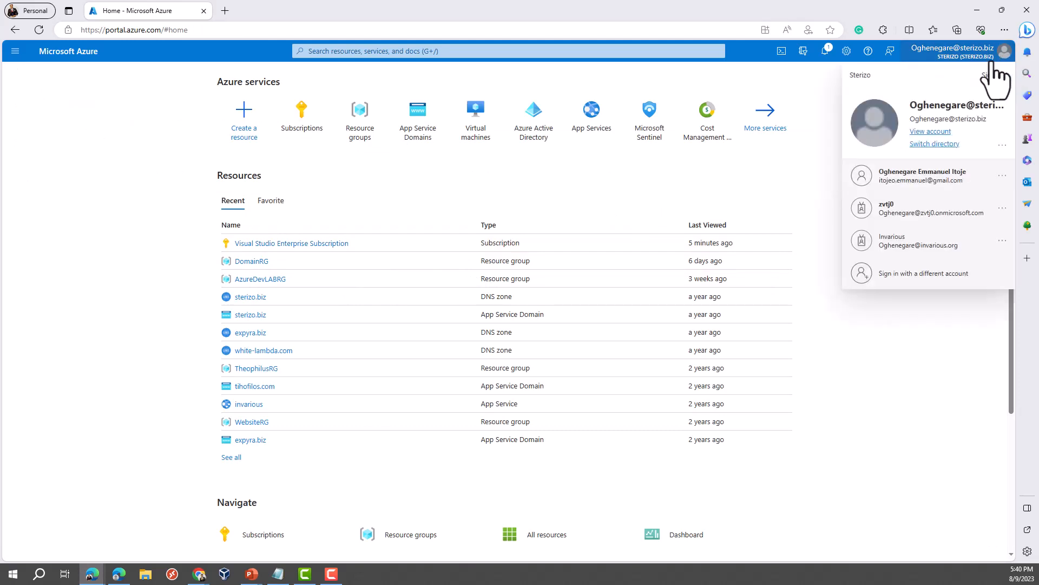
pyautogui.click(942, 144)
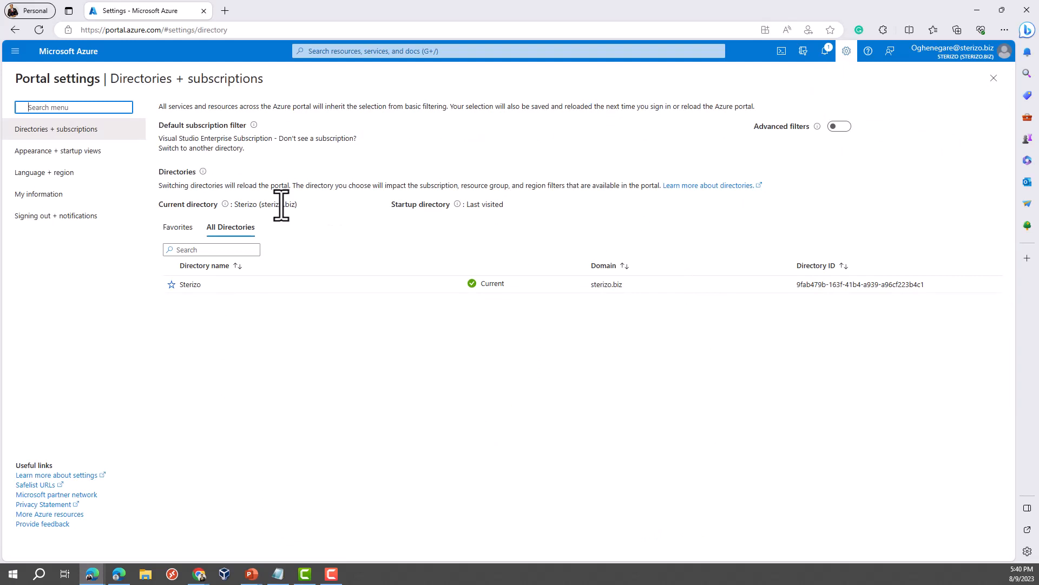
pyautogui.click(39, 28)
# Step: Switch the portal to the other signed-in account from the account menu
pyautogui.click(1002, 54)
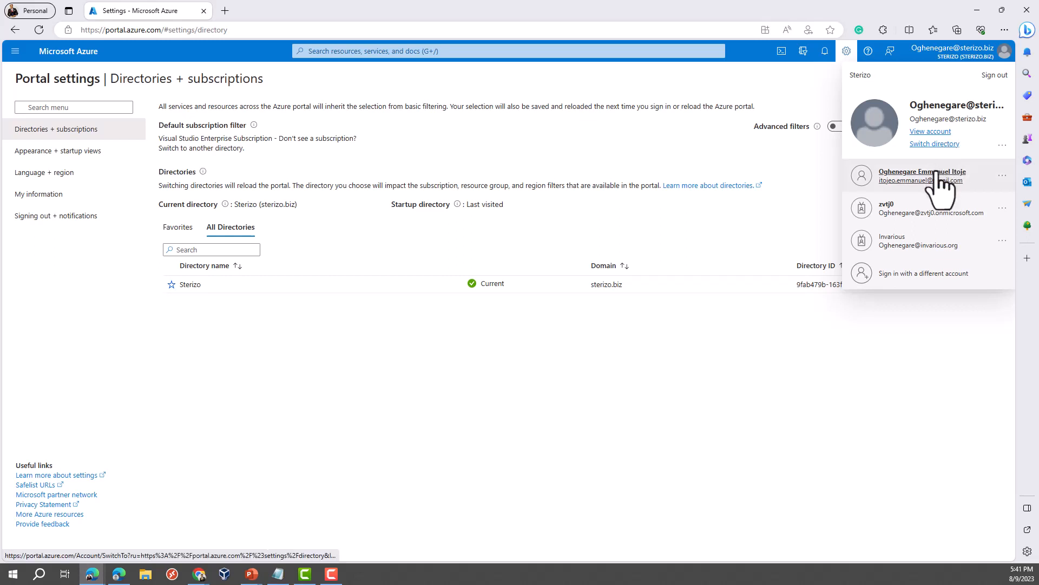
pyautogui.click(937, 173)
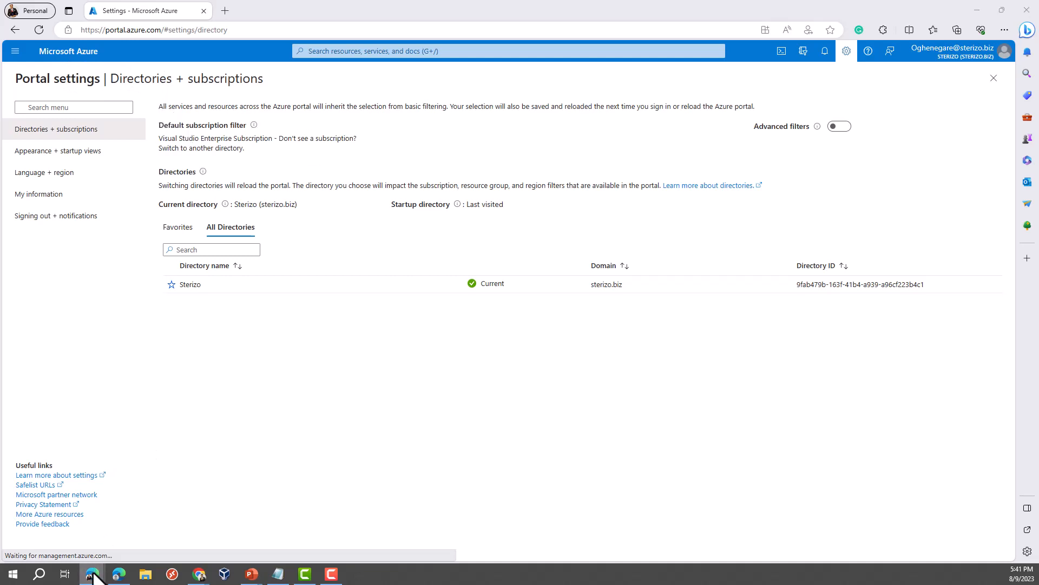
pyautogui.moveTo(91, 568)
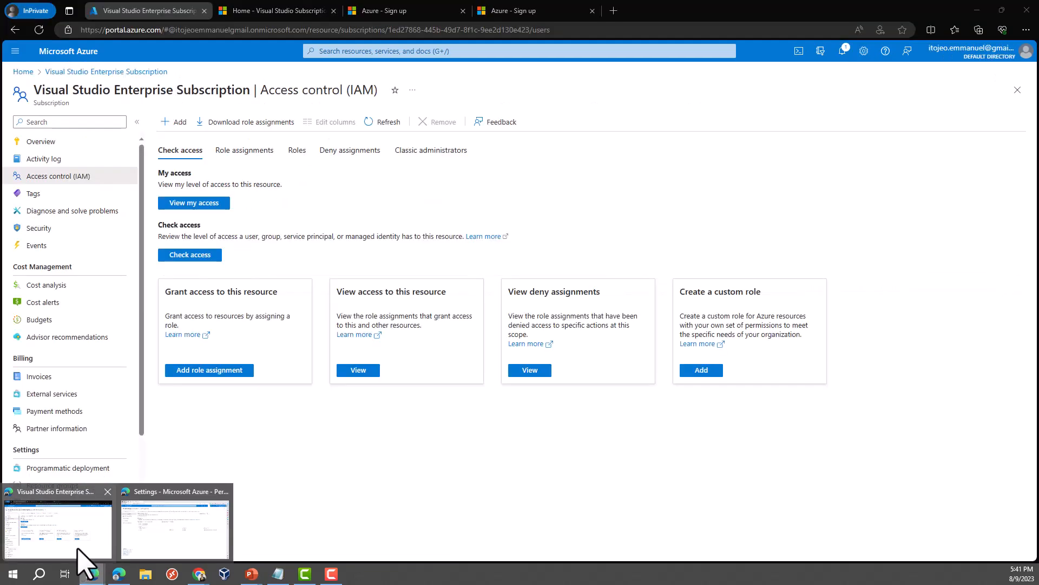
# Step: From Default Directory, invite a new guest user by entering their e-mail address
pyautogui.click(84, 557)
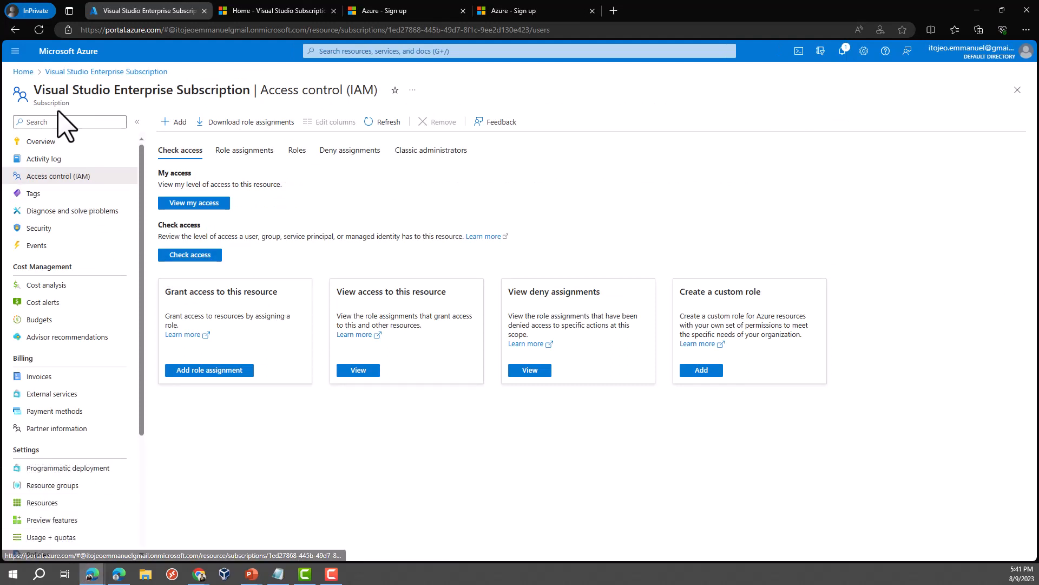
pyautogui.click(23, 72)
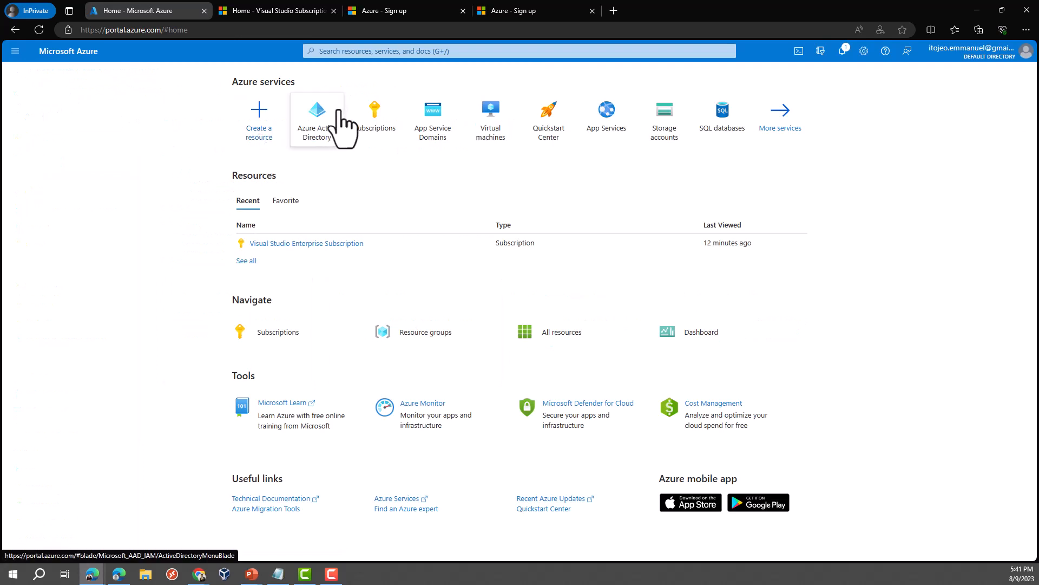
pyautogui.click(325, 135)
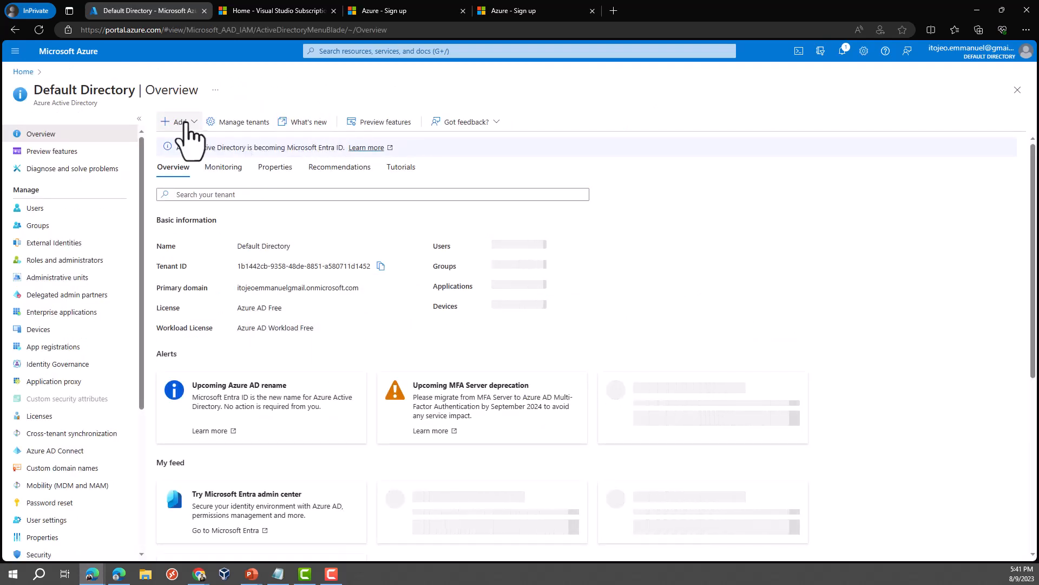
pyautogui.click(183, 123)
pyautogui.click(181, 143)
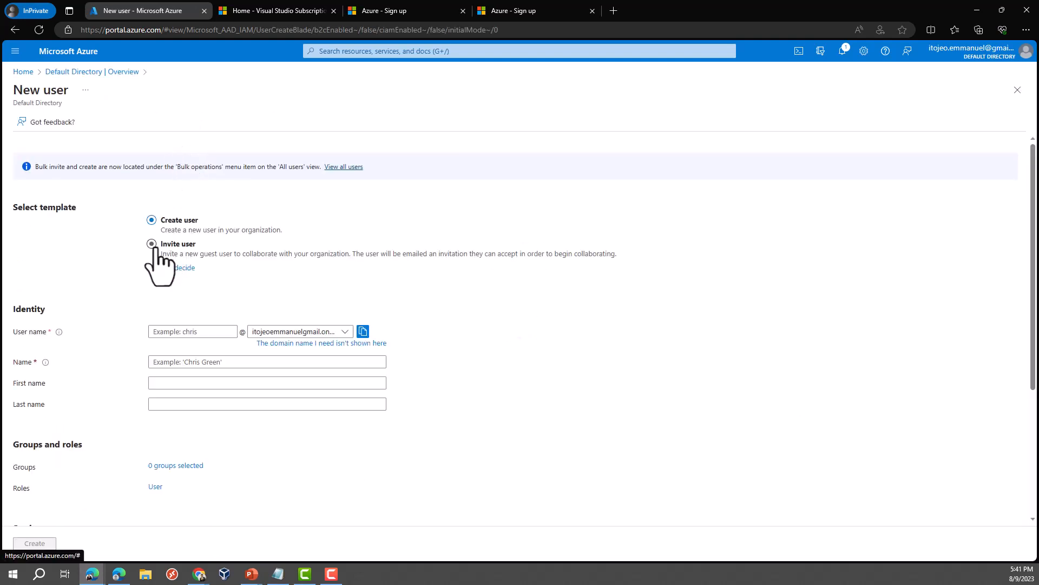
pyautogui.click(153, 246)
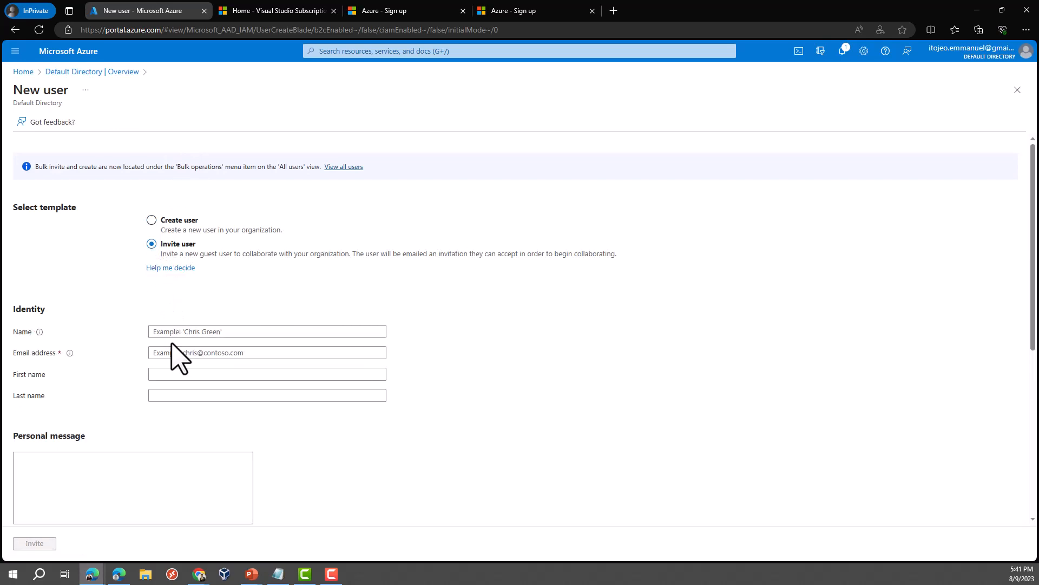
pyautogui.click(188, 352)
pyautogui.write('c')
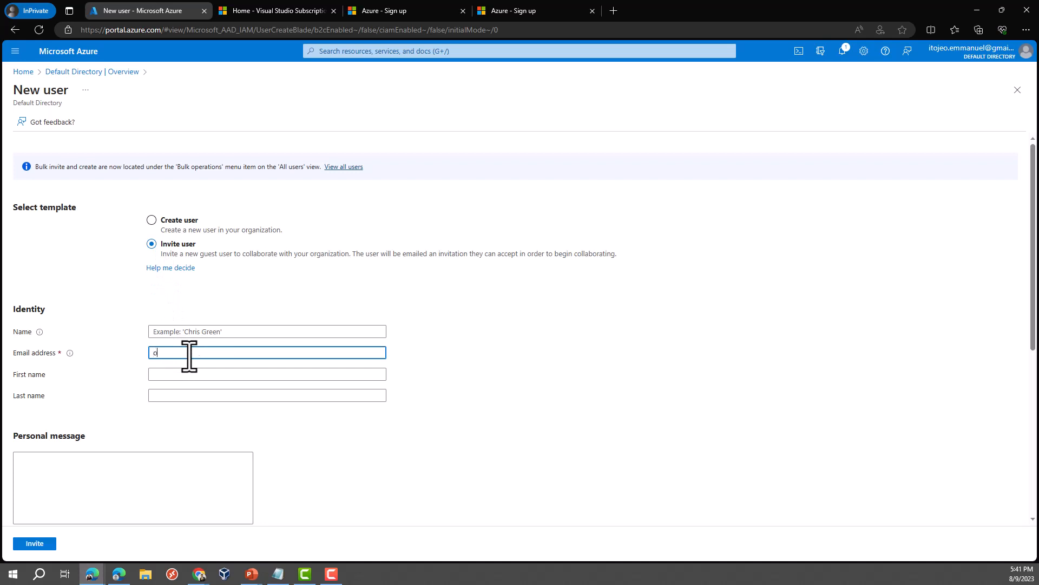
pyautogui.click(35, 543)
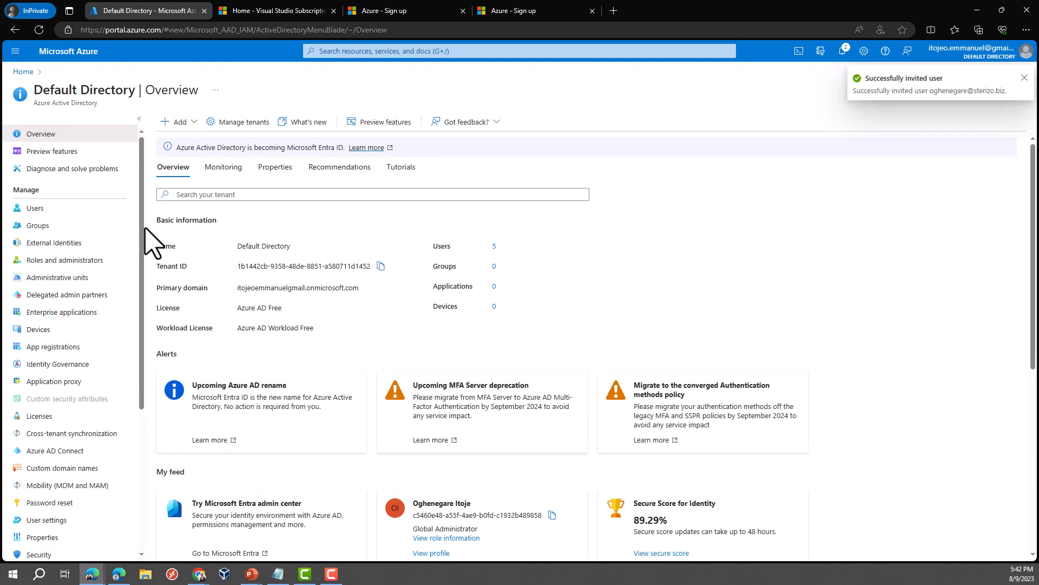
# Step: Open the directory's Users list and refresh it to show the new guest
pyautogui.click(56, 213)
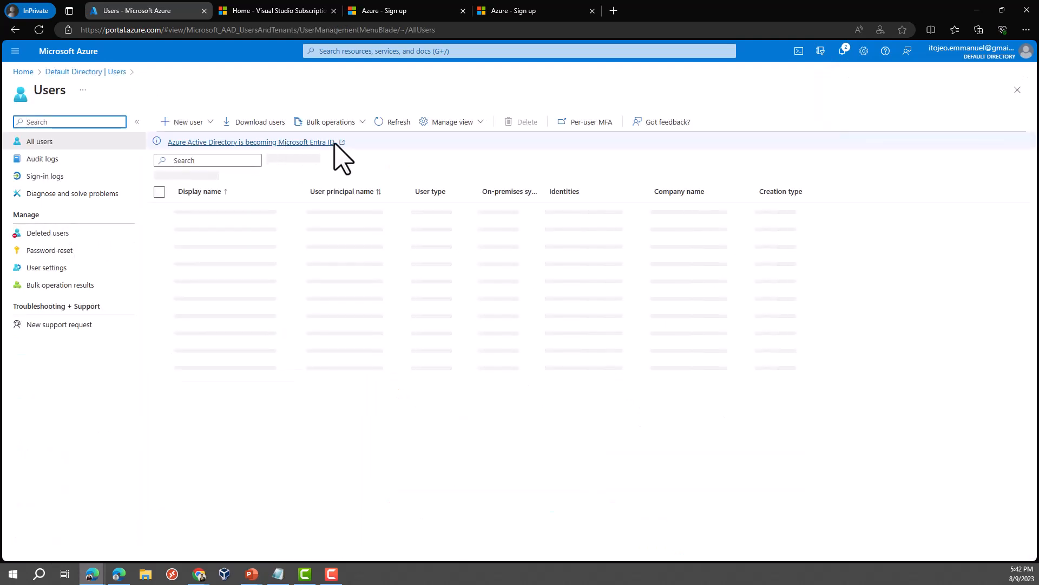
pyautogui.click(386, 121)
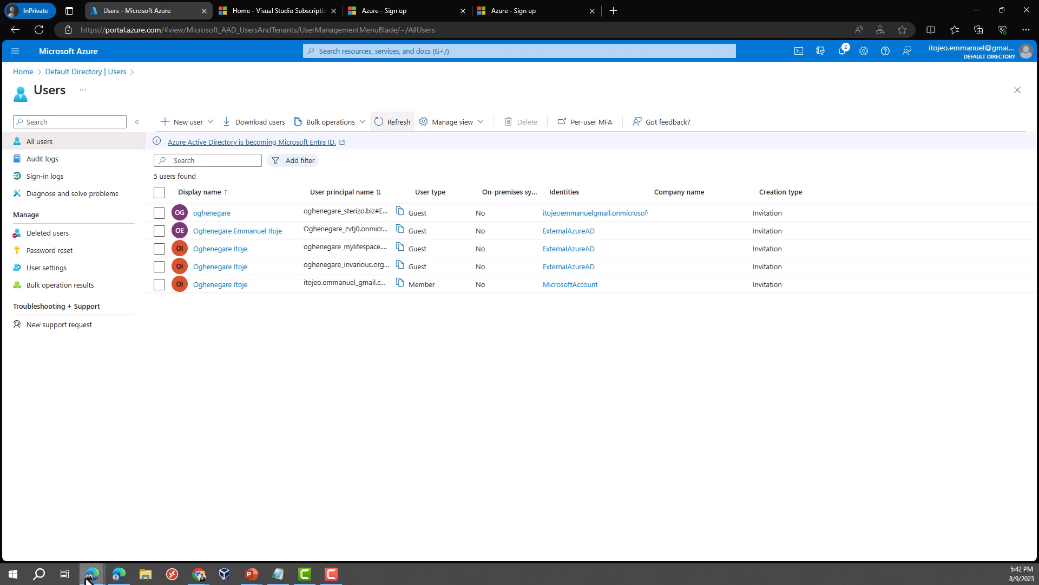
pyautogui.moveTo(89, 576)
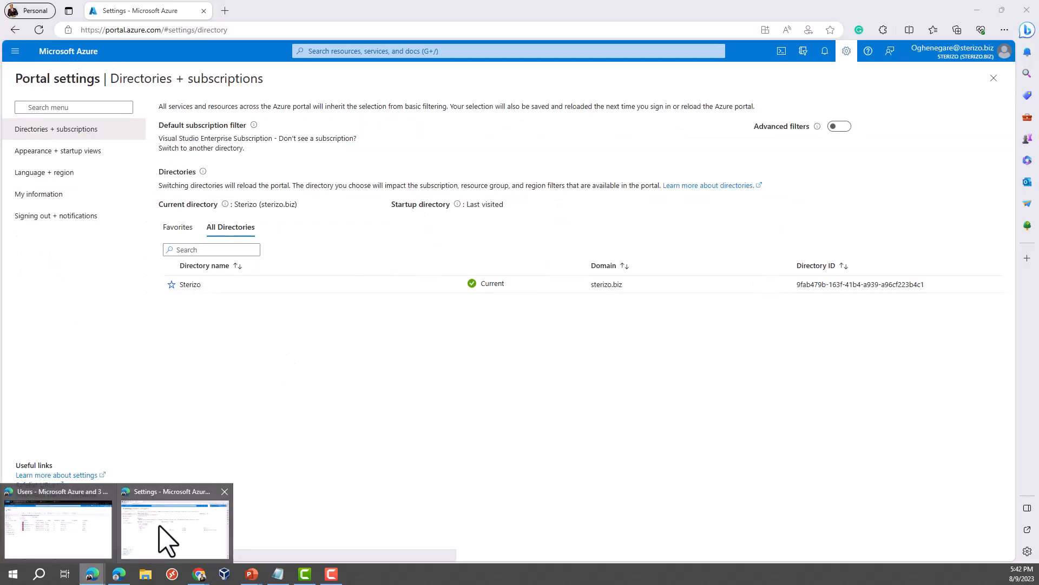
# Step: Bring the other portal window forward, reload it, and filter the directory list to favourites
pyautogui.click(159, 527)
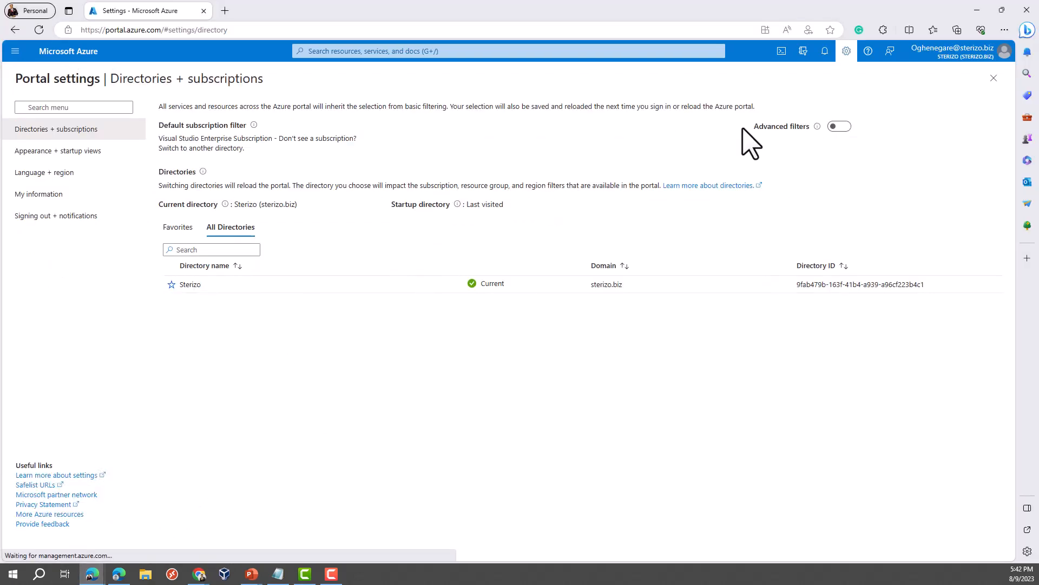
pyautogui.click(1001, 54)
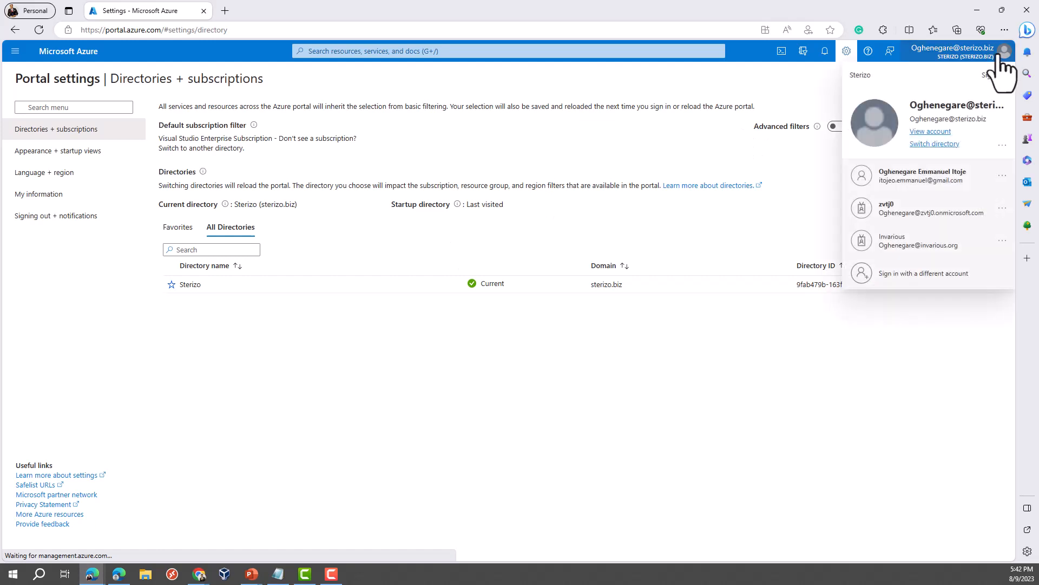
pyautogui.click(38, 30)
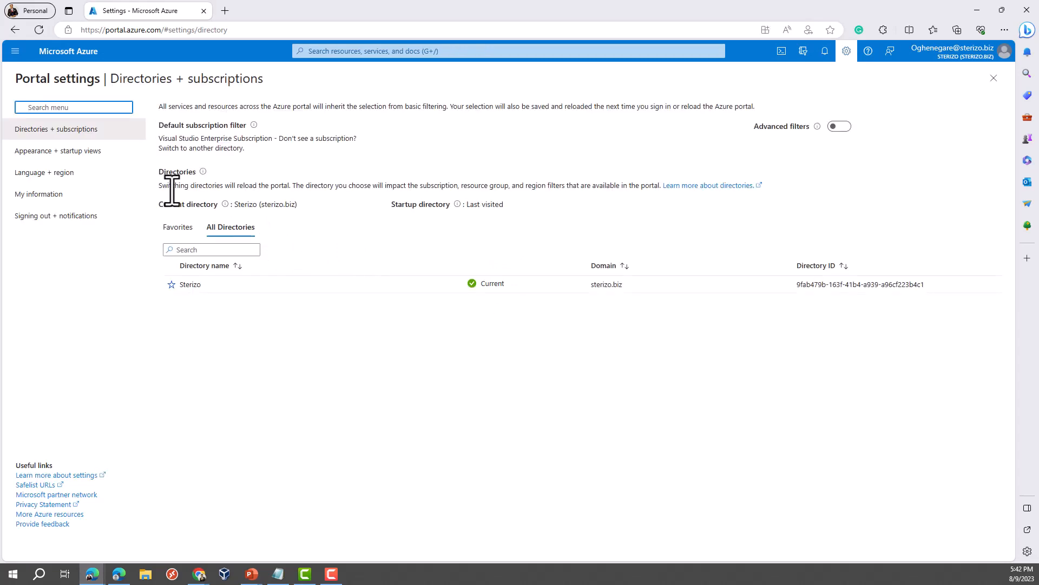
pyautogui.click(15, 54)
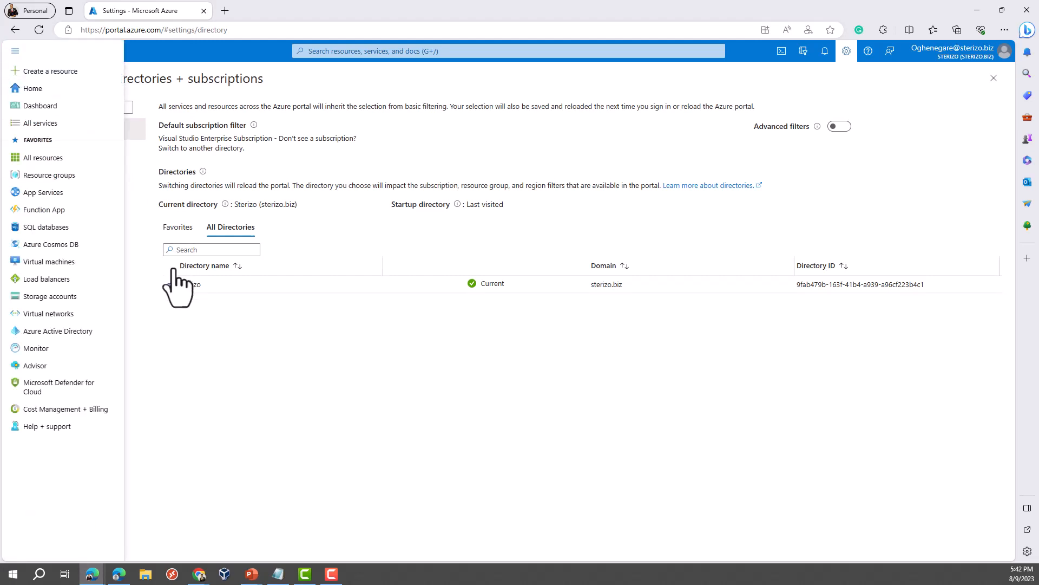
pyautogui.click(232, 360)
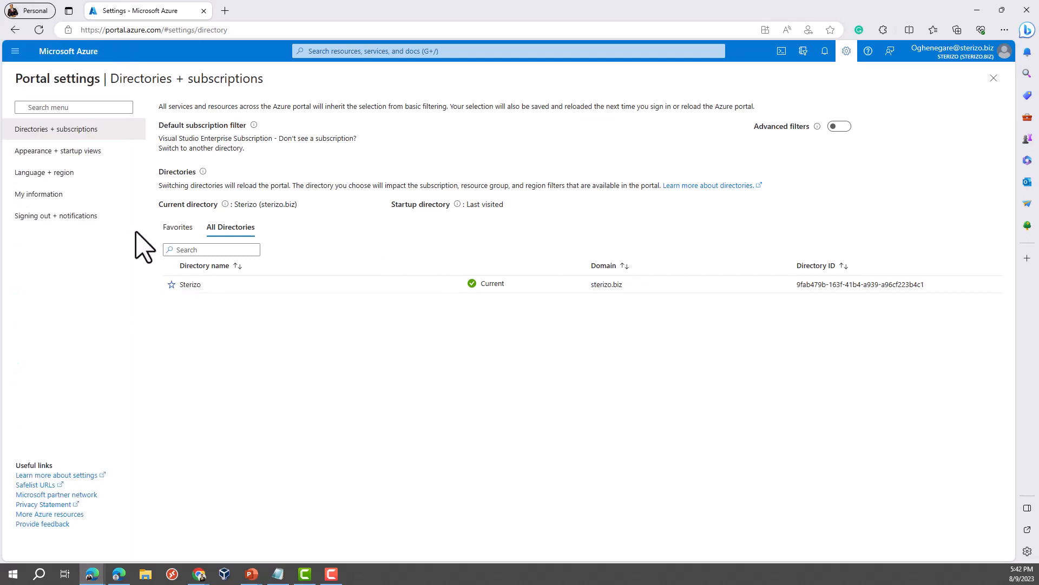
pyautogui.click(192, 229)
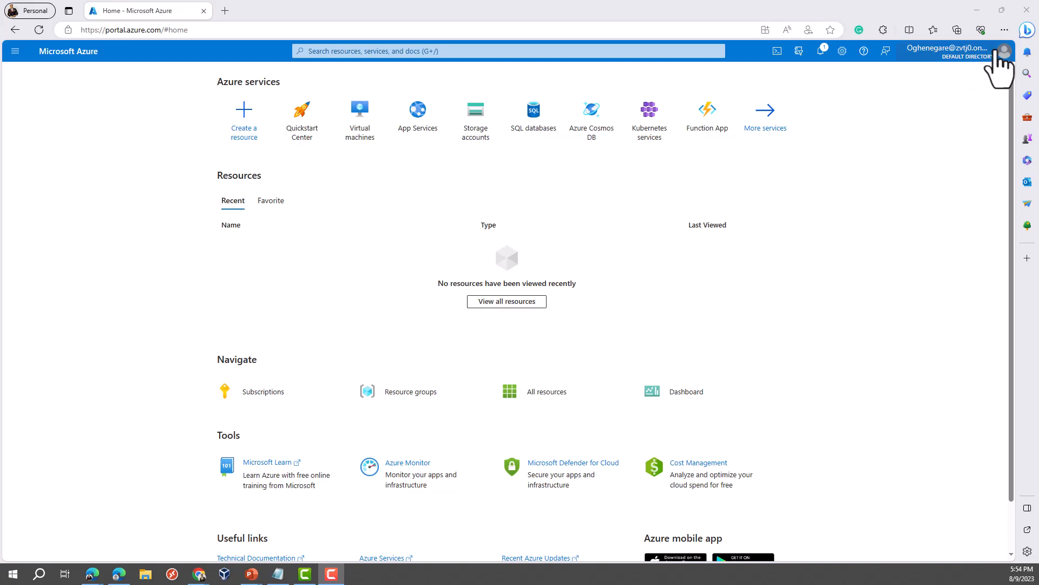
# Step: Switch the portal into the zvtj0 directory via Directories + subscriptions
pyautogui.moveTo(1001, 64)
pyautogui.click(1004, 54)
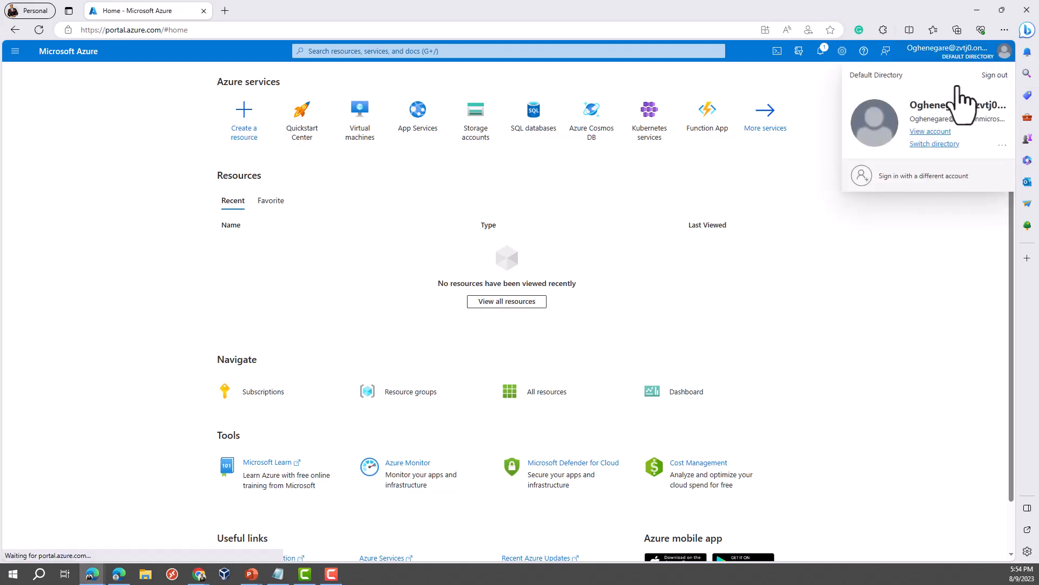
pyautogui.click(933, 144)
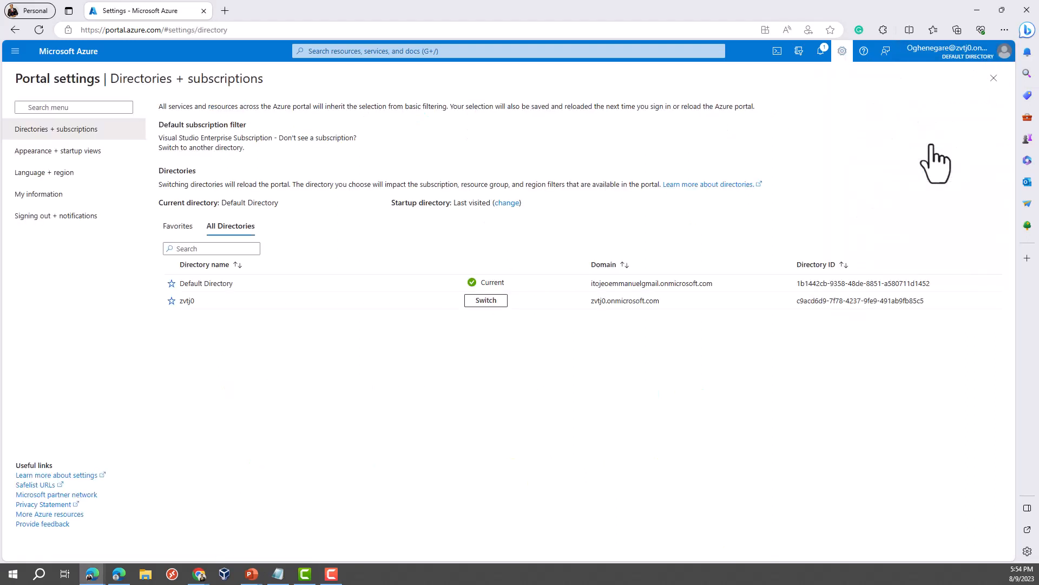
pyautogui.click(484, 306)
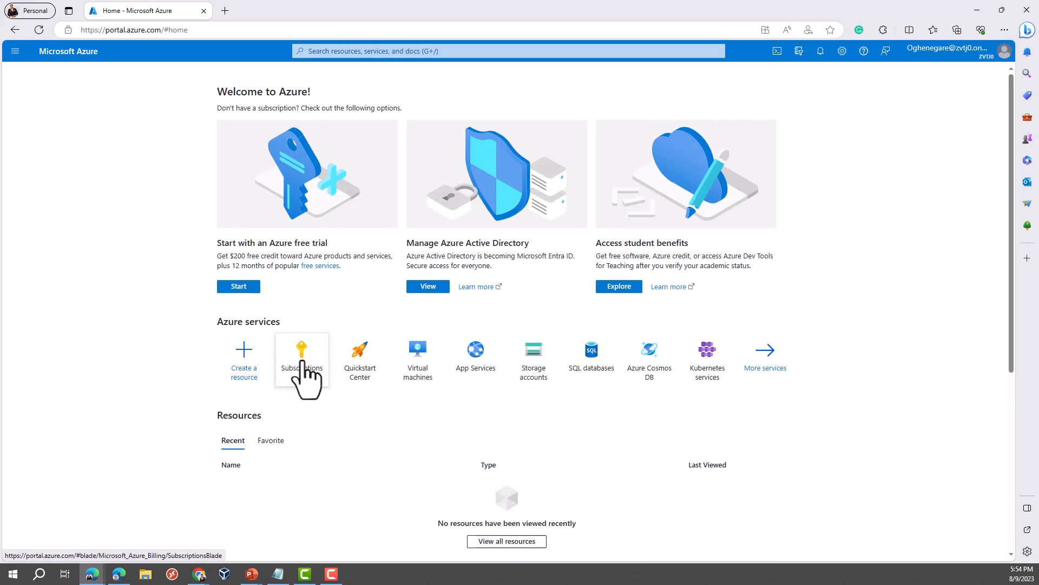
# Step: Check that zvtj0 lists no subscriptions, then reopen the Directories + subscriptions settings
pyautogui.click(302, 362)
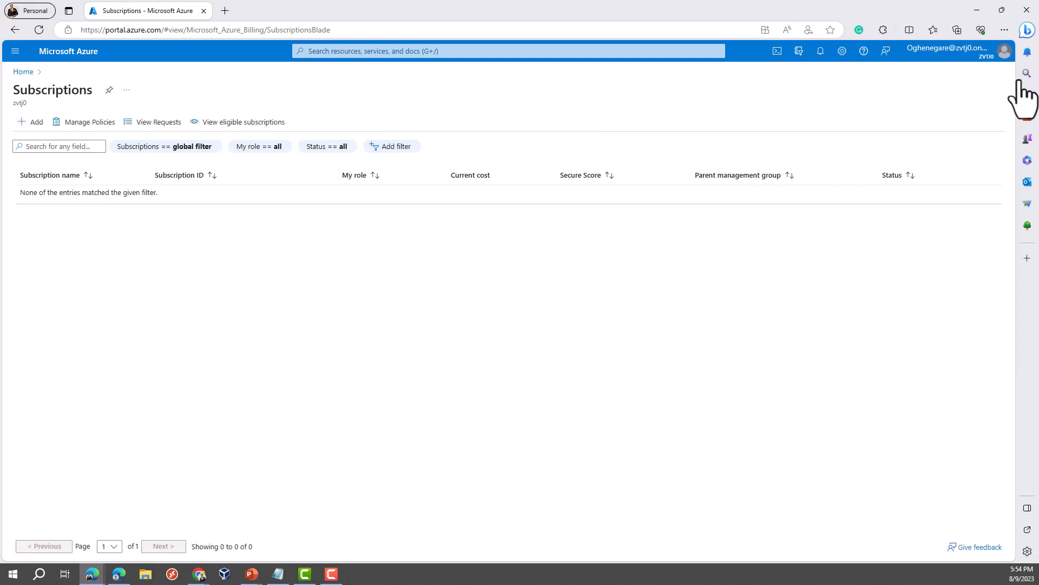
pyautogui.click(1004, 53)
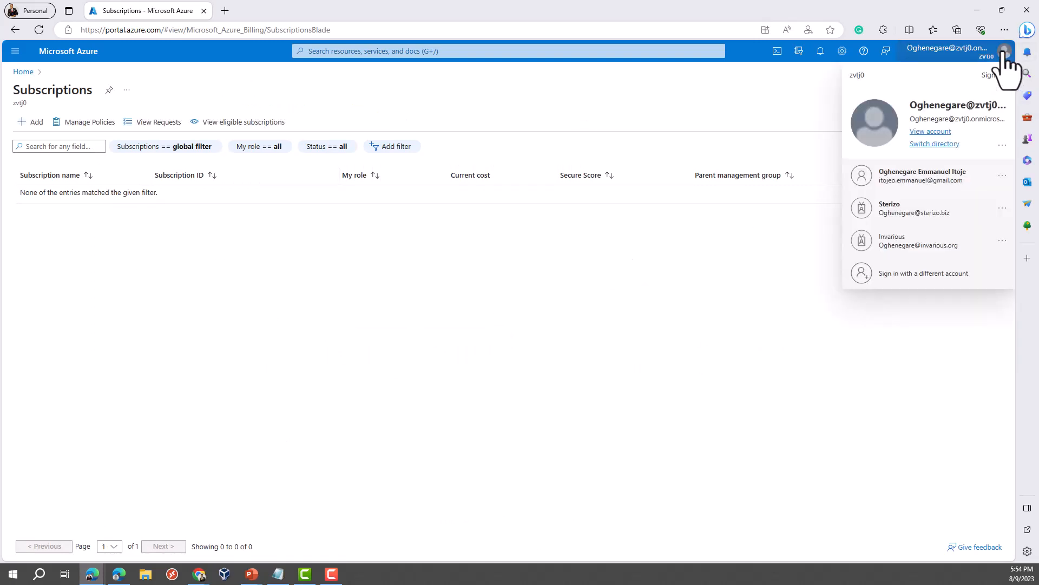
pyautogui.click(946, 146)
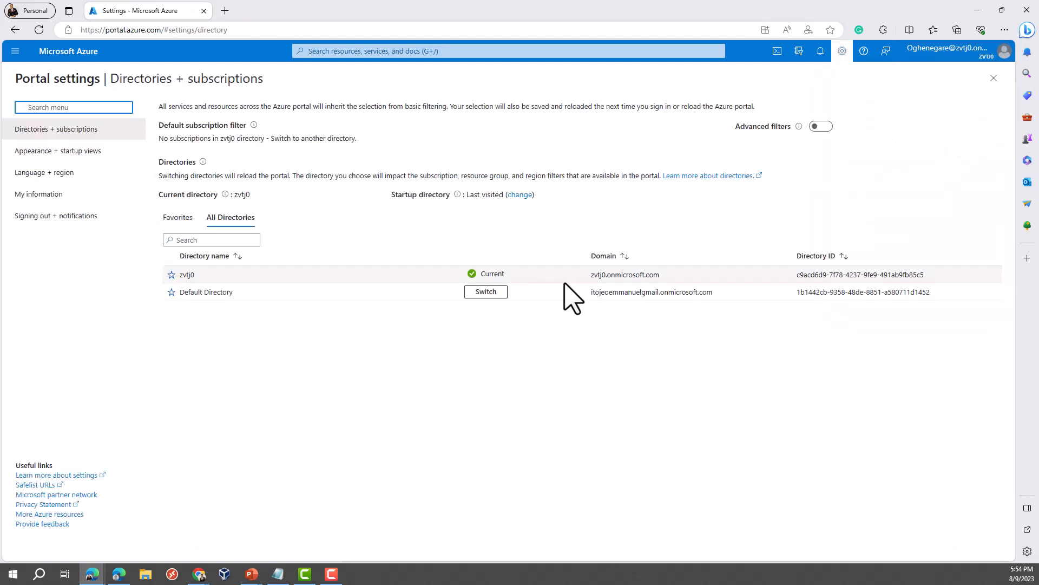
# Step: Switch back to Default Directory and list its subscriptions, showing Visual Studio Enterprise Subscription
pyautogui.click(486, 292)
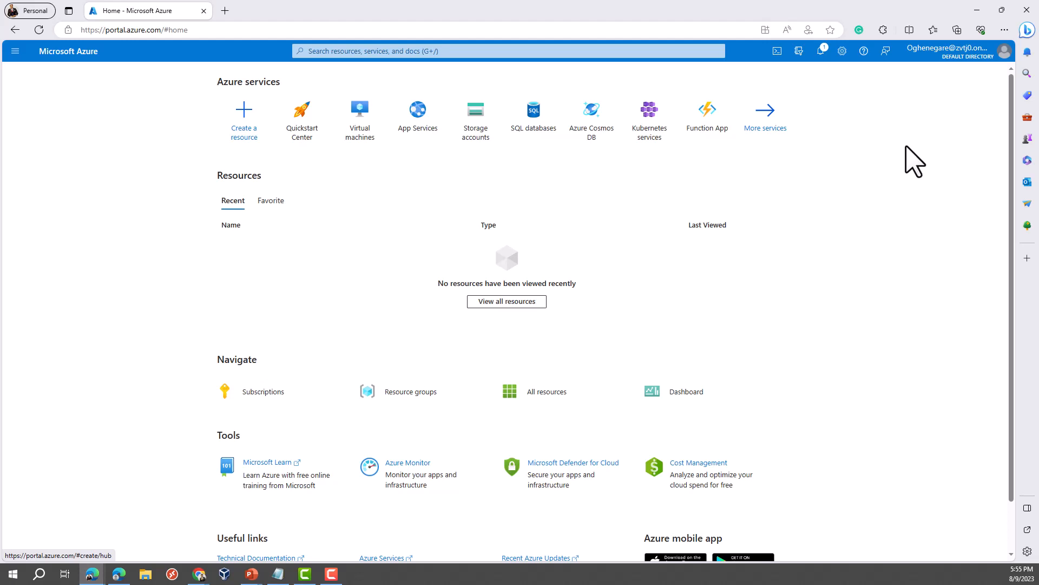
pyautogui.click(257, 397)
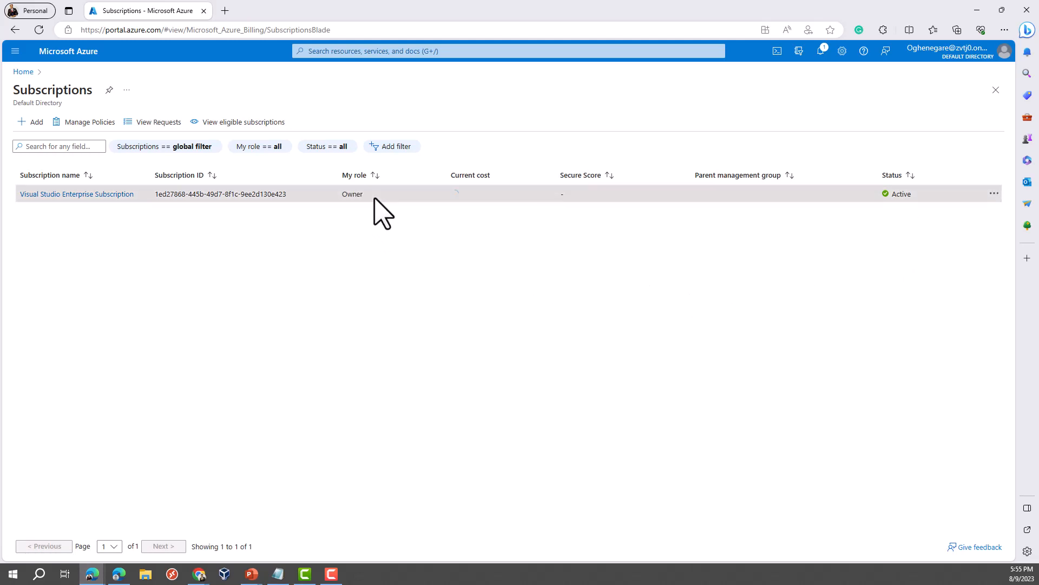
# Step: Open Visual Studio Enterprise Subscription, view its Access control (IAM), then return to Overview
pyautogui.doubleClick(347, 195)
pyautogui.click(346, 199)
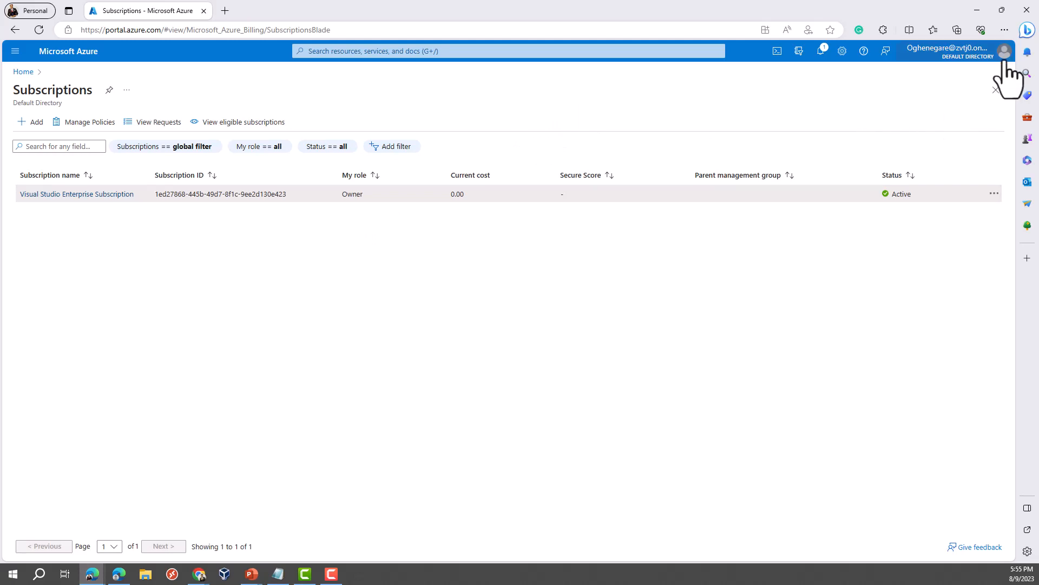
pyautogui.click(76, 194)
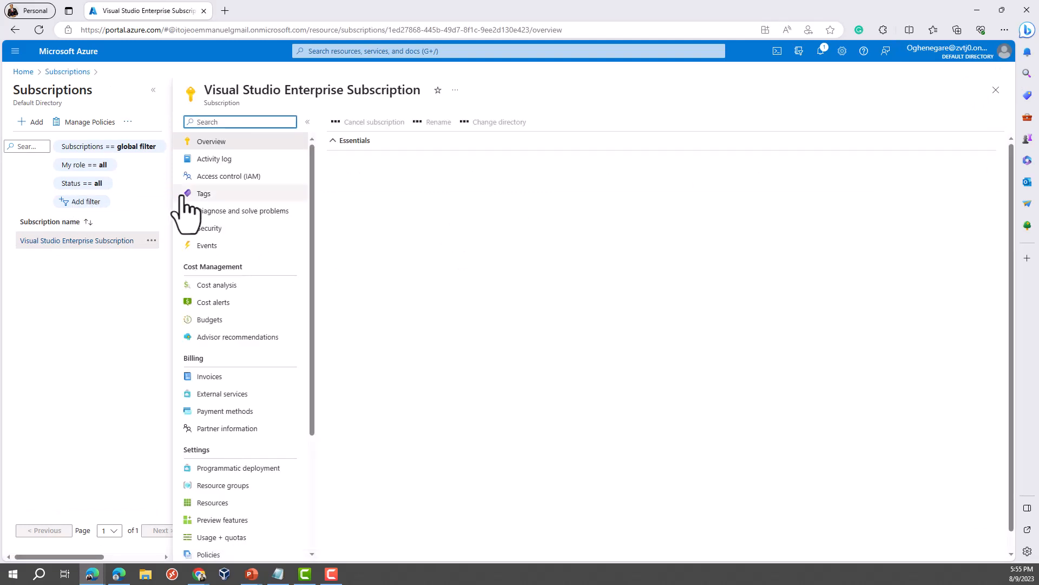
pyautogui.click(232, 178)
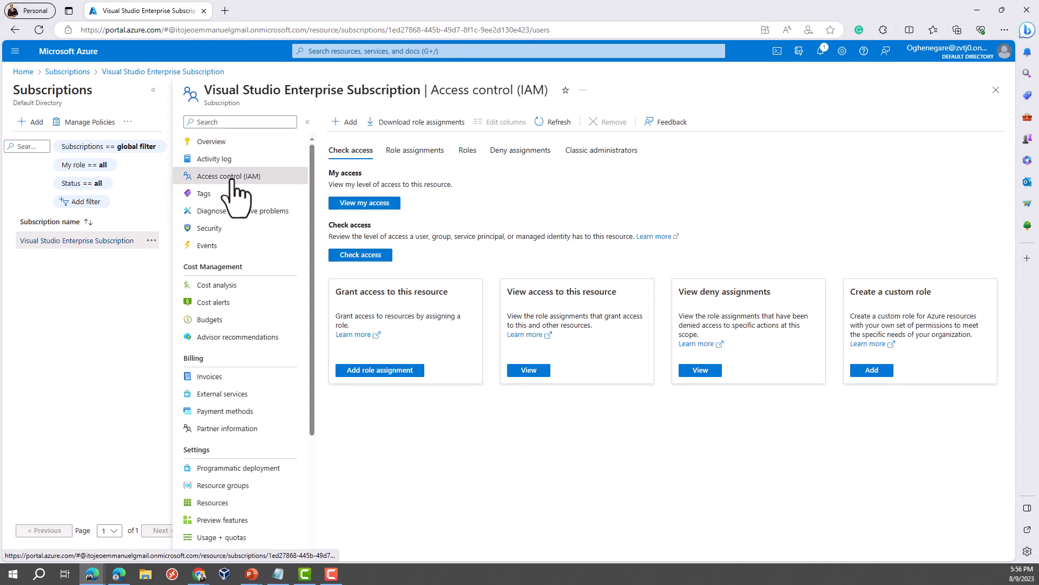
pyautogui.click(213, 142)
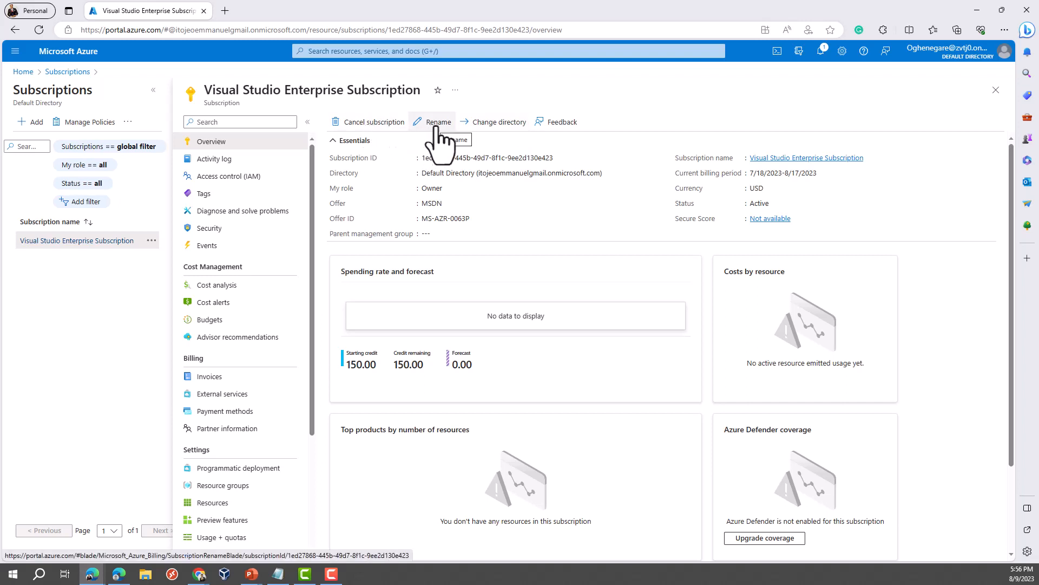
# Step: Change the subscription's directory to zvtj0, acknowledging the warning and confirming the change
pyautogui.click(504, 122)
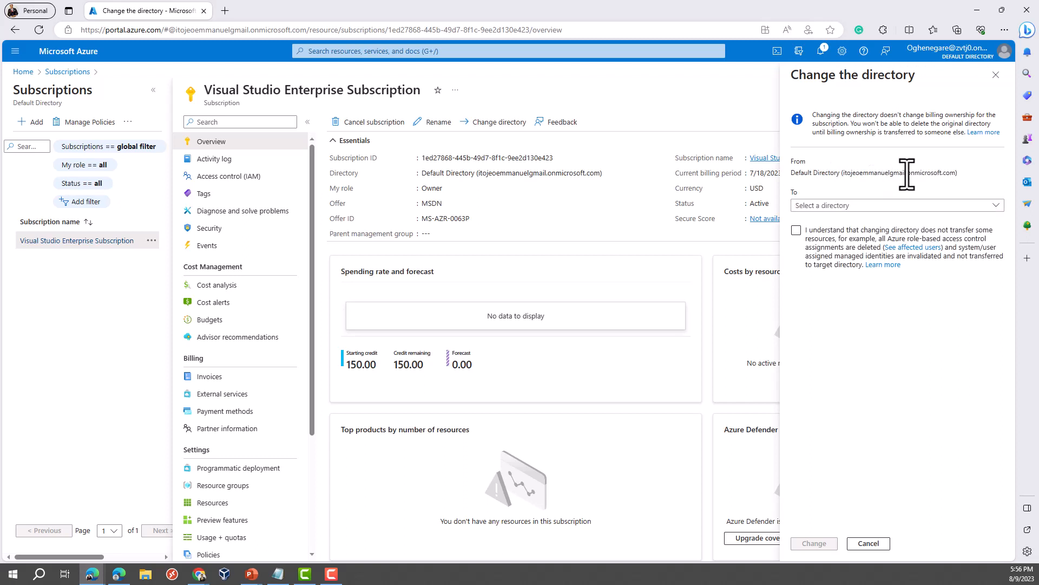
pyautogui.moveTo(905, 173); pyautogui.dragTo(863, 173)
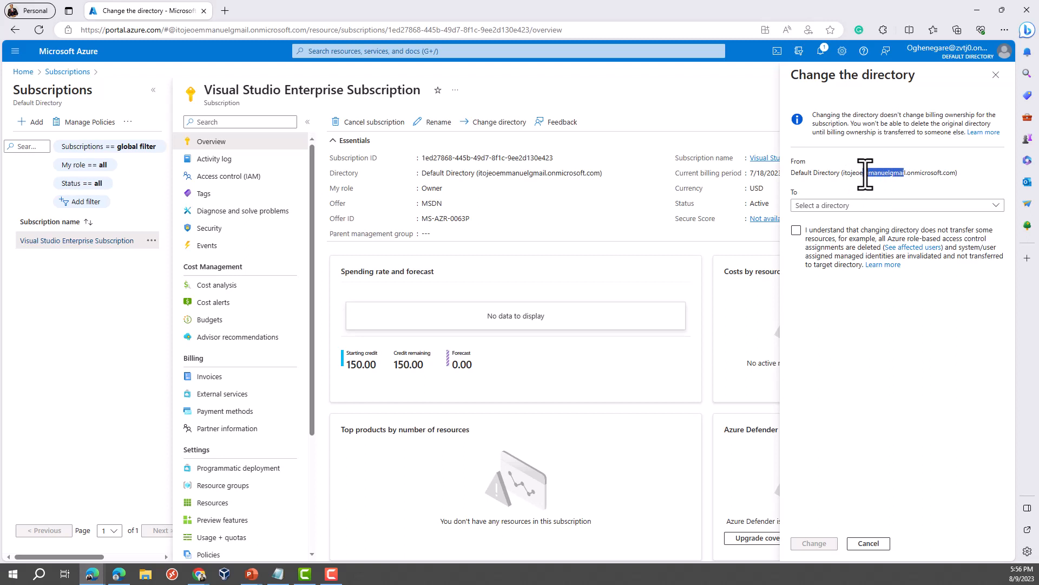
pyautogui.click(832, 207)
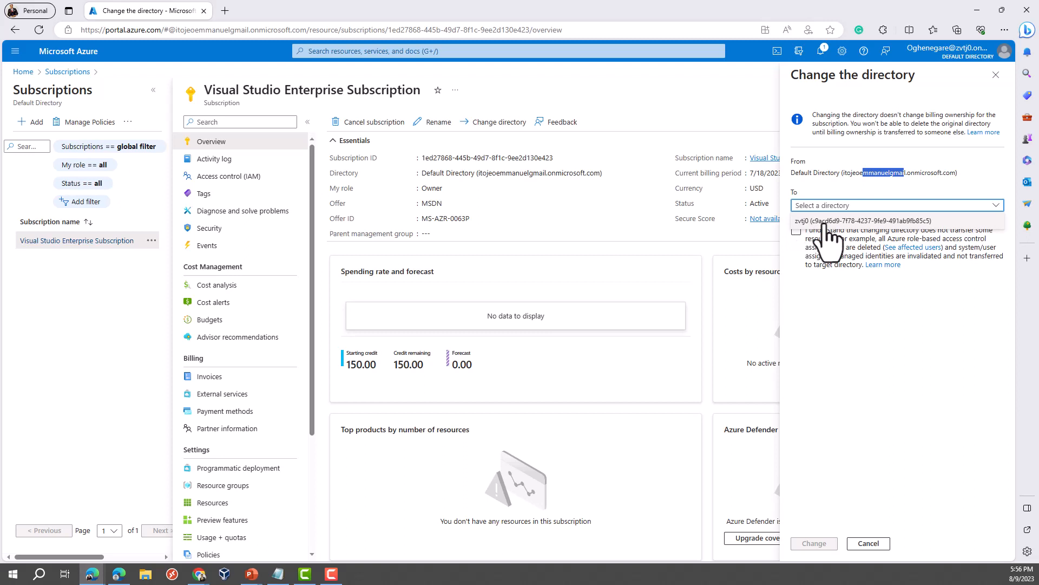
pyautogui.click(824, 221)
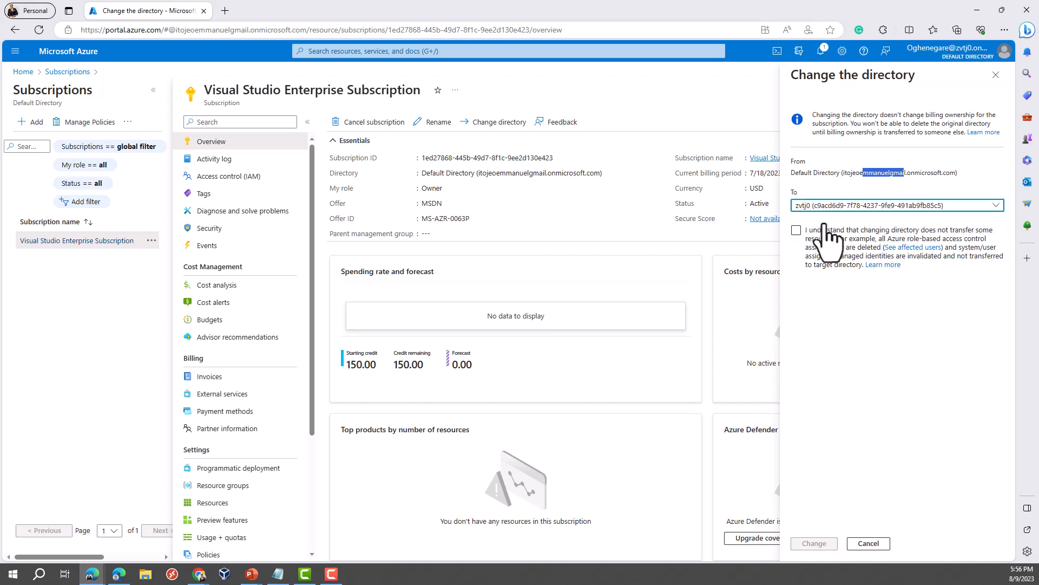
pyautogui.click(795, 231)
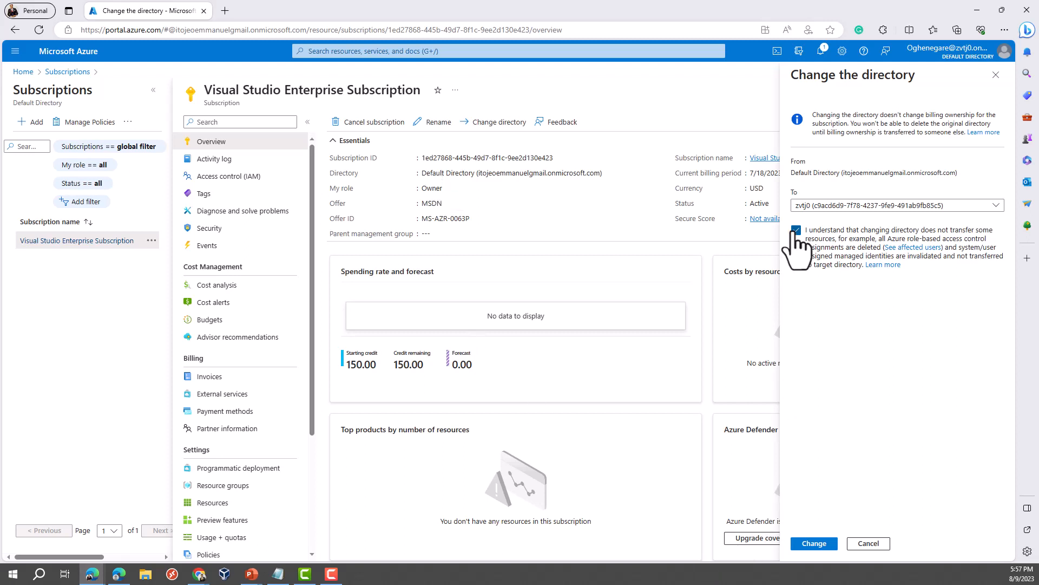
pyautogui.click(822, 545)
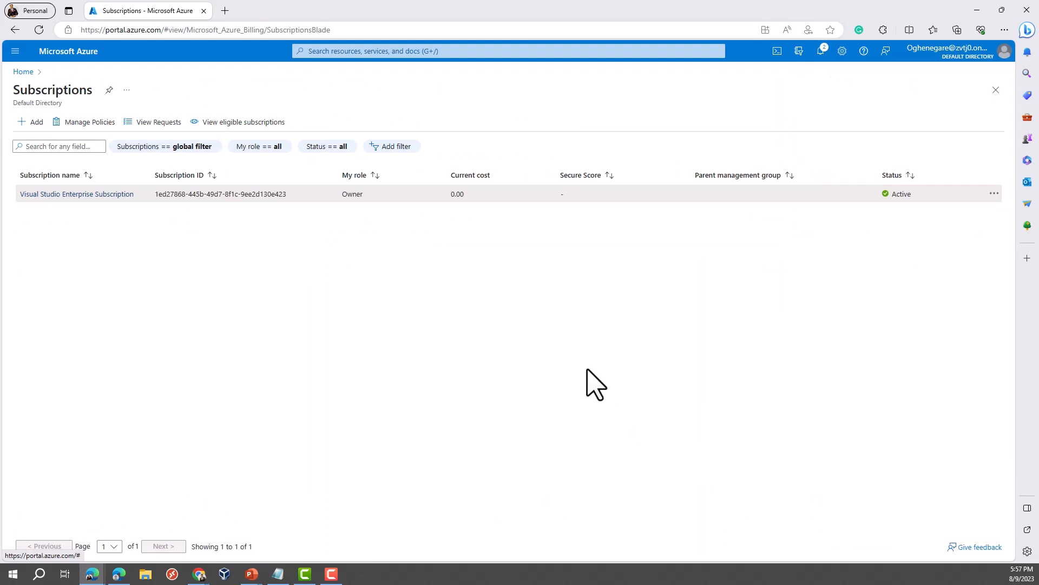
# Step: Reload the portal and confirm Default Directory's Subscriptions list now shows no matching subscriptions
pyautogui.click(39, 29)
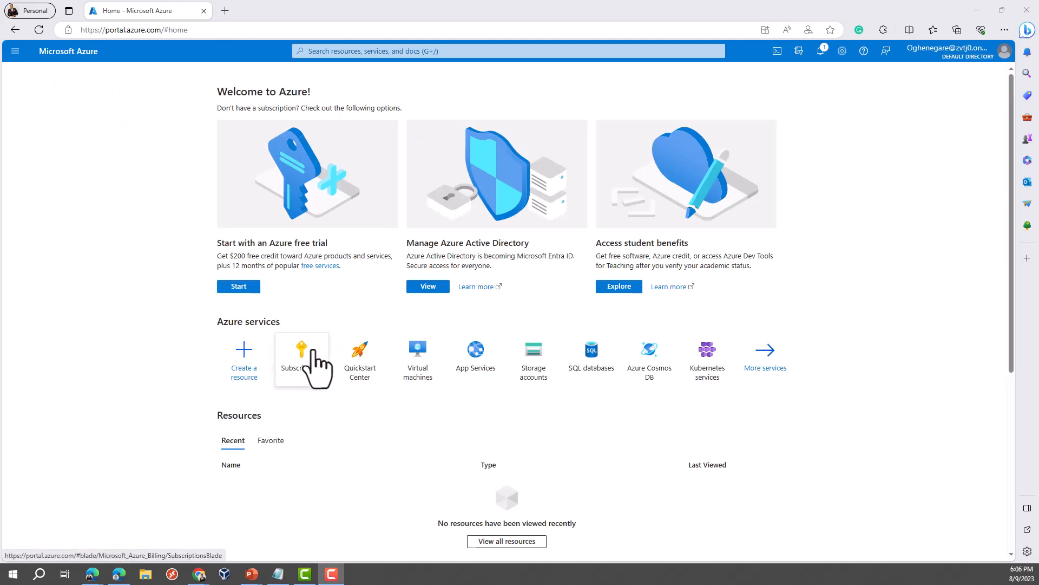
pyautogui.click(314, 352)
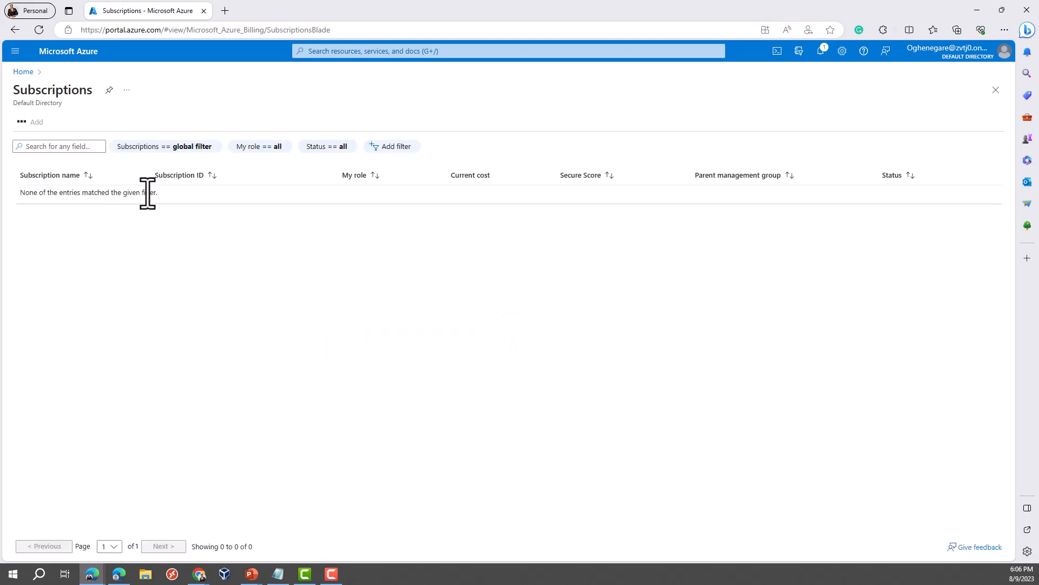
pyautogui.moveTo(159, 193); pyautogui.dragTo(20, 192)
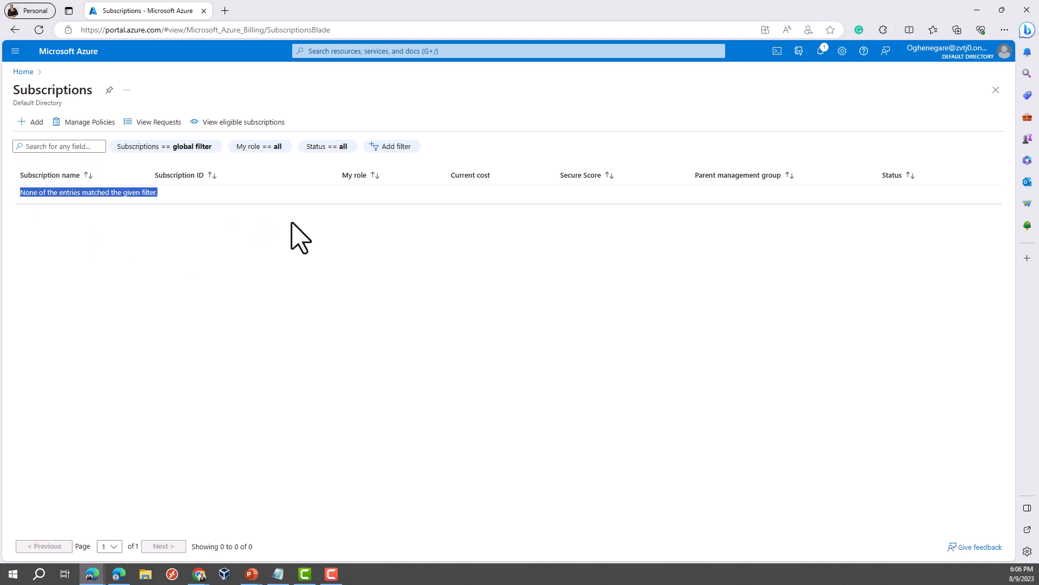
pyautogui.click(1004, 54)
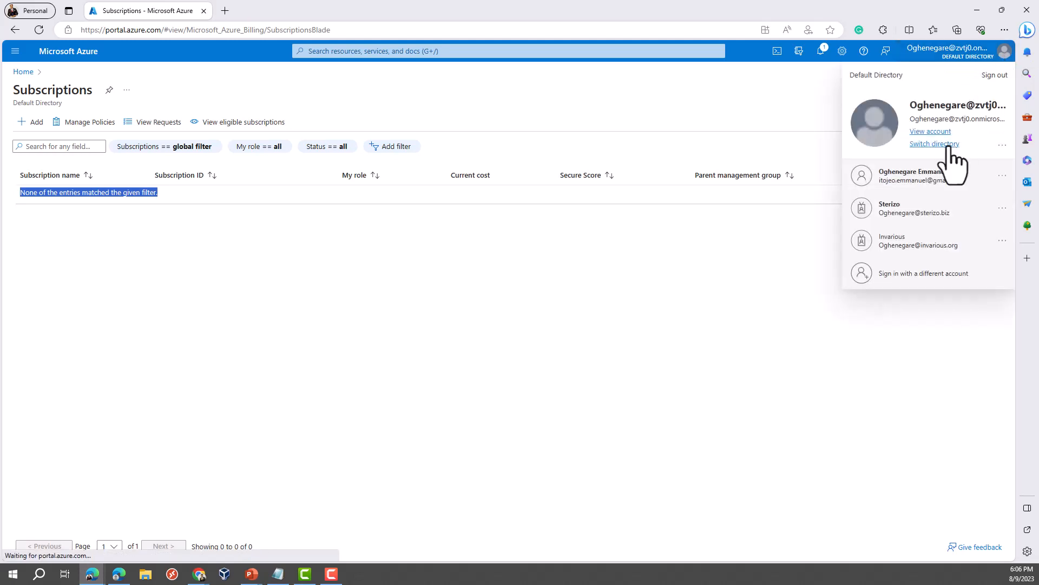
# Step: Switch the portal to the zvtj0 directory in Directories + subscriptions
pyautogui.click(946, 144)
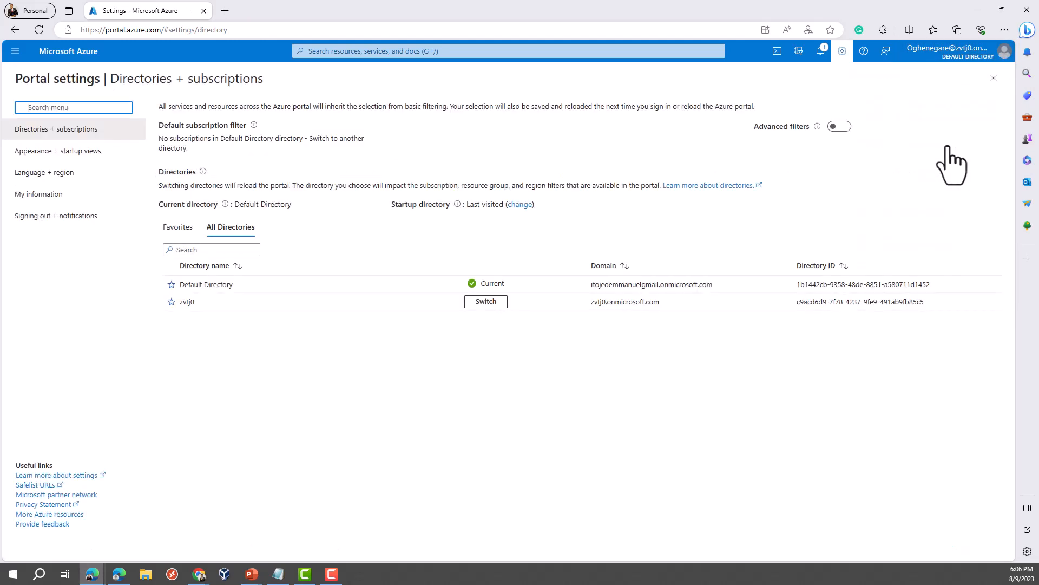
pyautogui.click(487, 305)
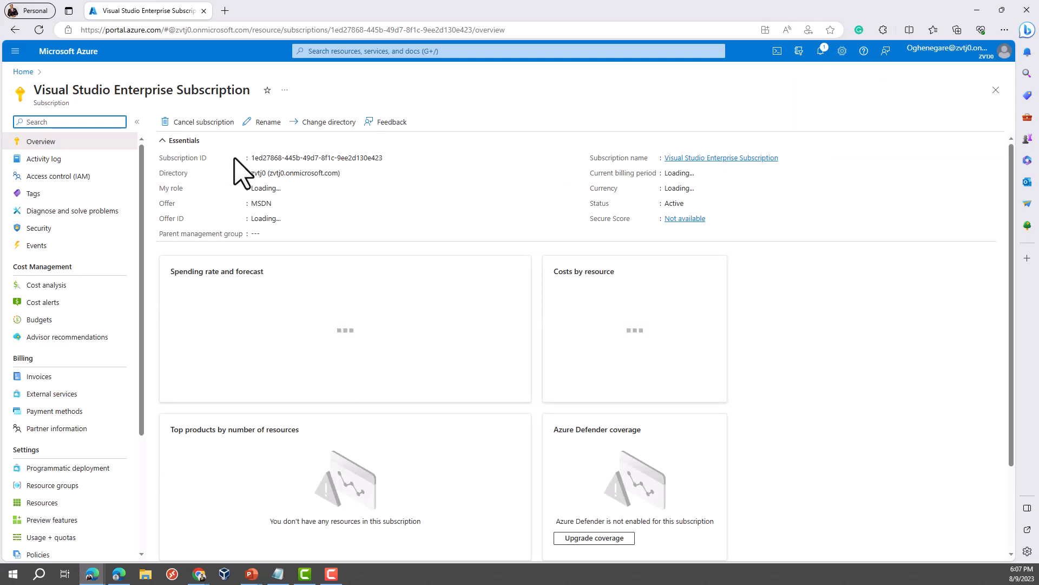
# Step: Check Subscriptions and verify in Directories + subscriptions that zvtj0 is the current directory
pyautogui.click(21, 71)
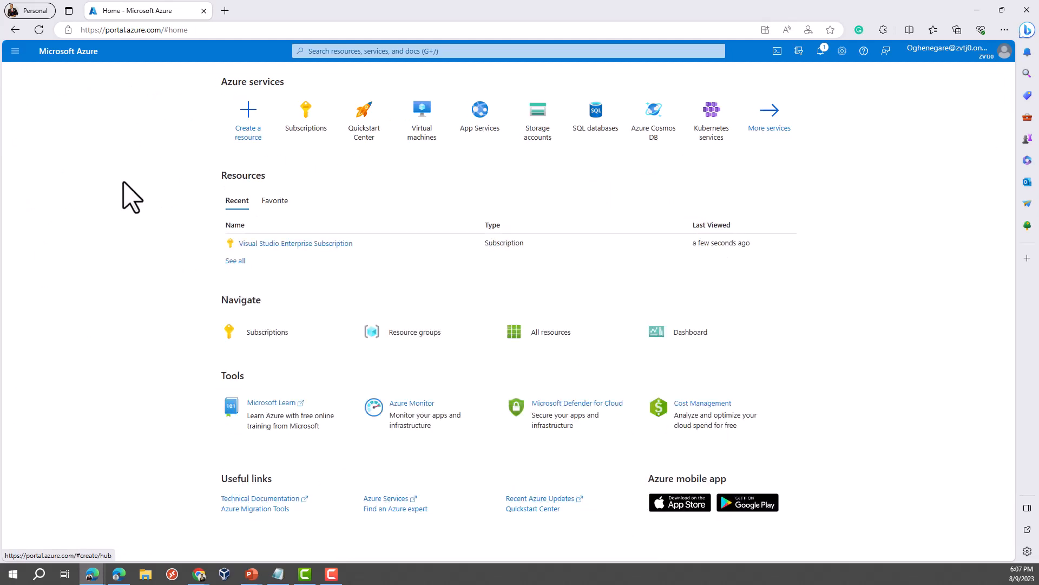
pyautogui.click(307, 130)
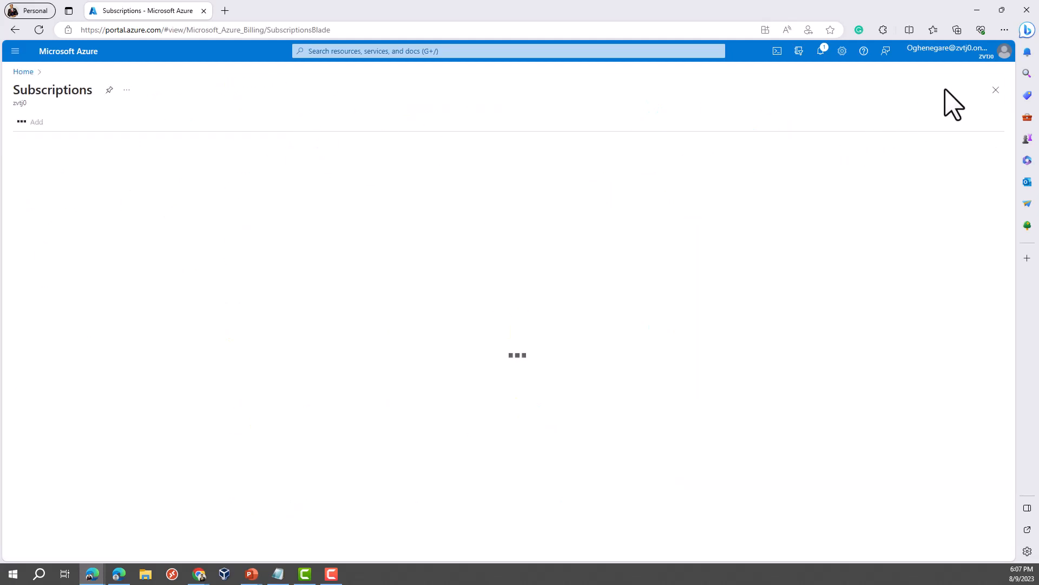
pyautogui.click(1004, 54)
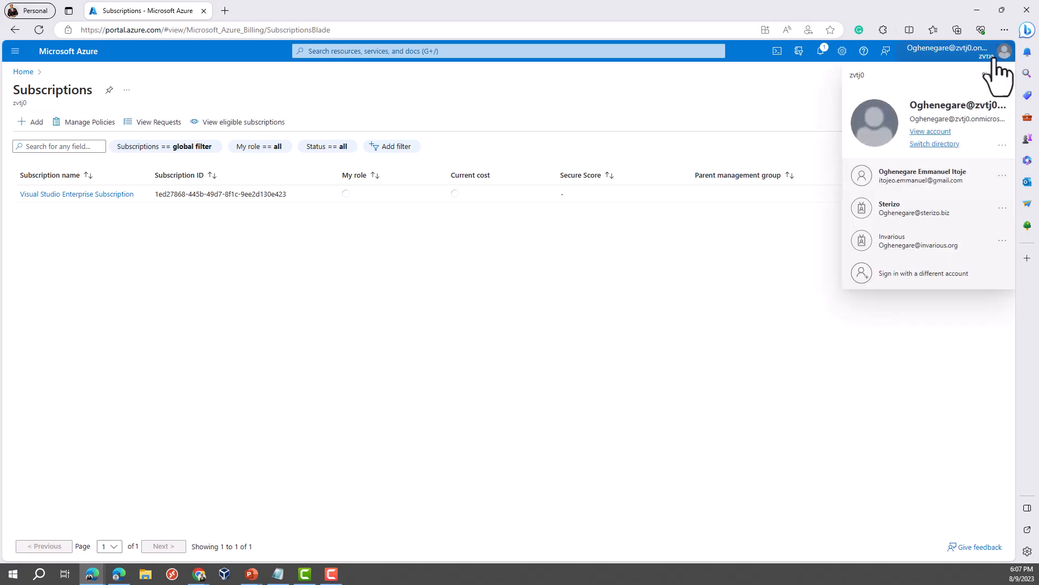
pyautogui.click(933, 144)
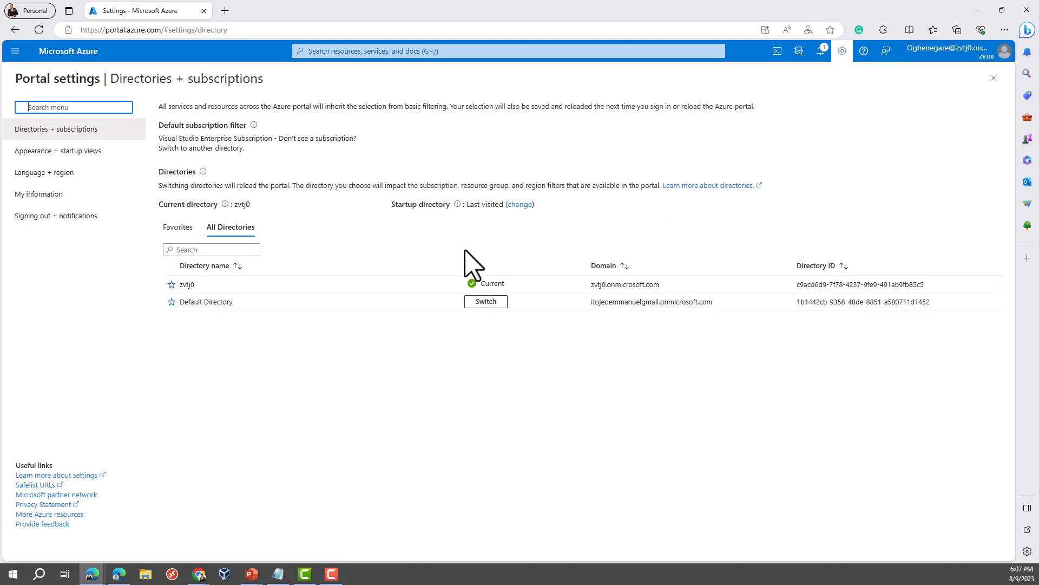
pyautogui.doubleClick(197, 283)
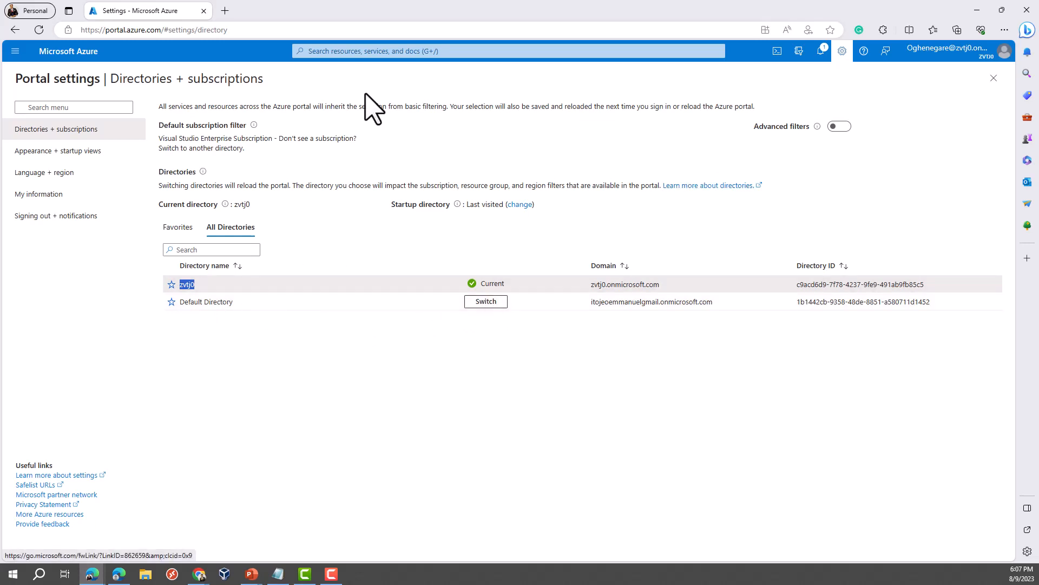
# Step: Return Home and list zvtj0's subscriptions, showing Visual Studio Enterprise Subscription with Owner role
pyautogui.click(14, 52)
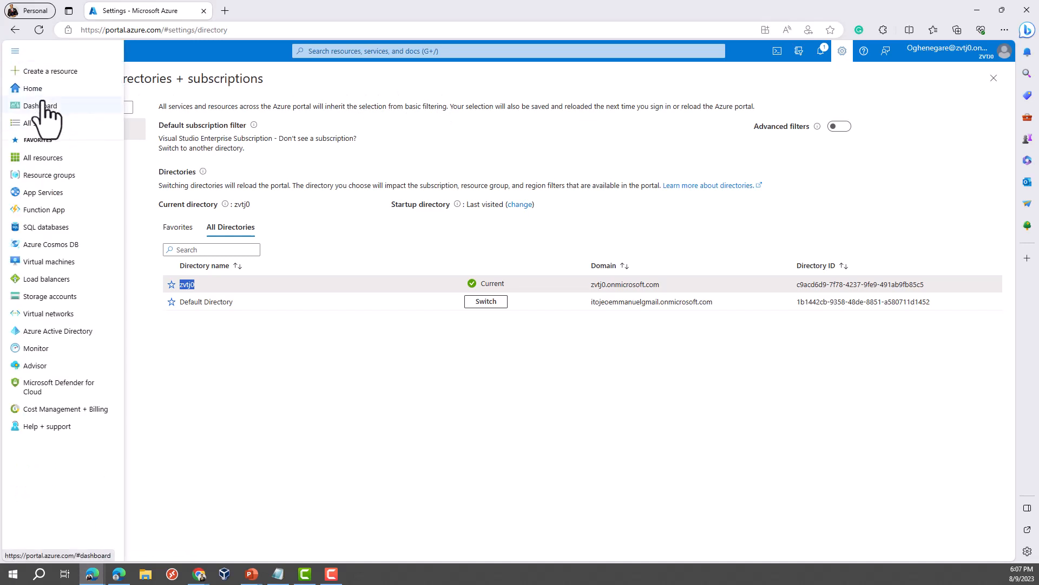
pyautogui.click(39, 89)
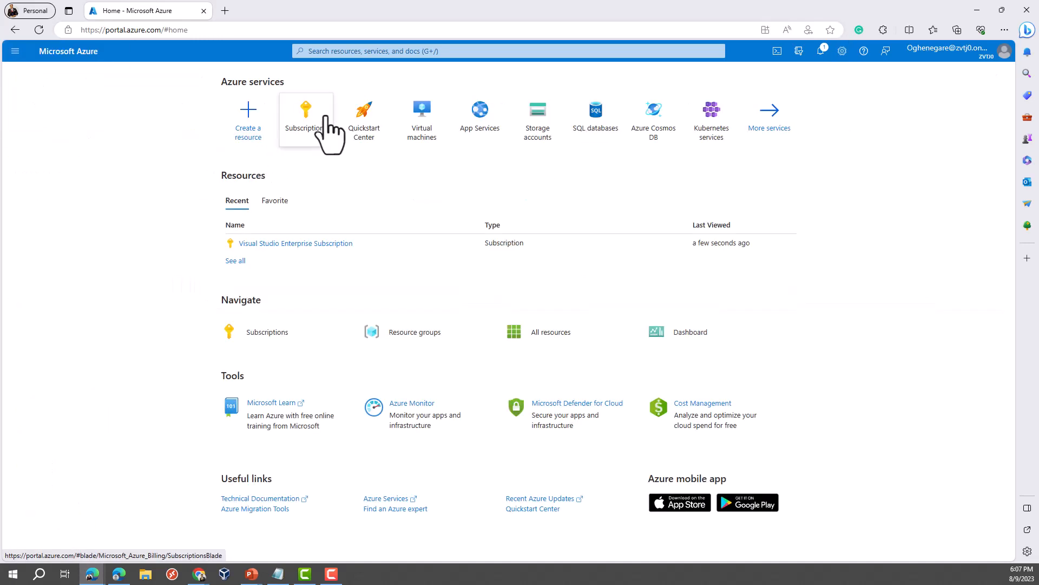
pyautogui.click(304, 121)
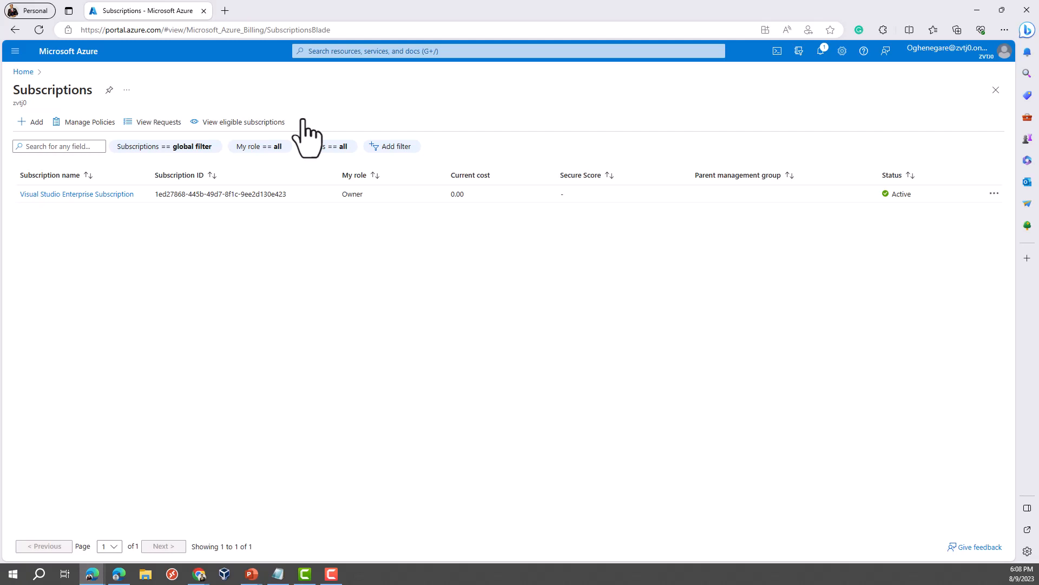
# Step: Start a new role assignment from the Visual Studio Enterprise Subscription's Access control (IAM)
pyautogui.click(96, 198)
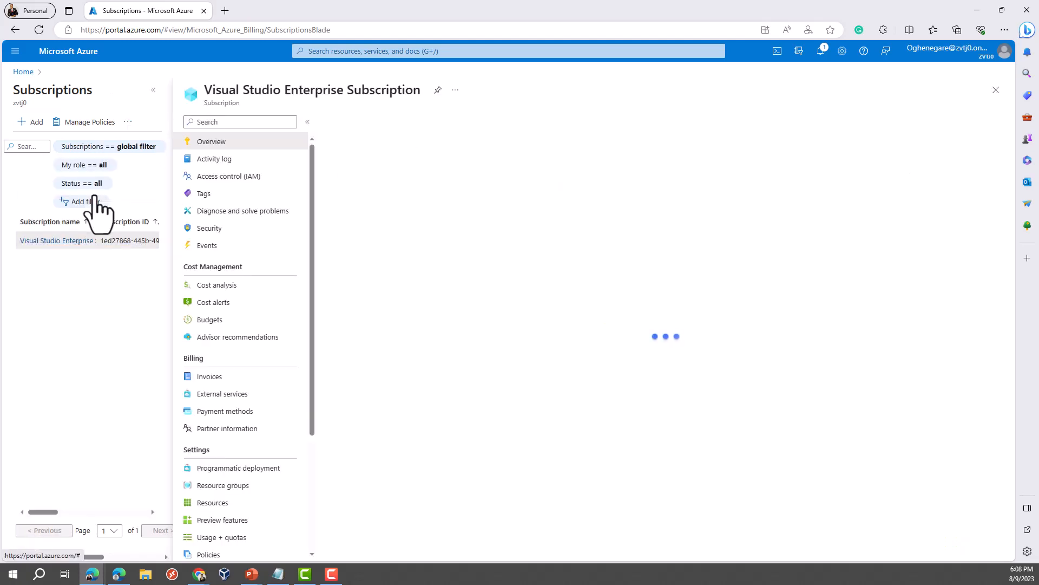
pyautogui.click(230, 180)
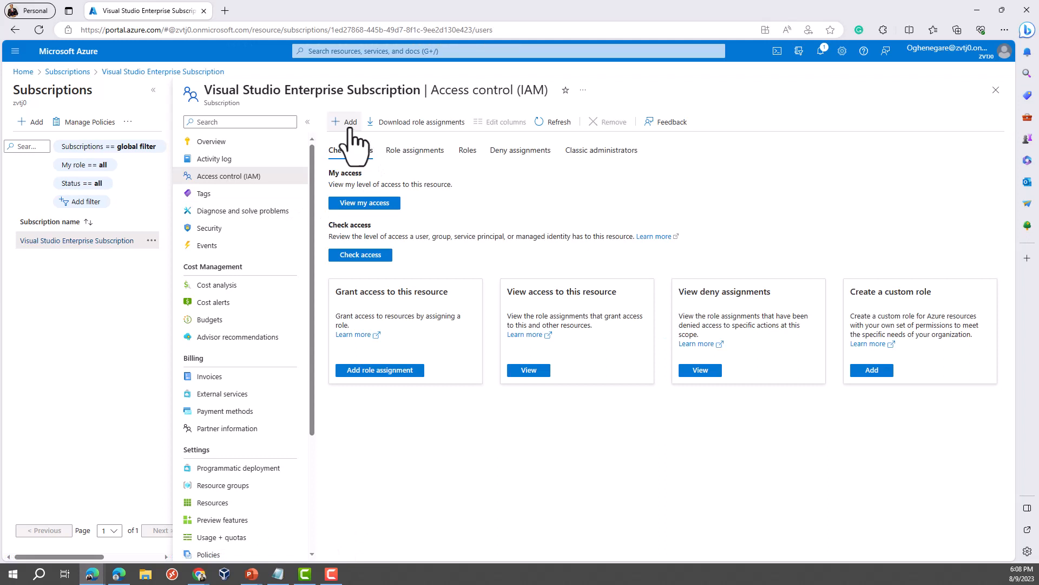
pyautogui.click(347, 122)
pyautogui.click(353, 142)
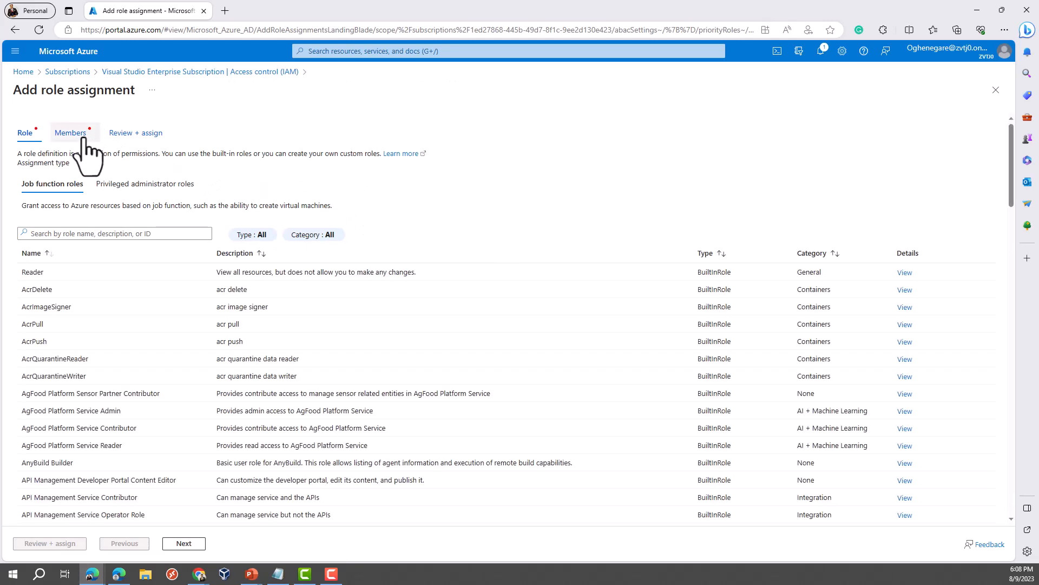
# Step: Choose the Owner role from the privileged administrator roles
pyautogui.click(122, 185)
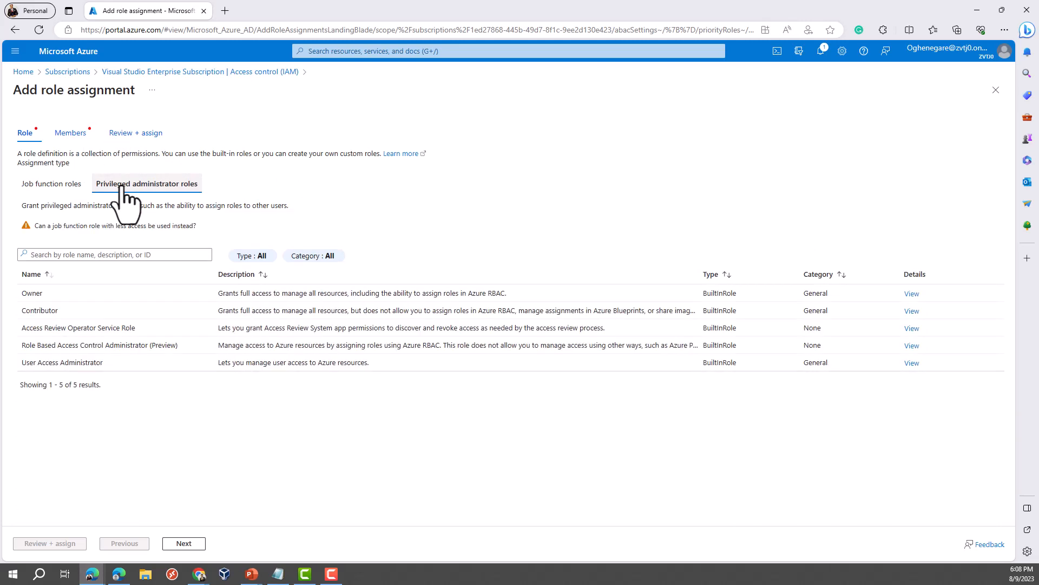
pyautogui.click(57, 295)
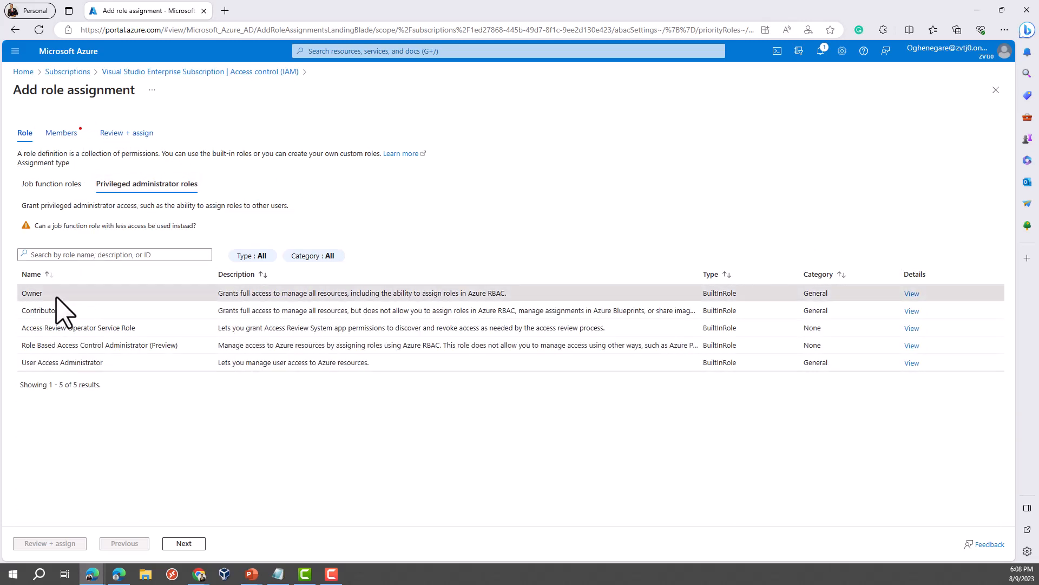
pyautogui.click(182, 543)
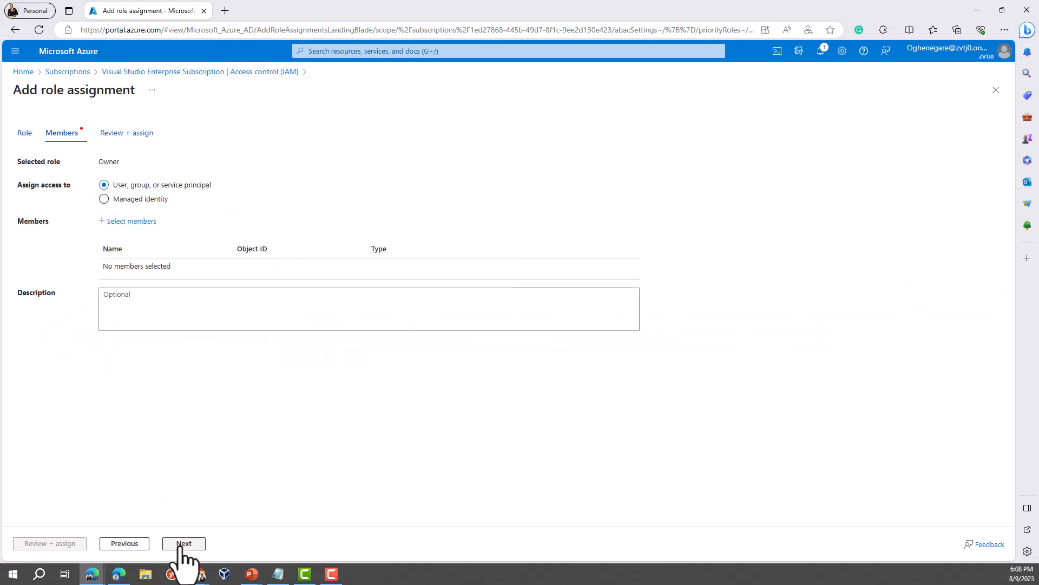
# Step: Add the user's own account as the member, then review and assign the Owner role
pyautogui.click(140, 221)
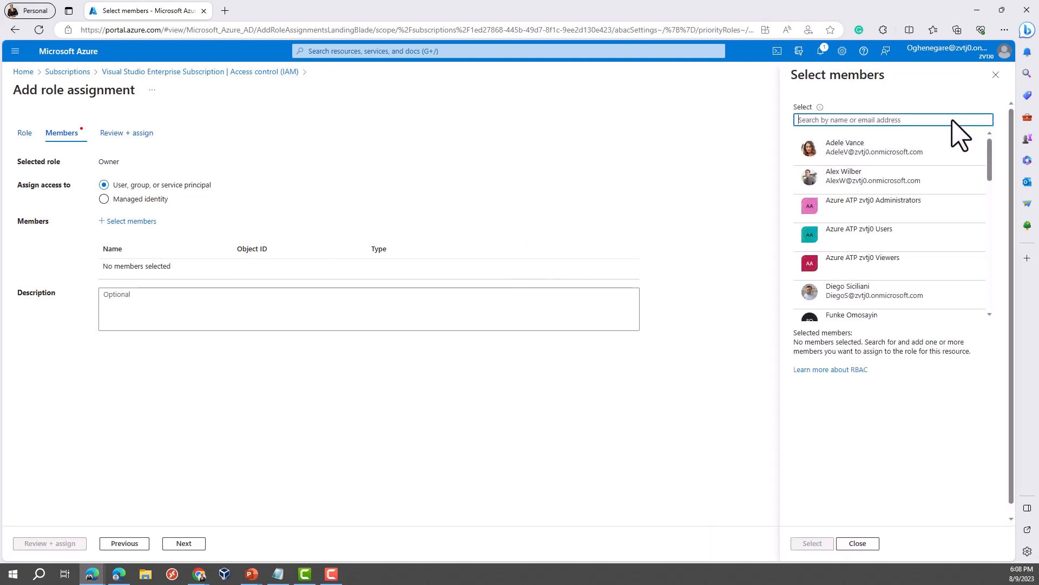
pyautogui.scroll(-1, 909, 225)
pyautogui.scroll(-1, 913, 238)
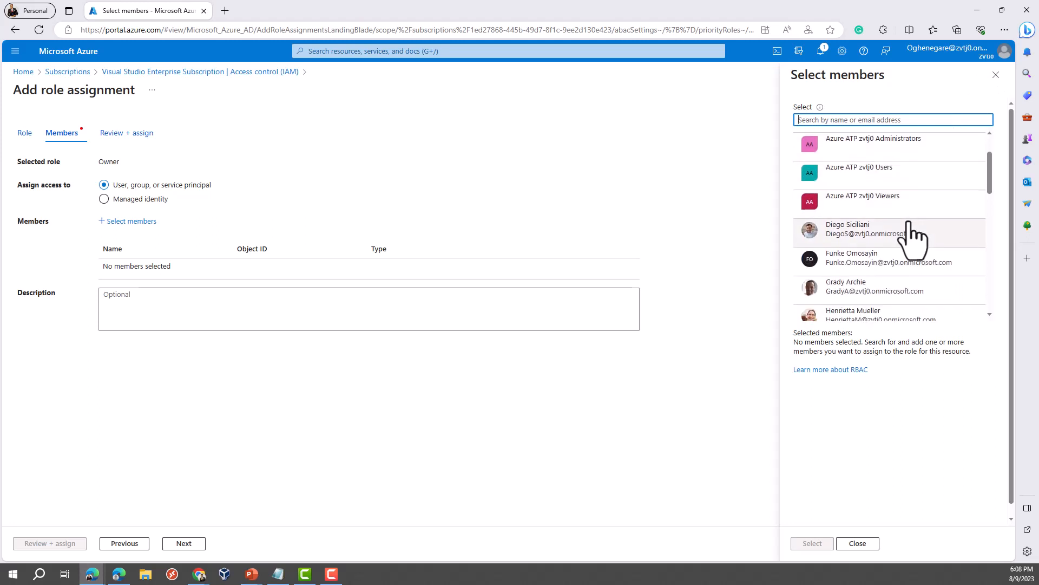
pyautogui.write('oghen')
pyautogui.click(857, 150)
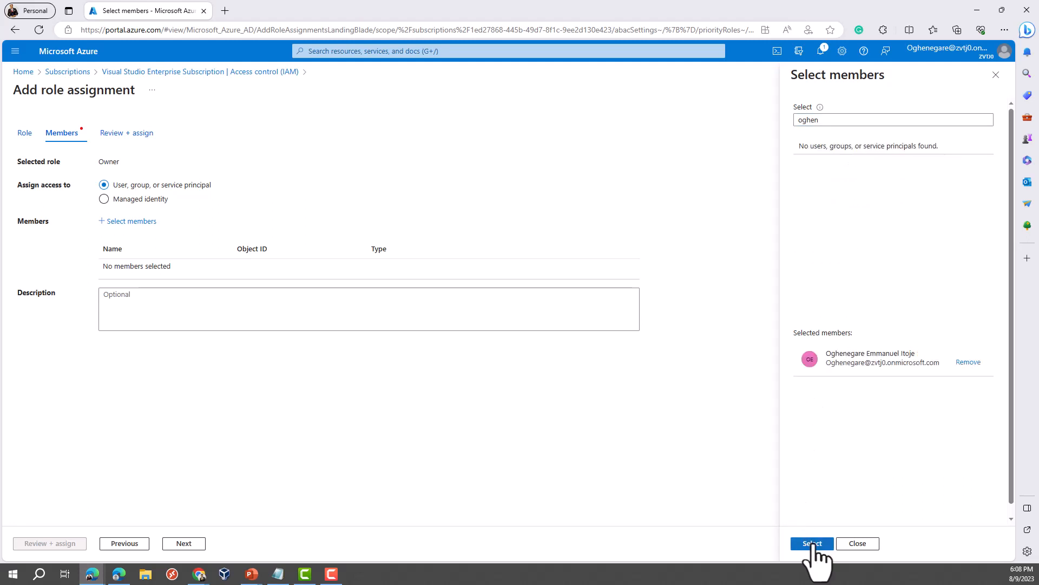
pyautogui.click(812, 543)
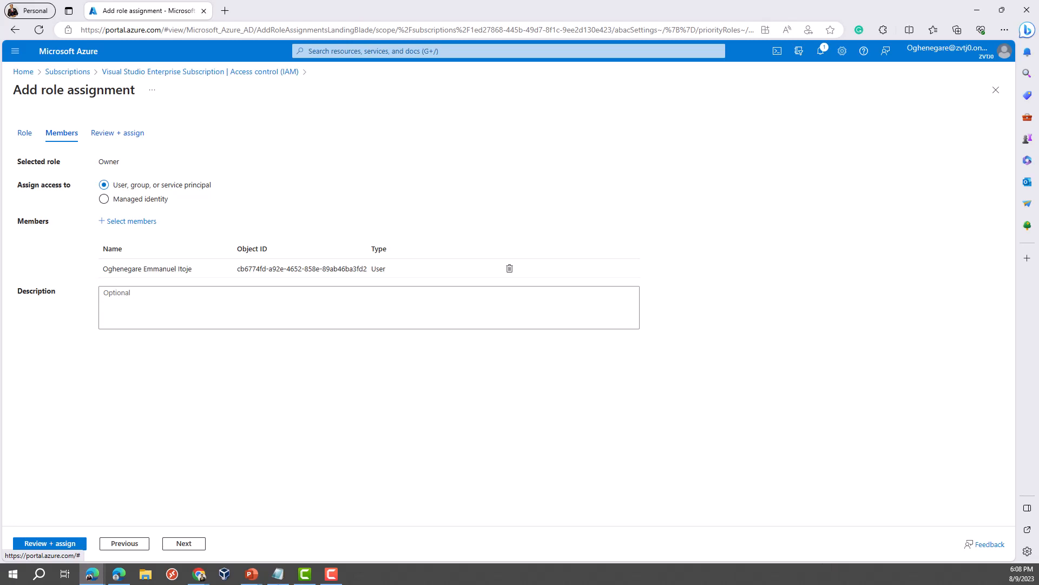
pyautogui.click(56, 543)
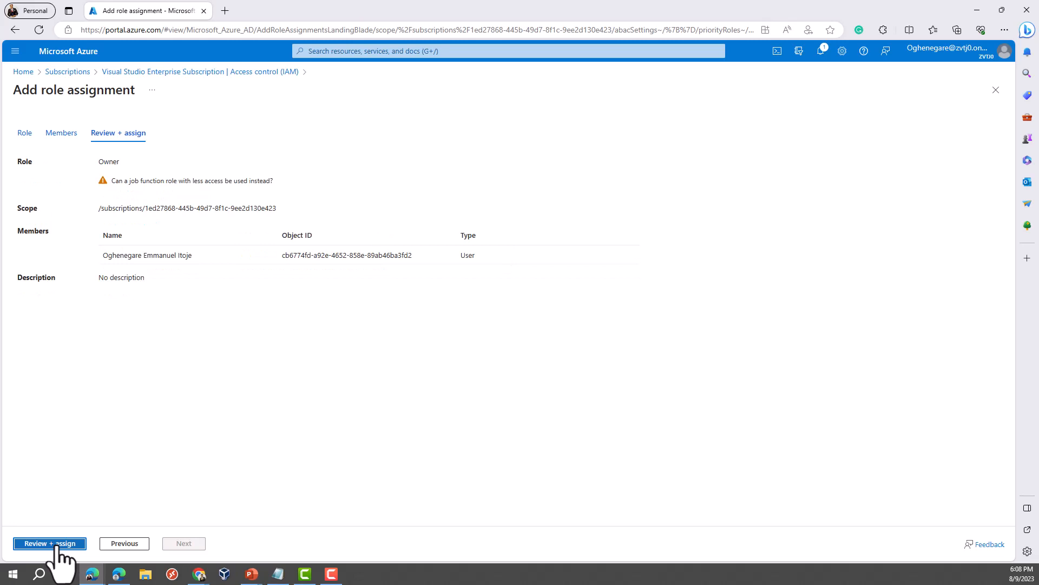
pyautogui.click(56, 544)
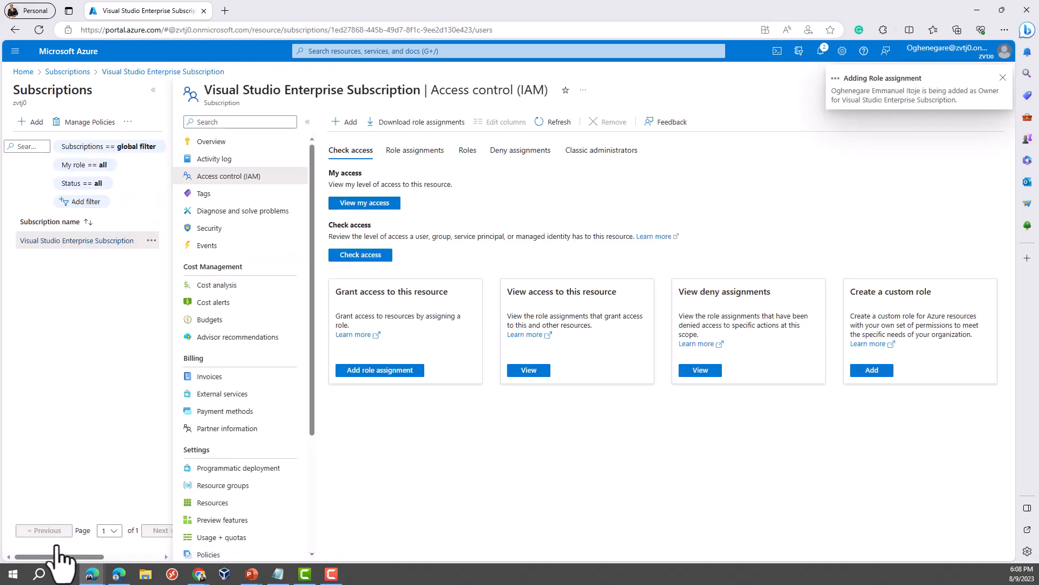